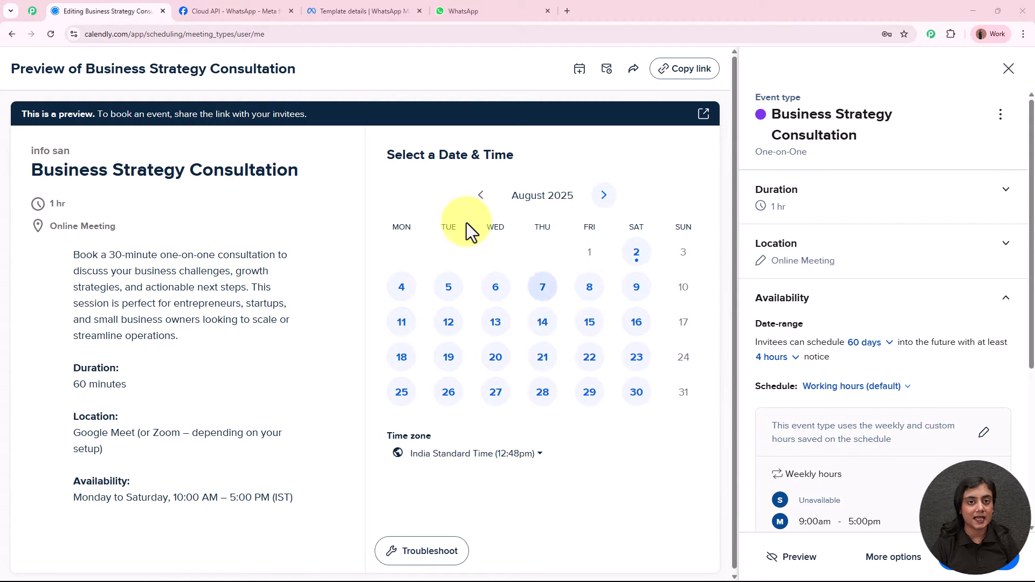
# Switch to the WhatsApp chat showing the earlier 13/08/2025 11:00:00 AM booking confirmation.
pyautogui.click(467, 10)
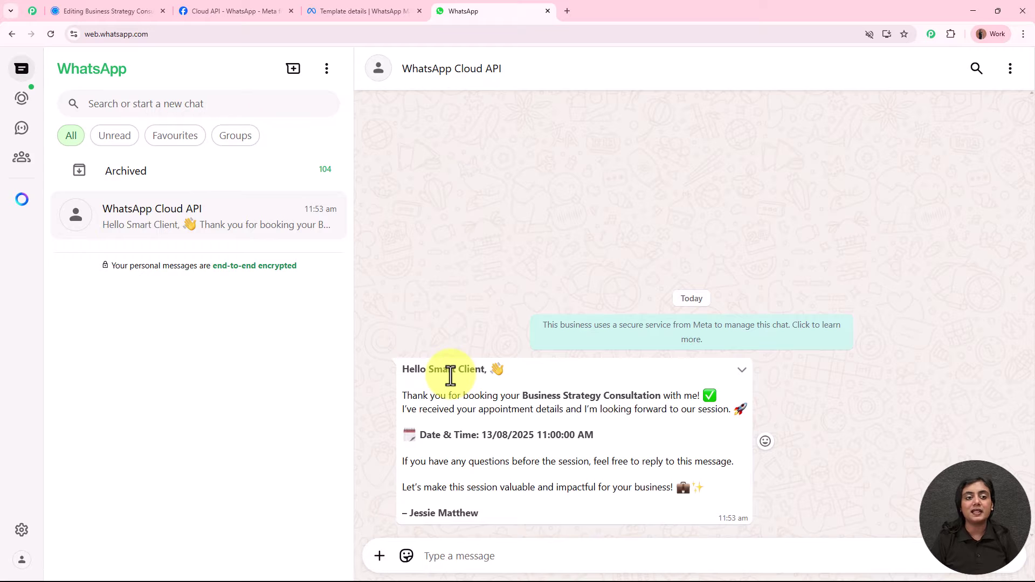
# Check the confirmation template's insights, then copy the Business Strategy Consultation booking link in Calendly.
pyautogui.click(87, 10)
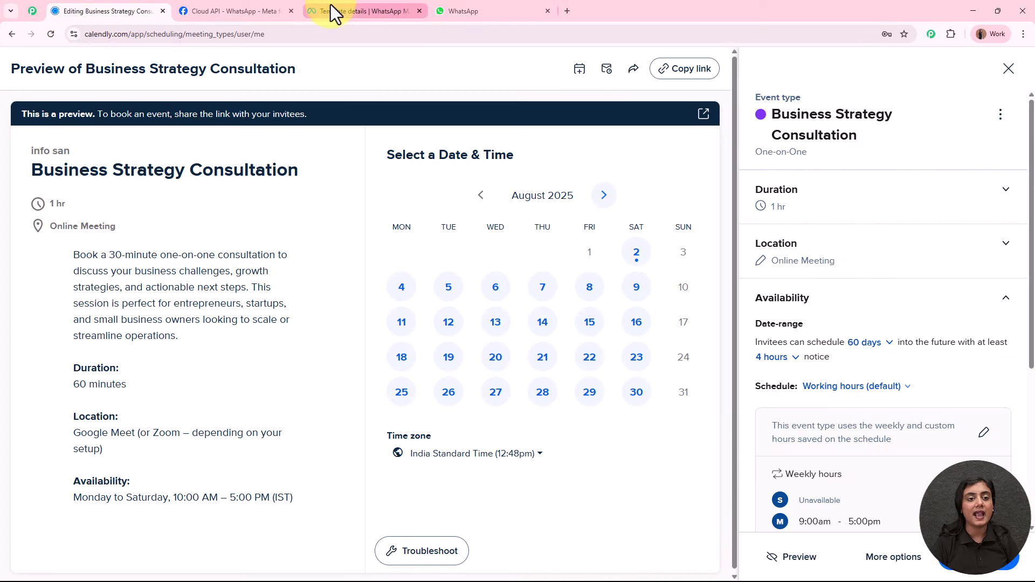
pyautogui.click(345, 11)
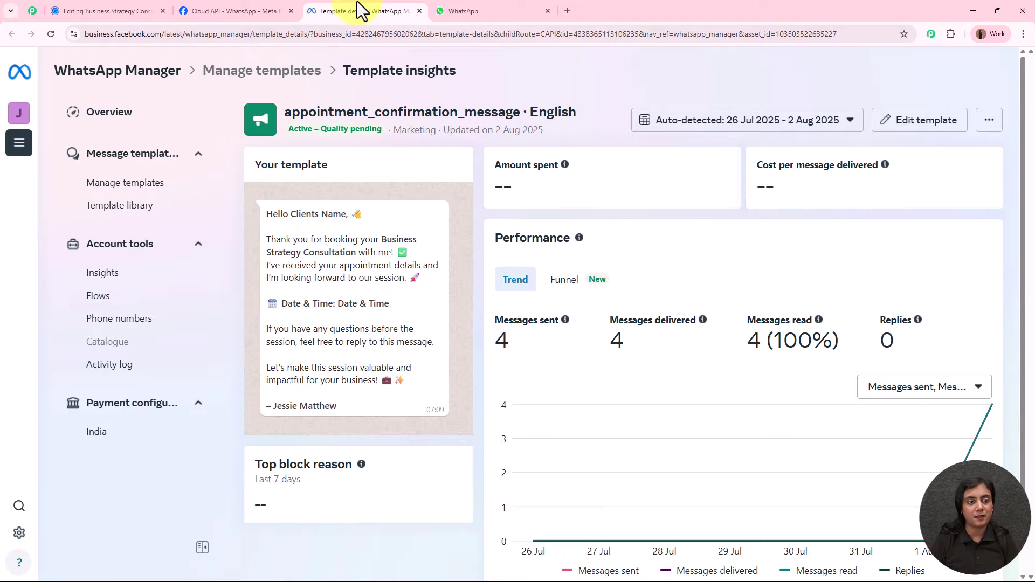
pyautogui.click(106, 9)
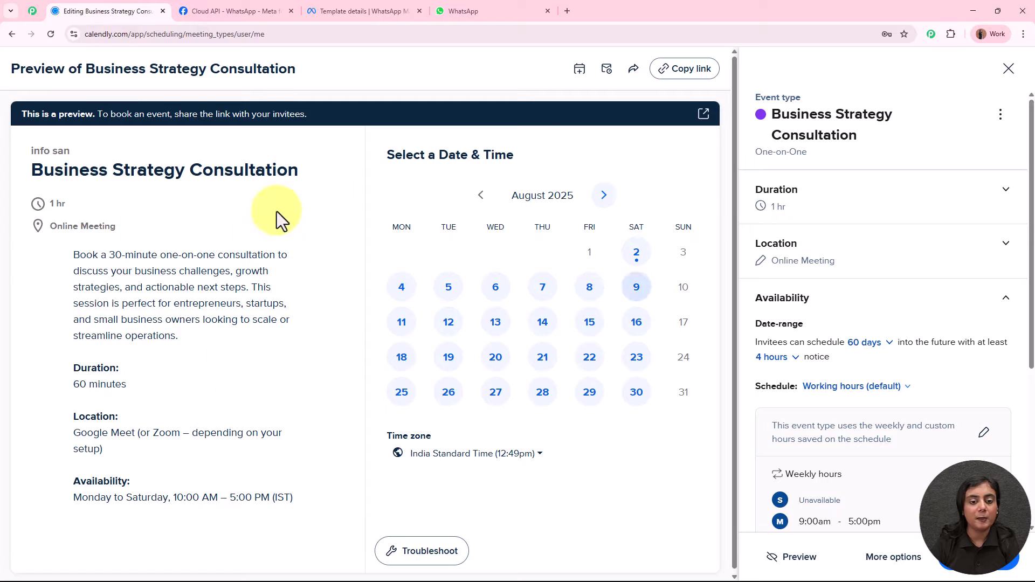
pyautogui.click(701, 72)
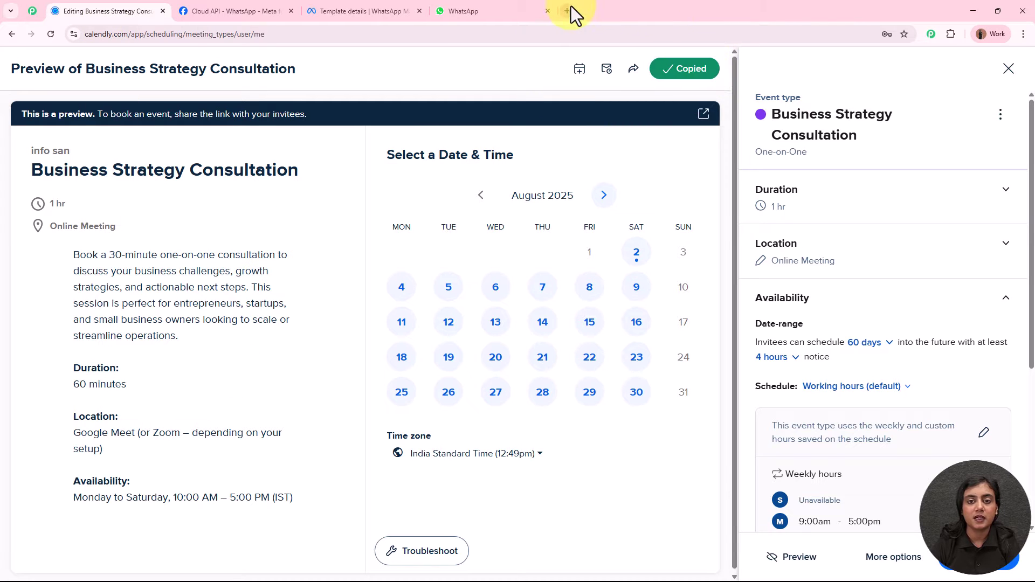
# Load the copied Business Strategy Consultation booking link in a new tab.
pyautogui.click(568, 10)
pyautogui.hotkey('ctrl', 'v')
pyautogui.press('Return')
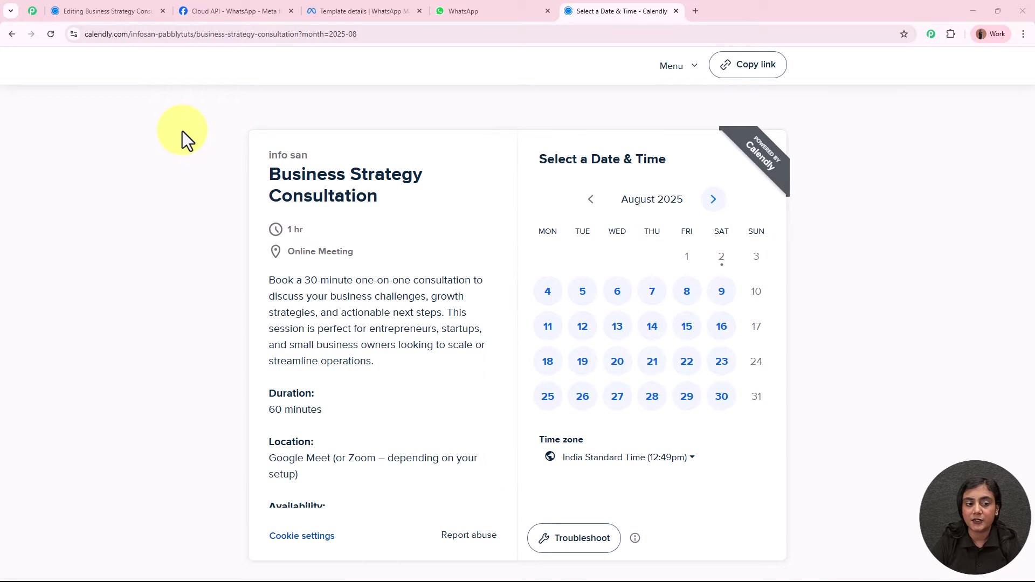
pyautogui.moveTo(268, 175); pyautogui.dragTo(419, 195)
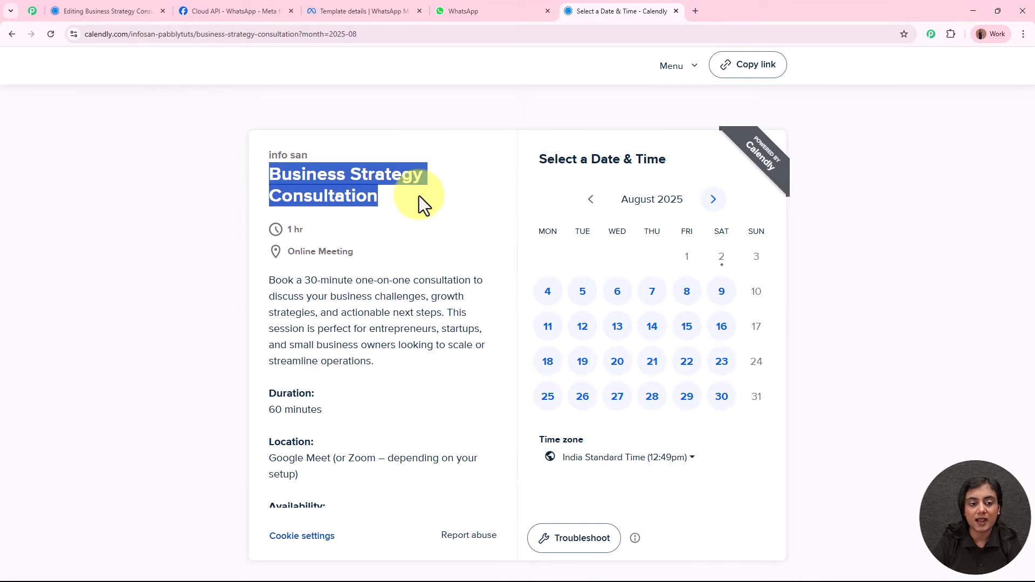
pyautogui.click(419, 195)
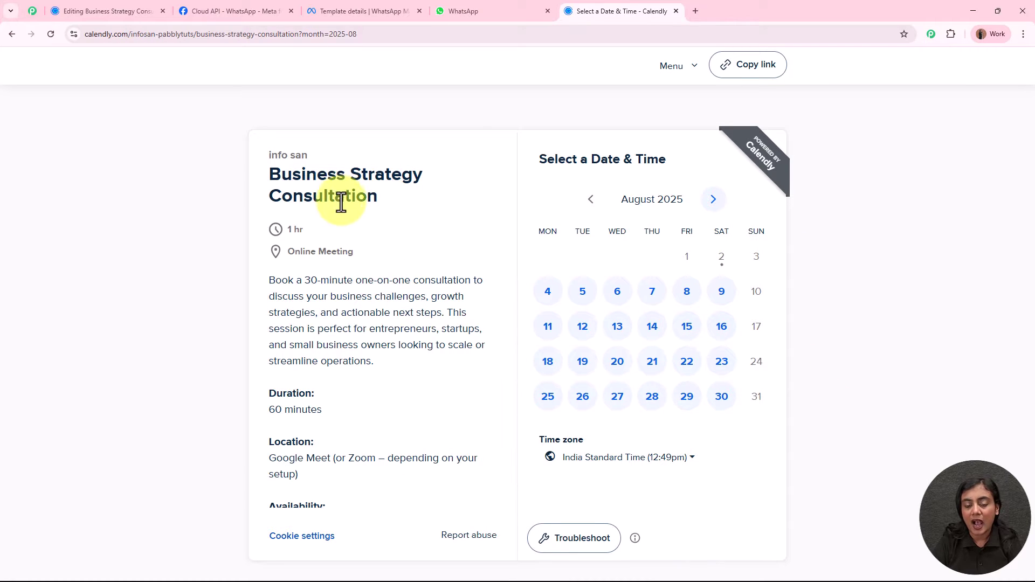
# Book the 1:00pm slot on Tuesday, August 19, 2025 and continue to details.
pyautogui.click(583, 369)
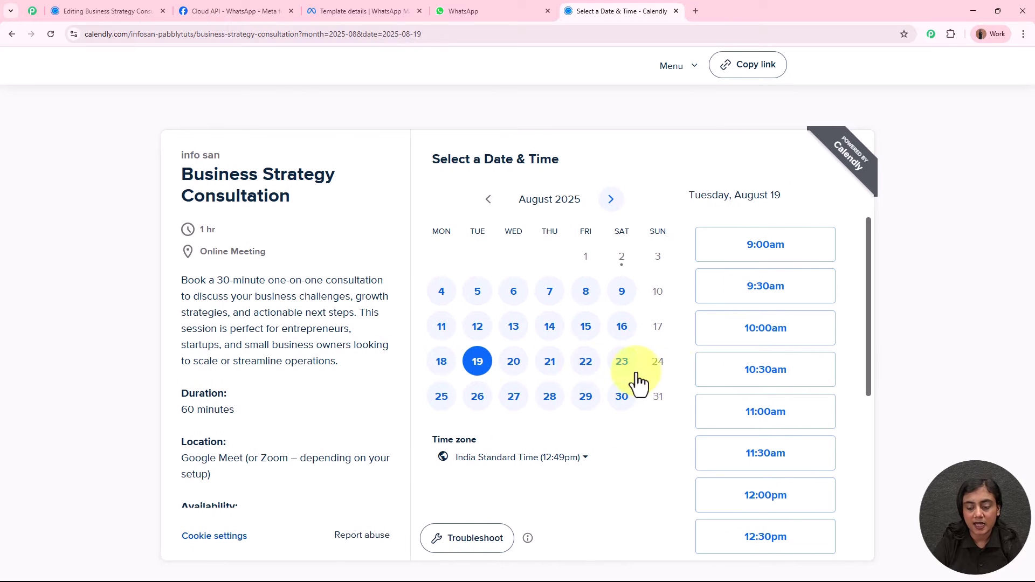
pyautogui.scroll(-2, 752, 394)
pyautogui.scroll(-3, 752, 393)
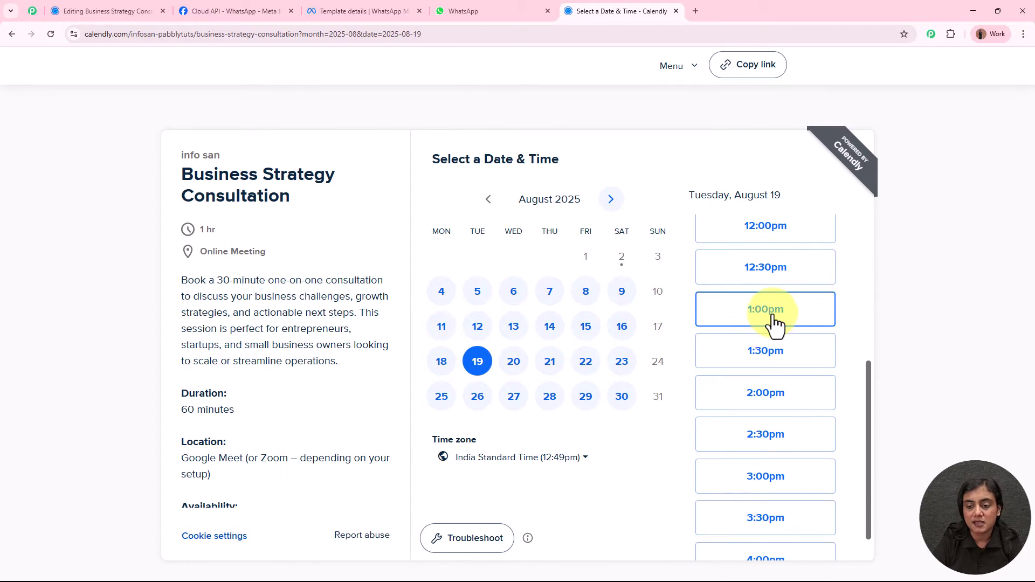
pyautogui.click(771, 314)
pyautogui.click(811, 322)
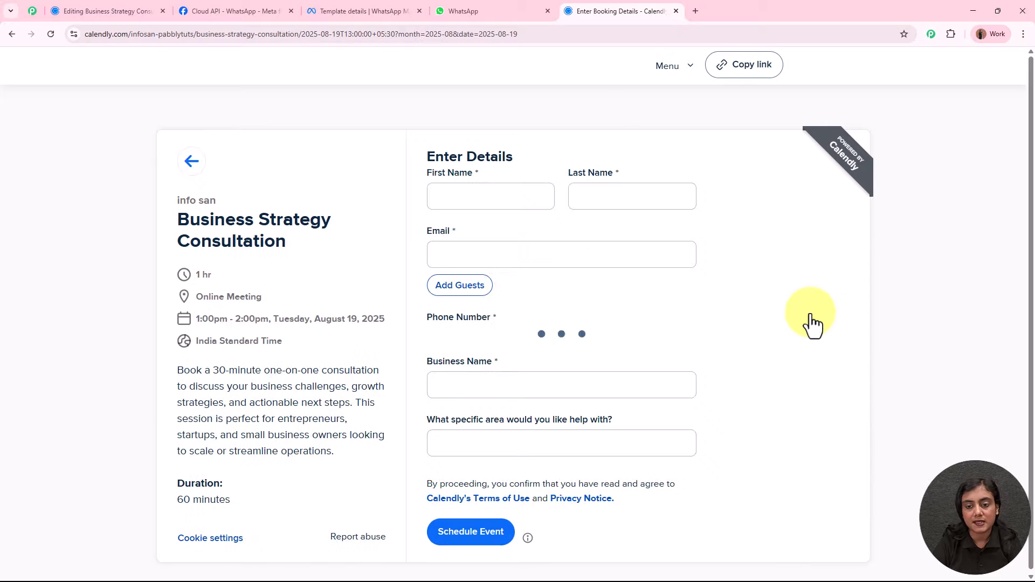
# Enter the client's first name, last name, e-mail address and phone number.
pyautogui.click(500, 195)
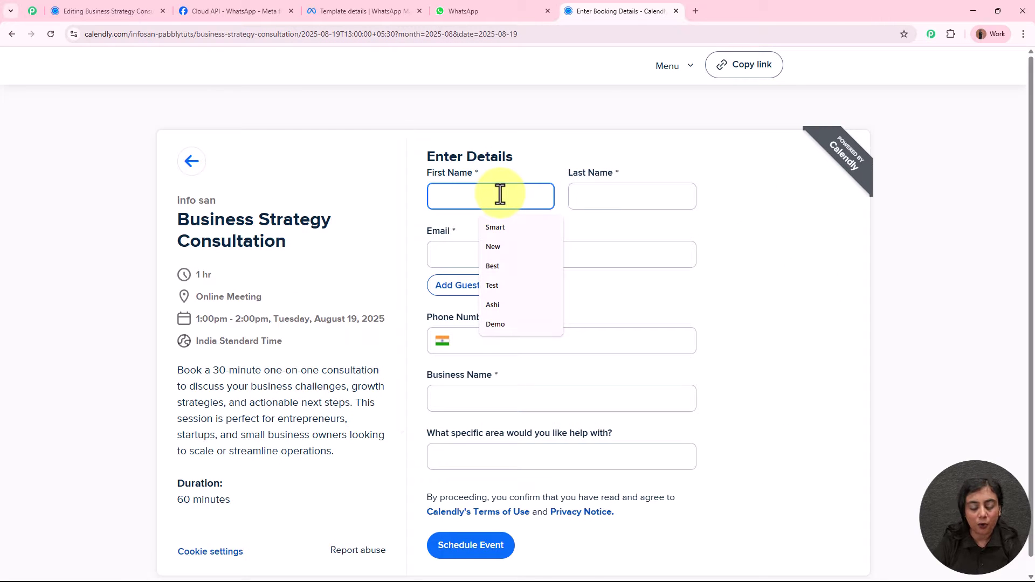
pyautogui.write('New')
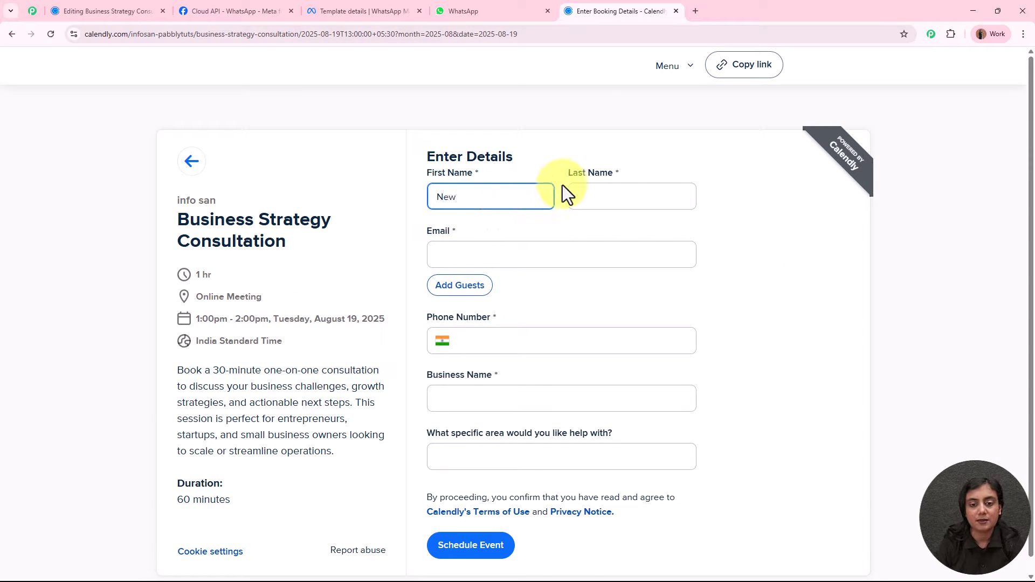
pyautogui.click(629, 190)
pyautogui.write('Client')
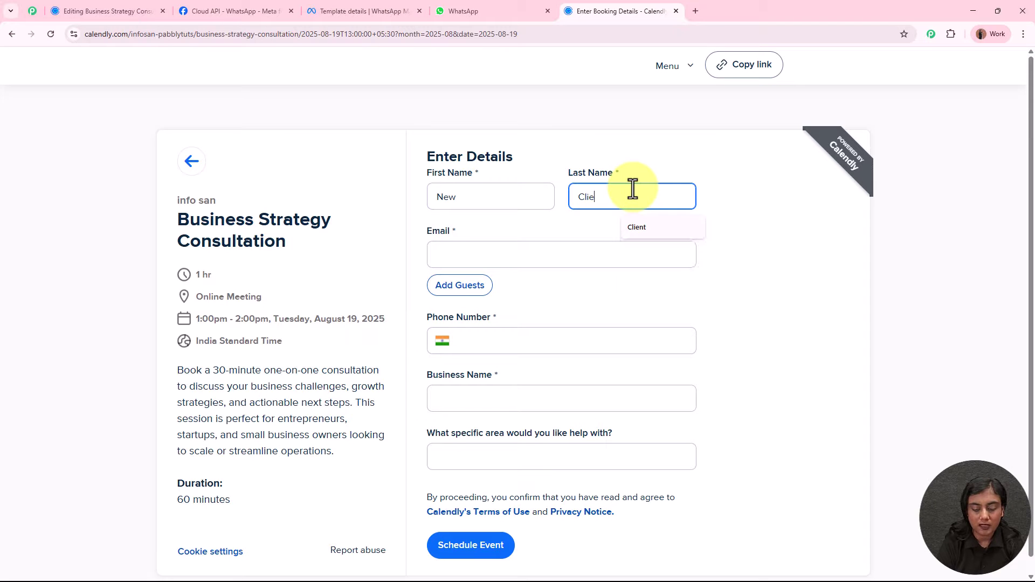
pyautogui.click(615, 250)
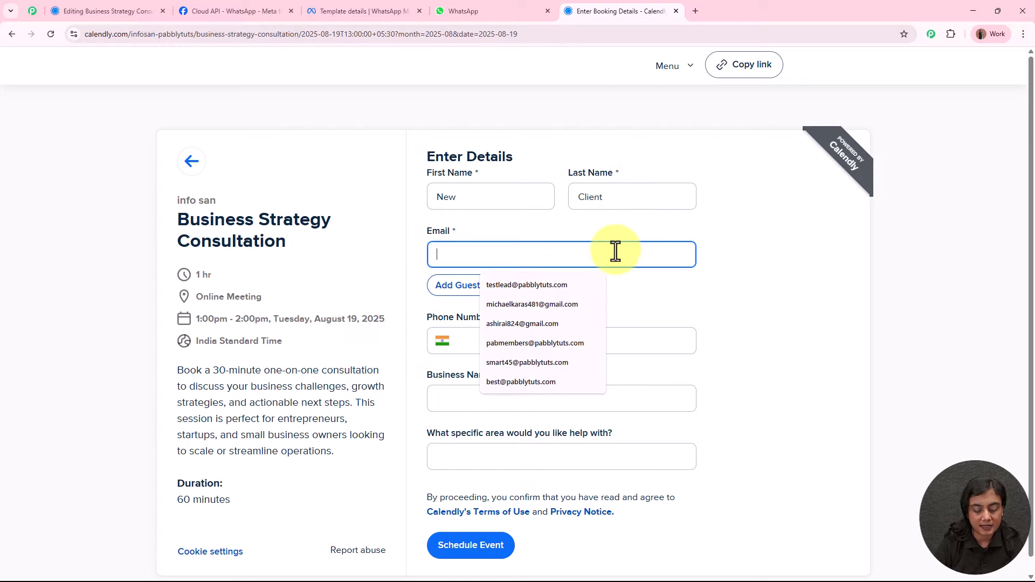
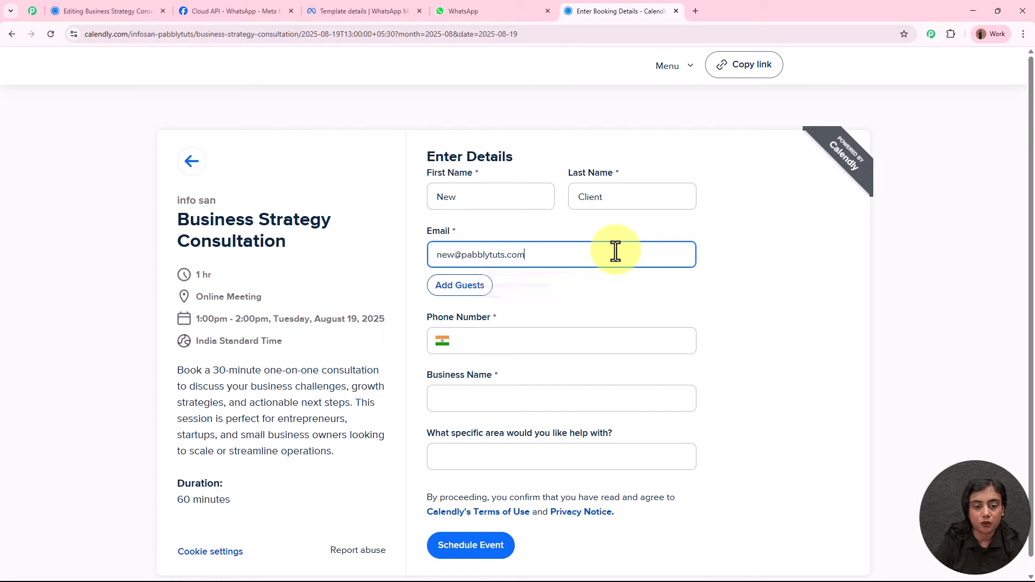
pyautogui.click(619, 347)
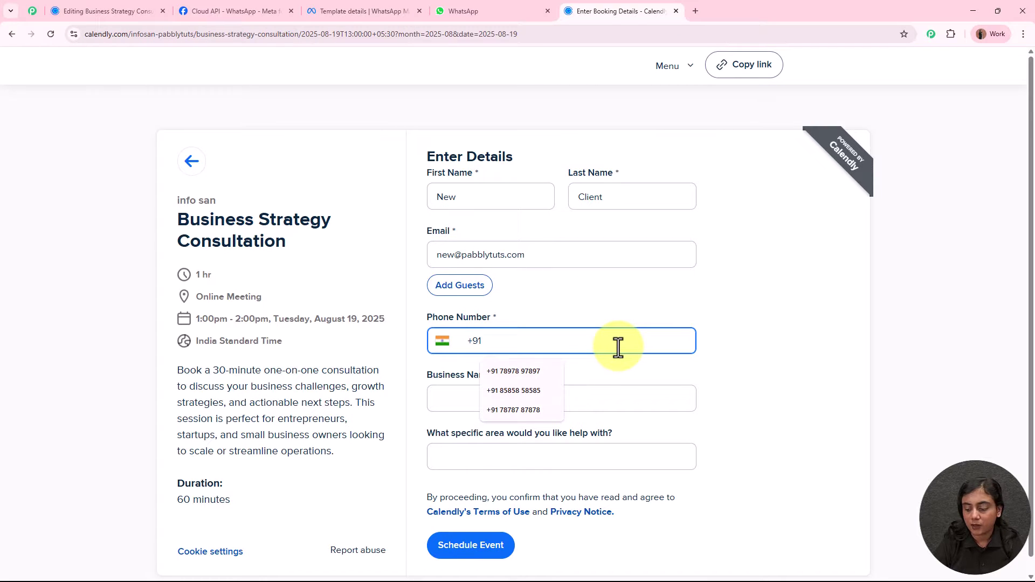
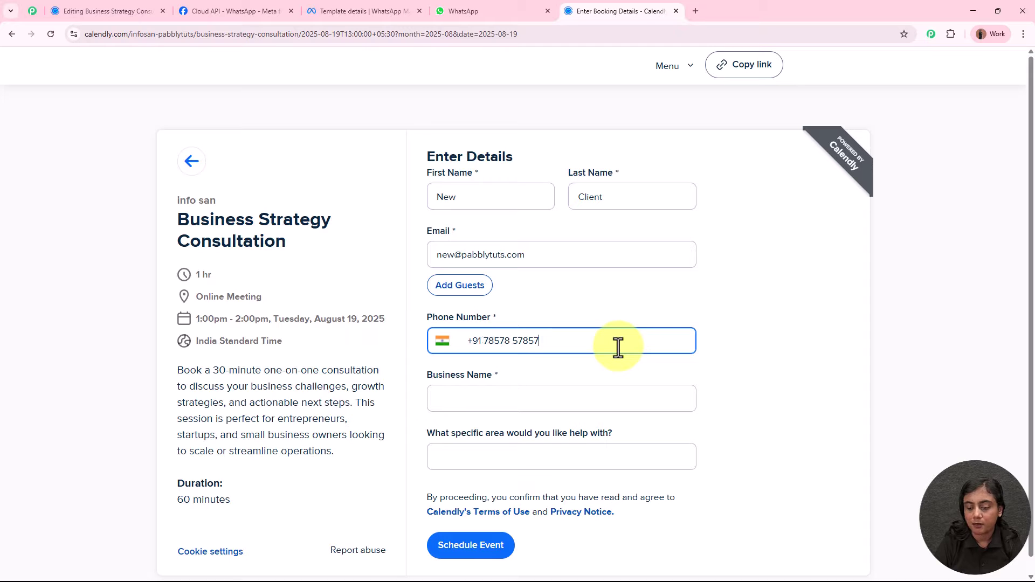
# Set business name 'New Business' and help area 'Marketing', then schedule the event.
pyautogui.click(582, 408)
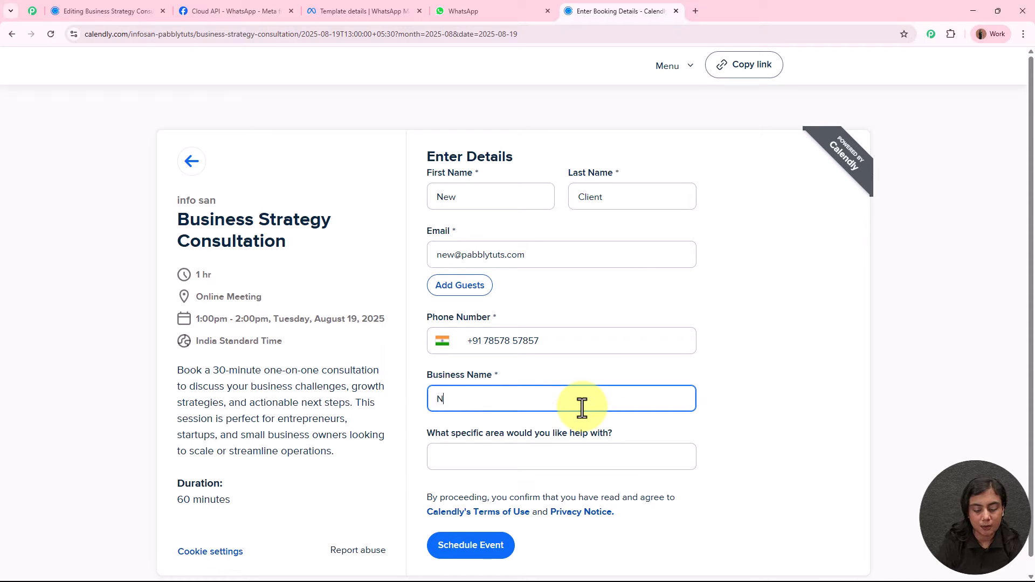
pyautogui.write('New Business')
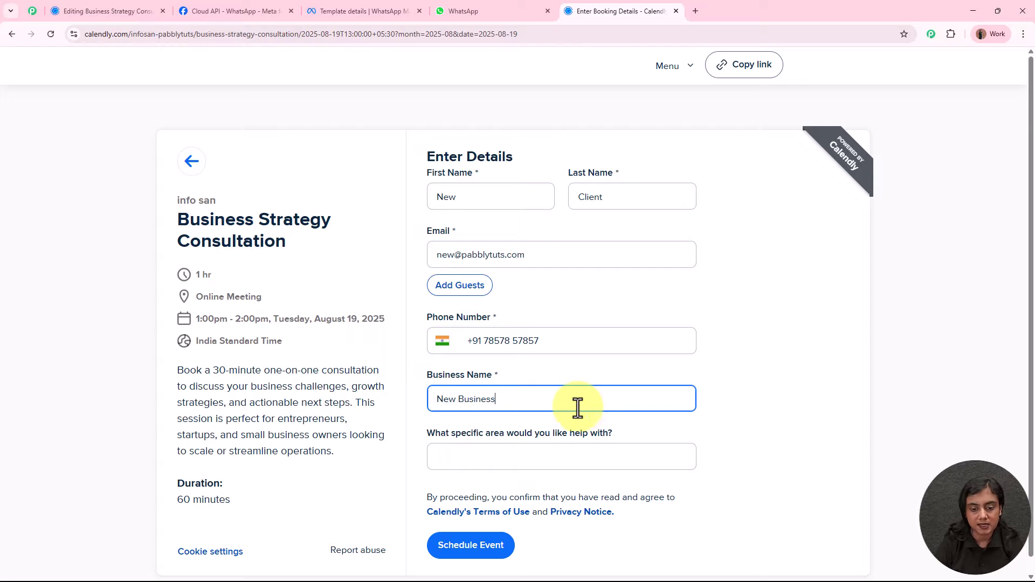
pyautogui.click(585, 457)
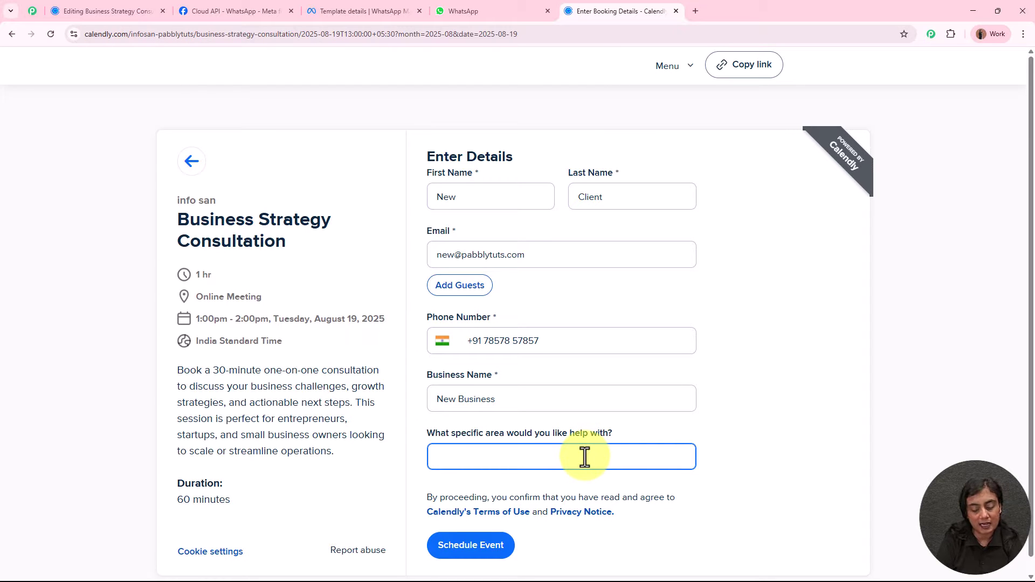
pyautogui.write('Makr')
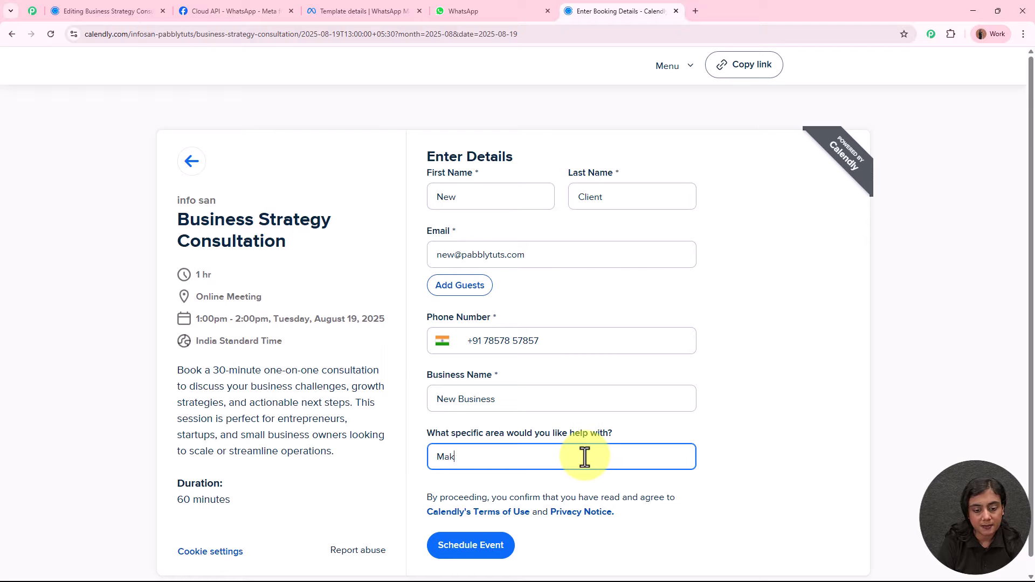
pyautogui.press('BackSpace')
pyautogui.write('rketing')
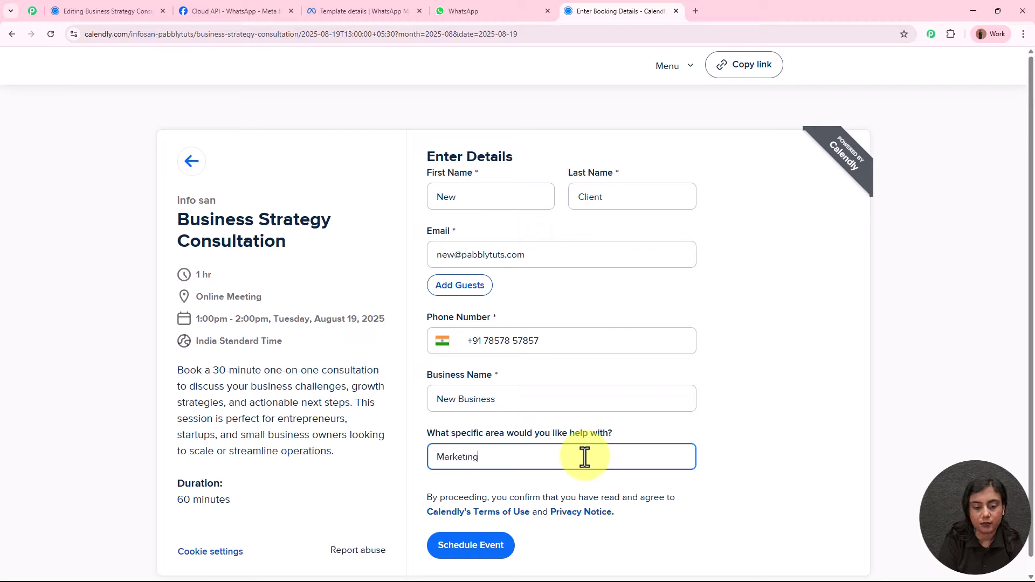
pyautogui.click(484, 550)
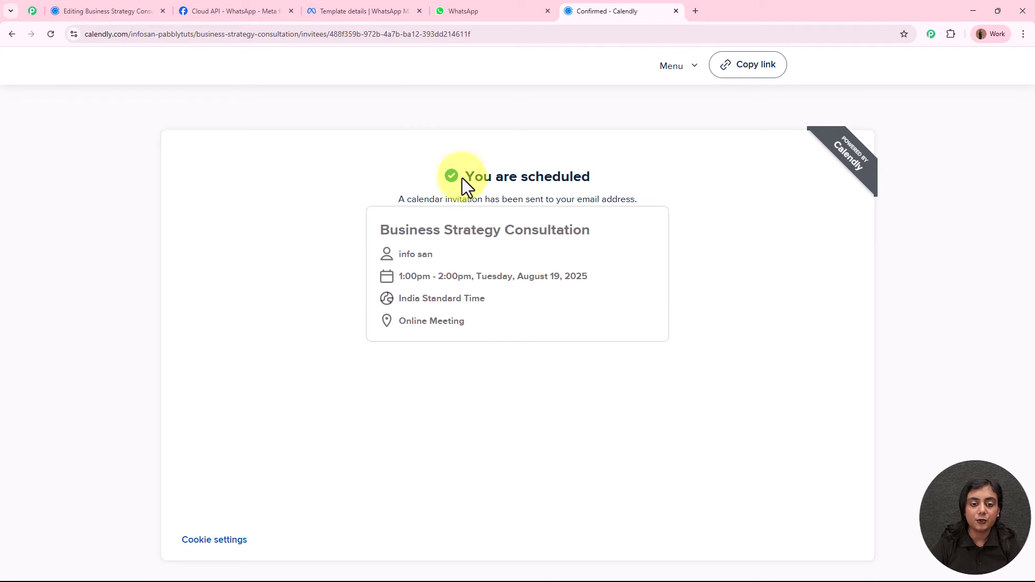
# Review the 'You are scheduled' confirmation, then go to the WhatsApp chat.
pyautogui.moveTo(463, 178); pyautogui.dragTo(613, 170)
pyautogui.click(615, 177)
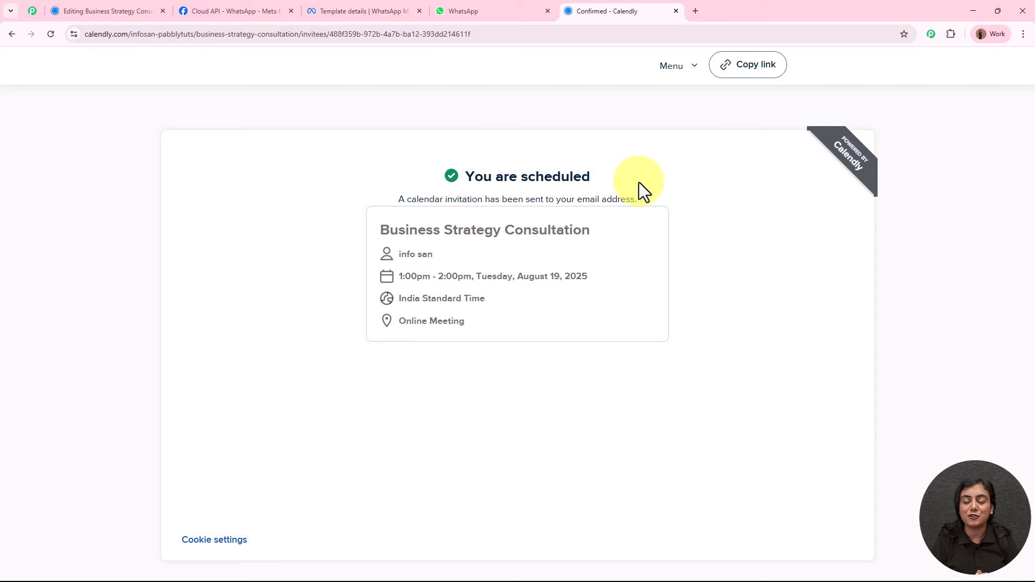
pyautogui.hotkey('ctrl', 'shift', 'Tab')
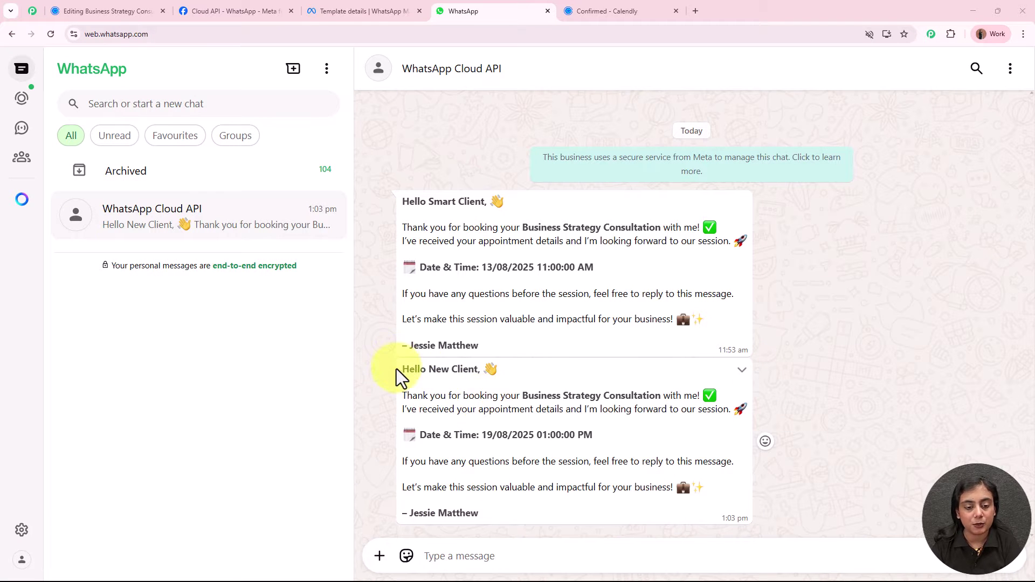
# Review the new message's greeting, consultation line, details, 19/08/2025 date and signature.
pyautogui.moveTo(403, 369); pyautogui.dragTo(478, 372)
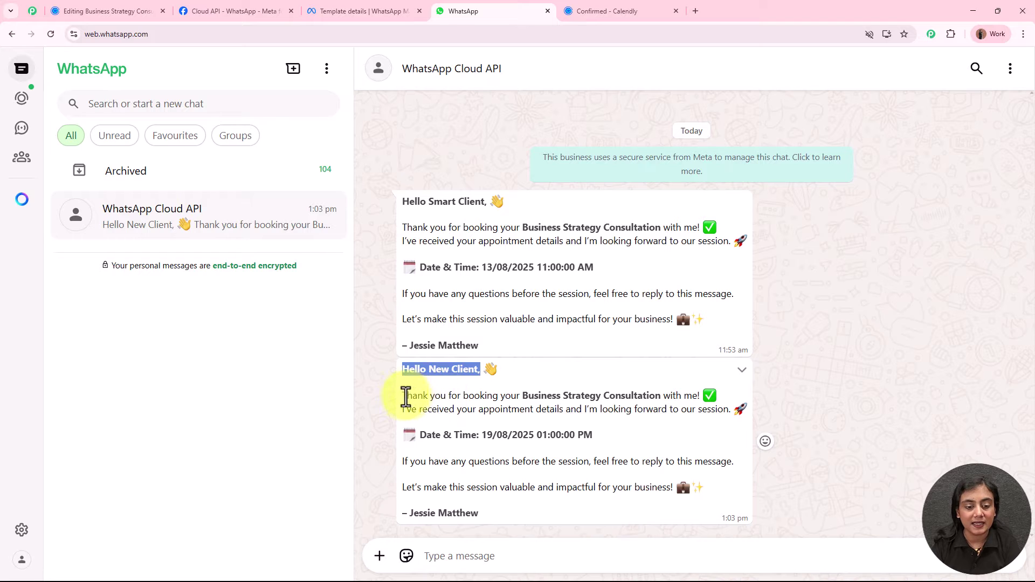
pyautogui.moveTo(403, 396); pyautogui.dragTo(677, 401)
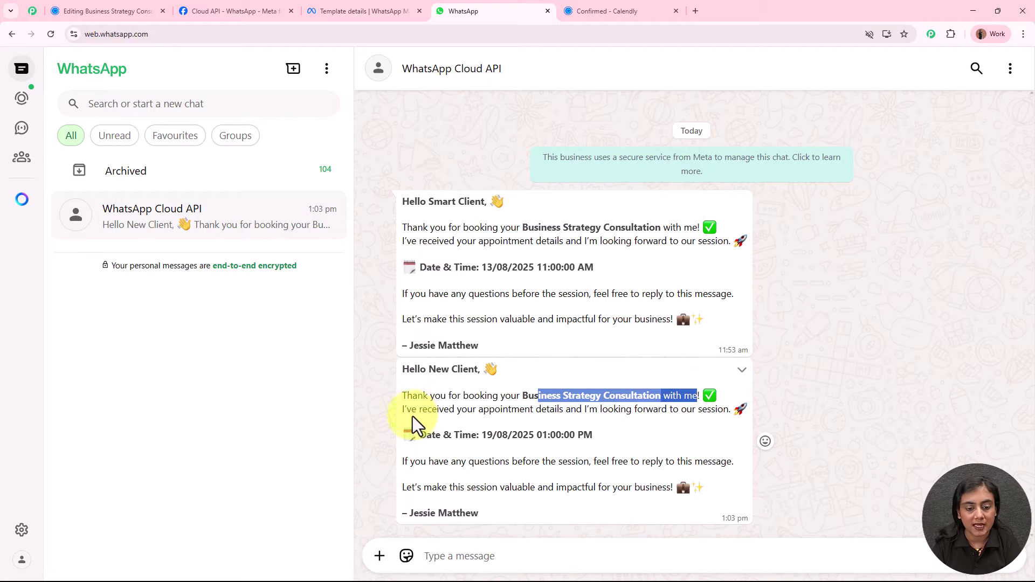
pyautogui.moveTo(412, 410); pyautogui.dragTo(722, 413)
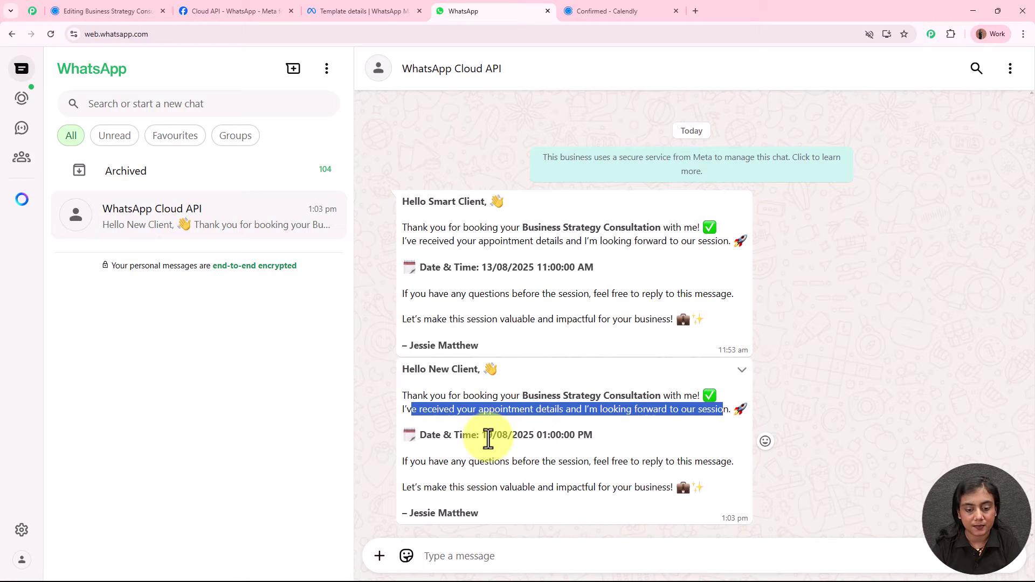
pyautogui.moveTo(480, 436); pyautogui.dragTo(589, 437)
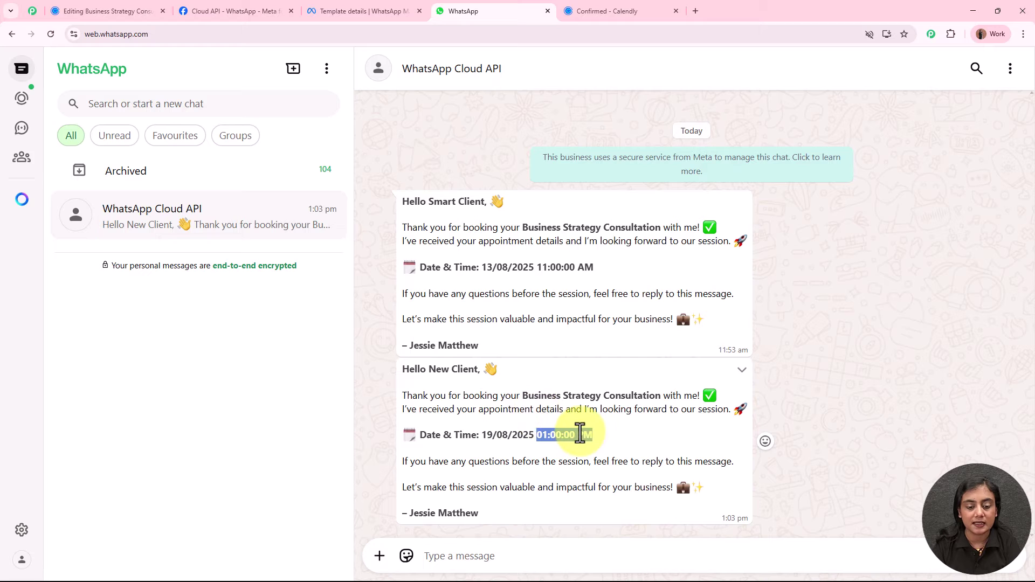
pyautogui.moveTo(408, 512); pyautogui.dragTo(507, 514)
pyautogui.click(519, 507)
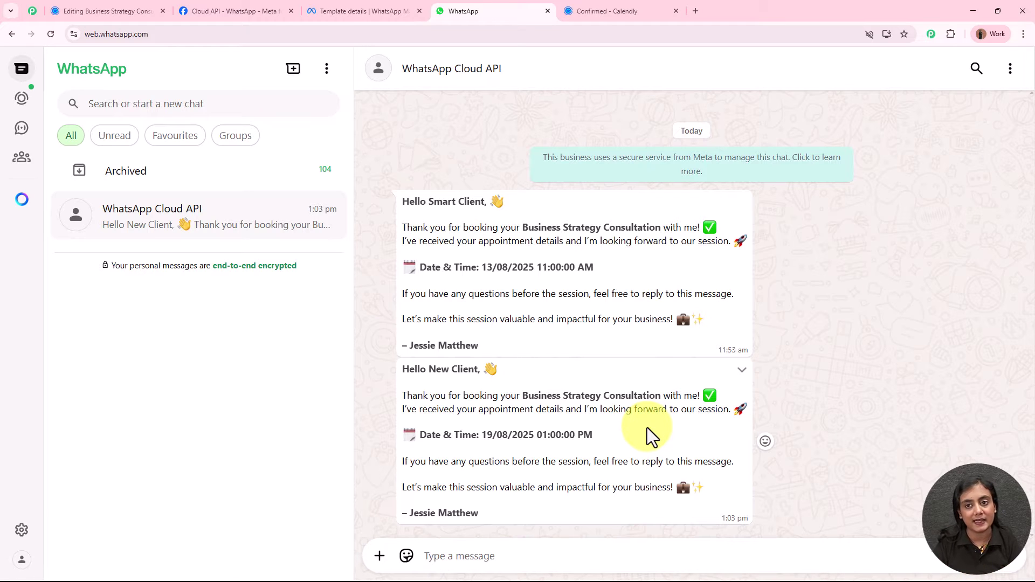
pyautogui.click(565, 12)
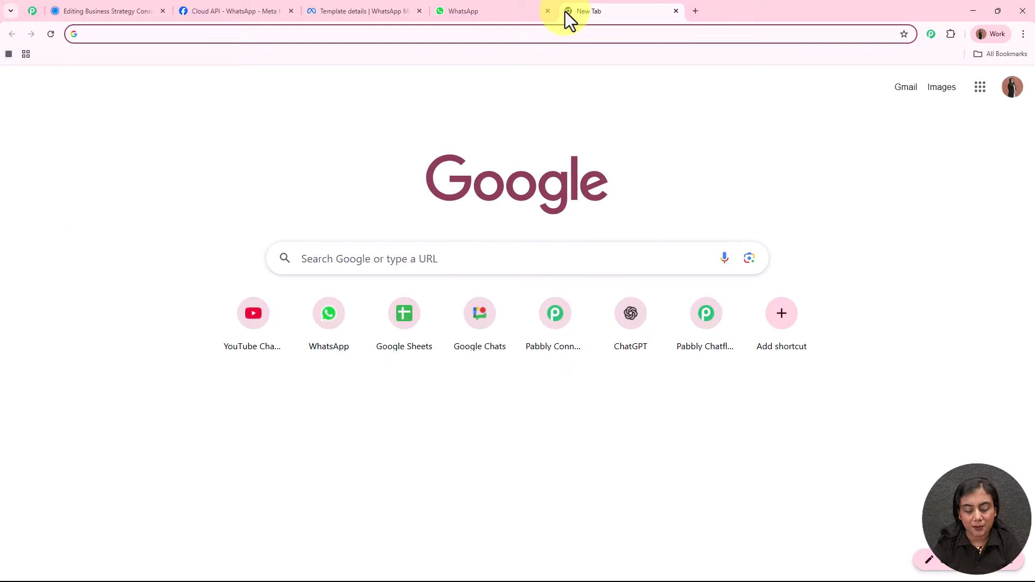
pyautogui.write('w')
pyautogui.press('BackSpace')
pyautogui.press('BackSpace')
pyautogui.write('w')
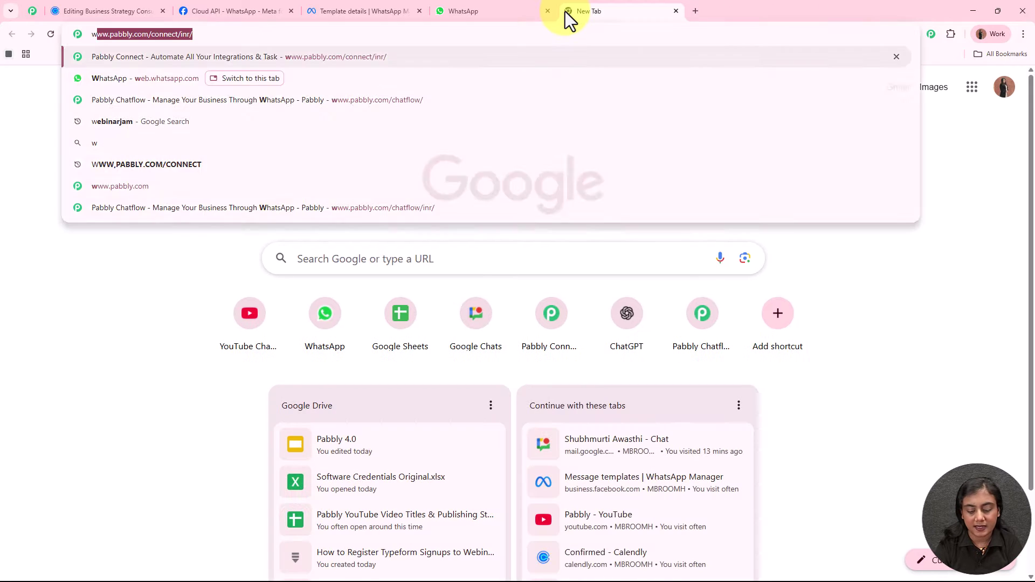
pyautogui.write('ww.pabbly')
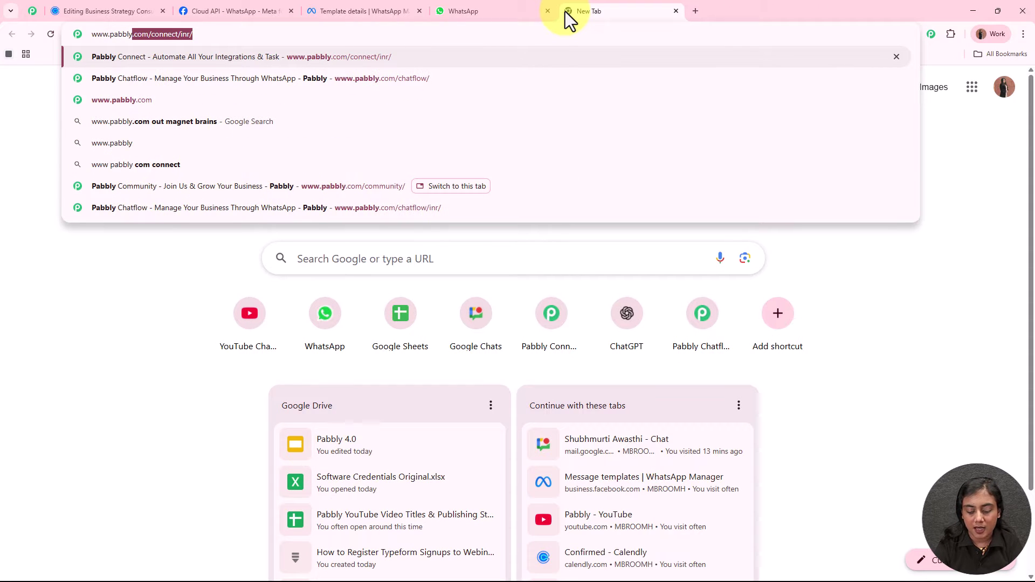
pyautogui.write('.com/conn')
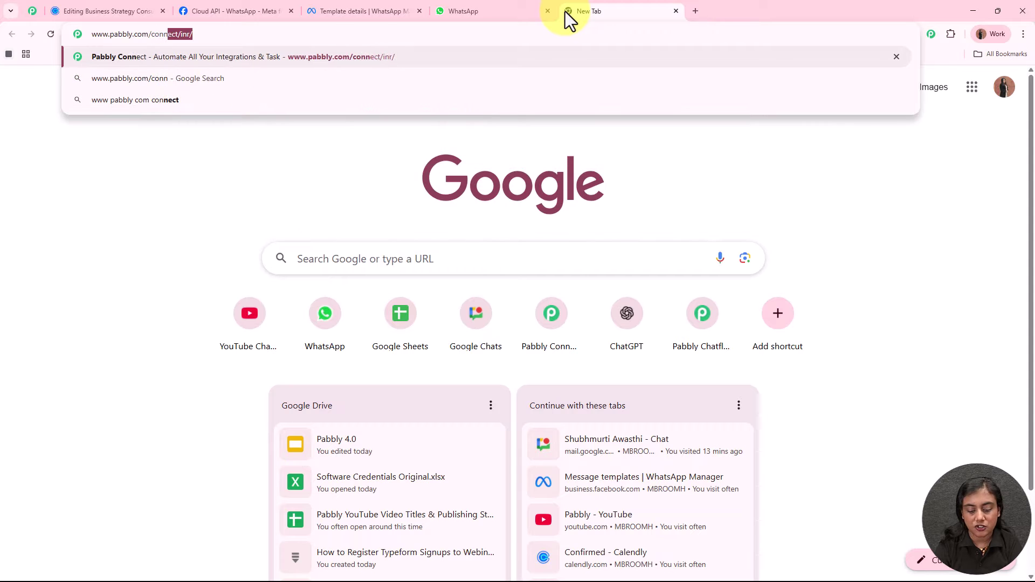
pyautogui.write('ect')
pyautogui.press('Return')
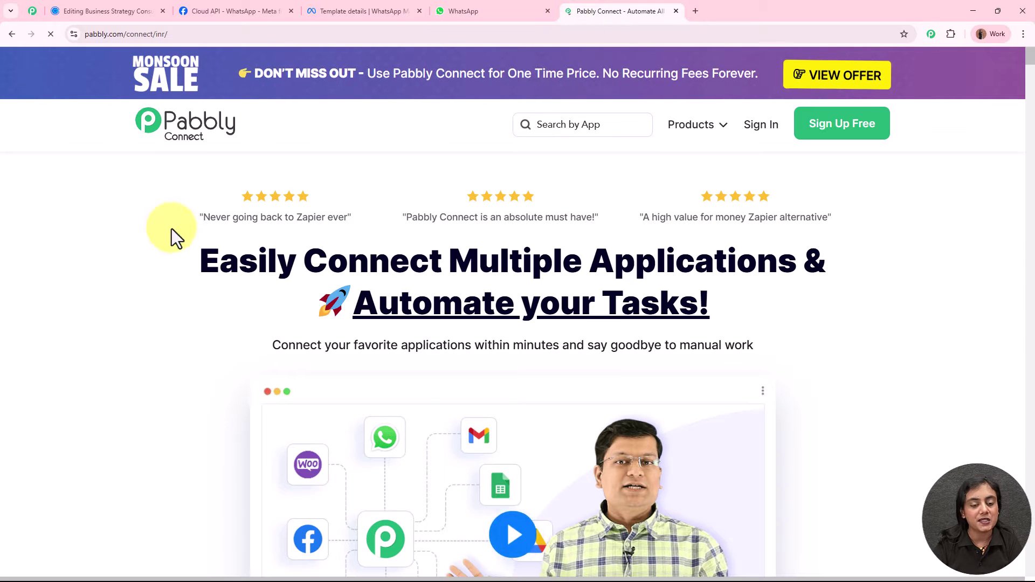
pyautogui.moveTo(654, 9); pyautogui.dragTo(122, 4)
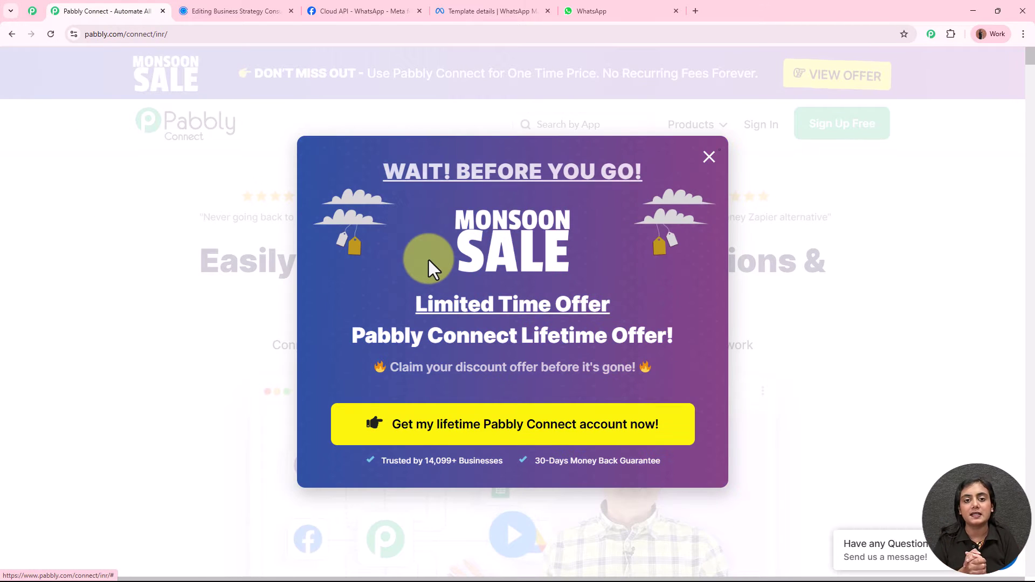
pyautogui.click(850, 234)
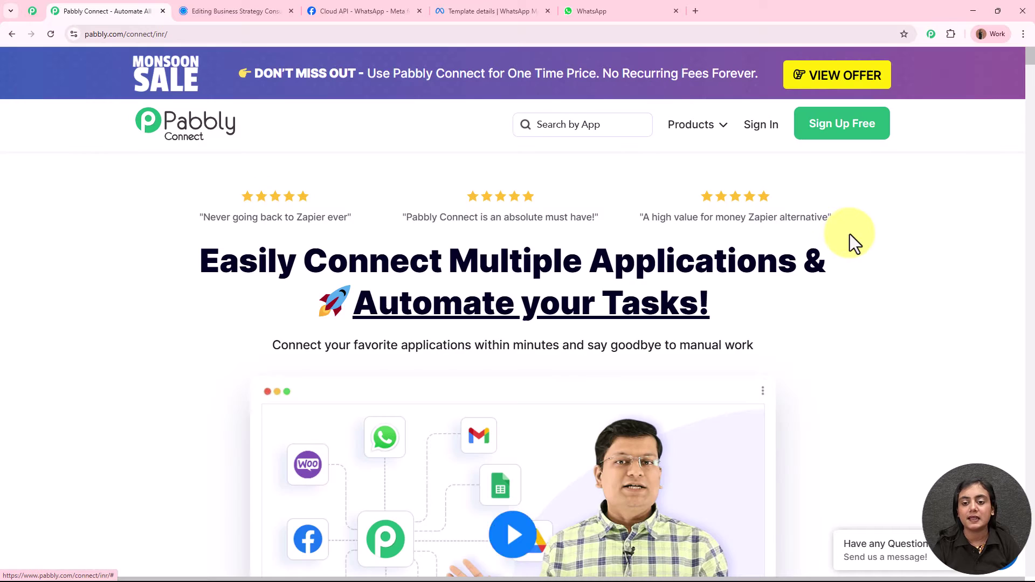
# Browse the Pabbly community page, then sign in from the Pabbly Connect site.
pyautogui.click(28, 13)
pyautogui.middleClick(923, 209)
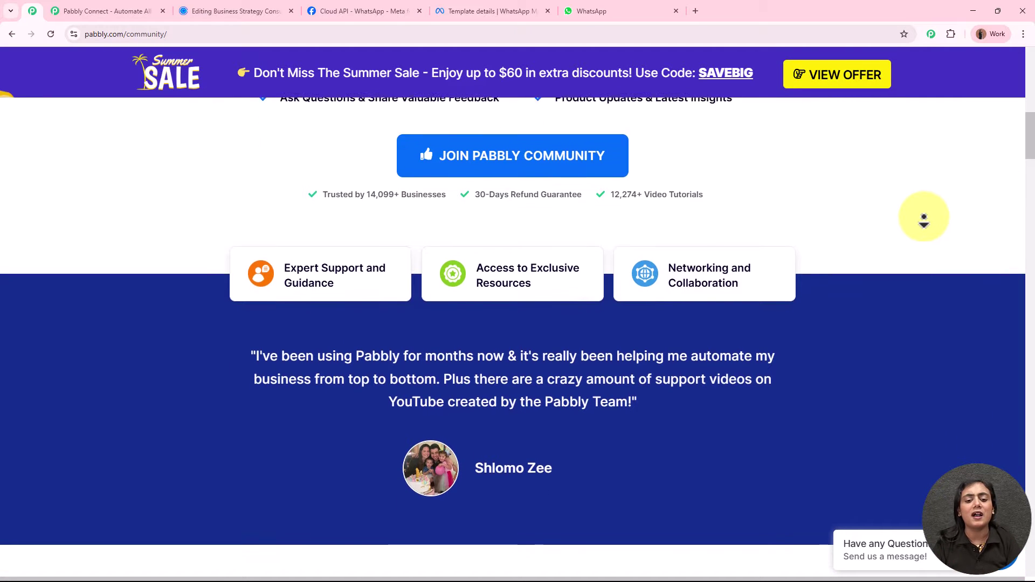
pyautogui.middleClick(924, 218)
pyautogui.scroll(5, 920, 209)
pyautogui.scroll(10, 920, 210)
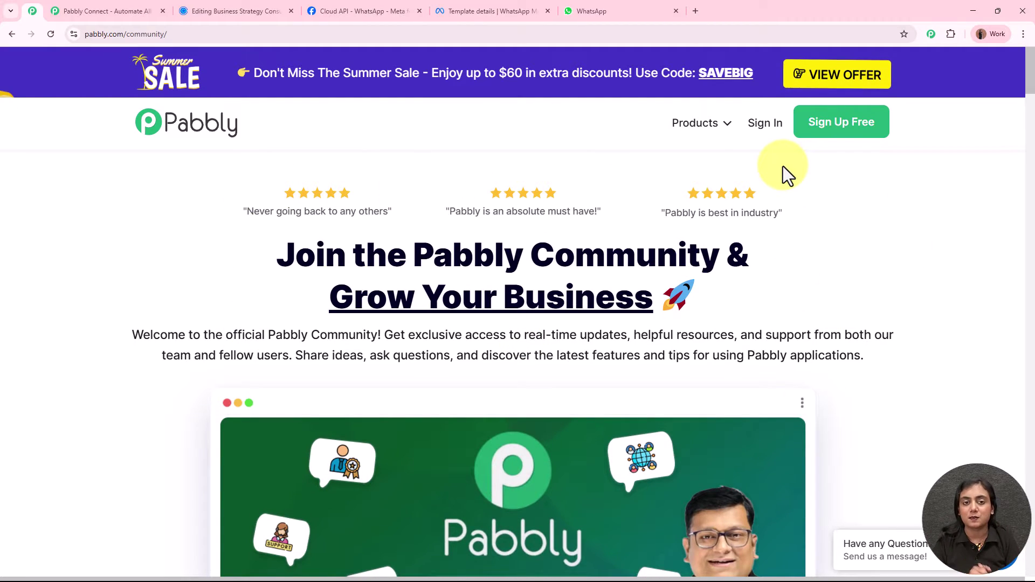
pyautogui.click(141, 10)
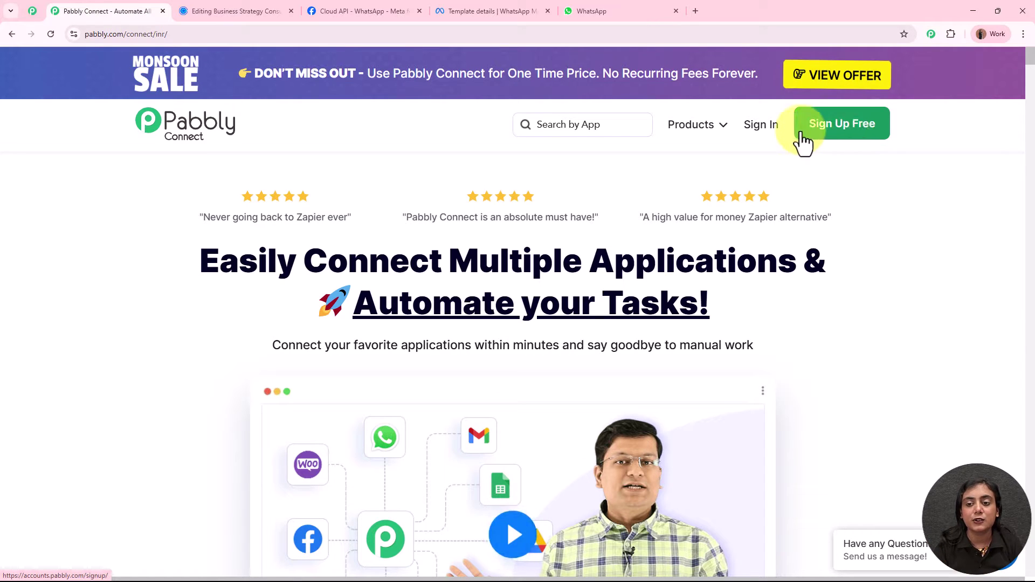
pyautogui.click(764, 128)
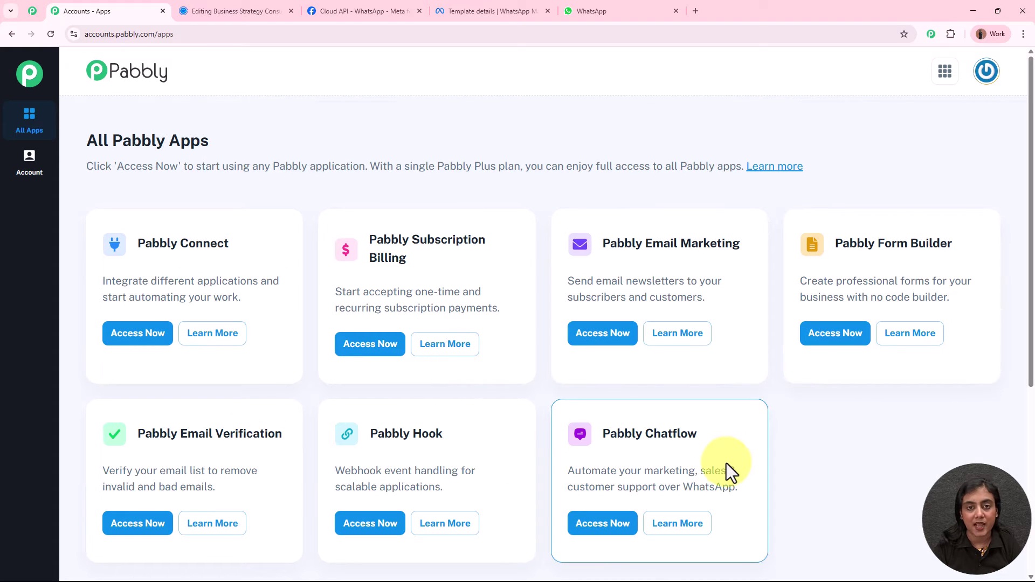
# Launch Pabbly Connect from its card in the All Pabbly Apps list.
pyautogui.moveTo(136, 244); pyautogui.dragTo(241, 247)
pyautogui.click(241, 247)
pyautogui.click(144, 337)
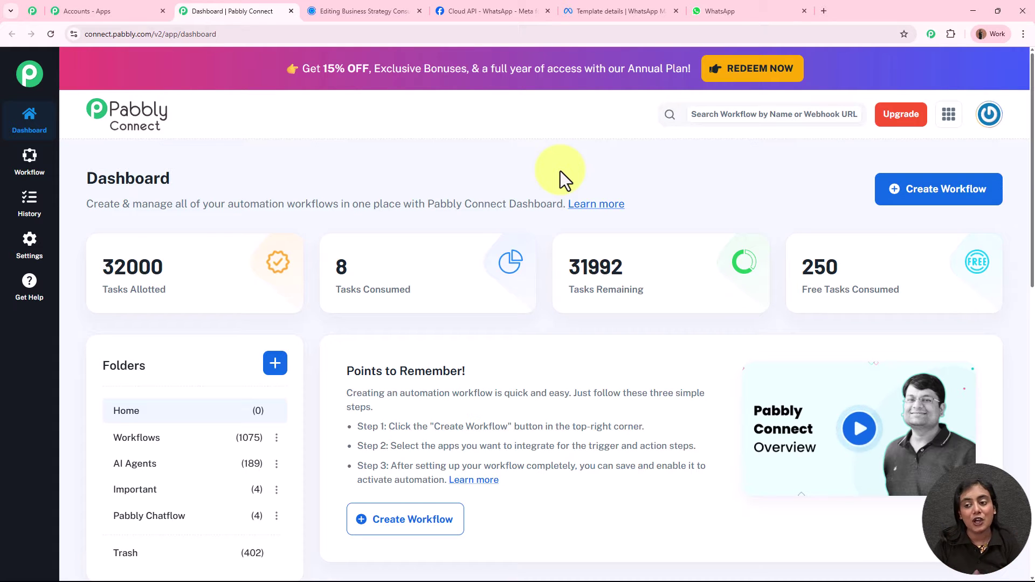
# Create a classic workflow 'Send WhatsApp Appointment Confirmations Automatically' in the Workflows folder.
pyautogui.click(947, 212)
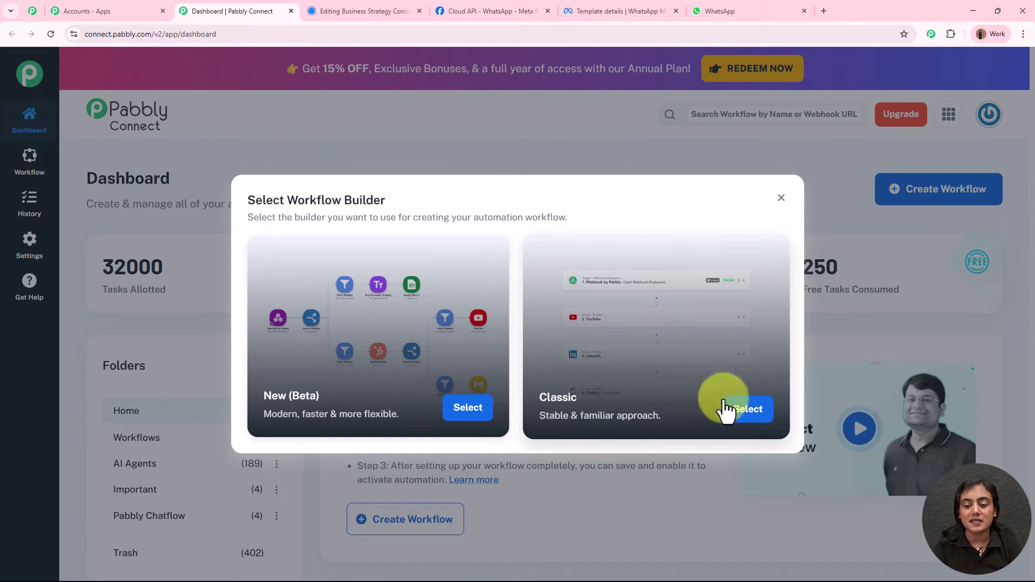
pyautogui.click(748, 409)
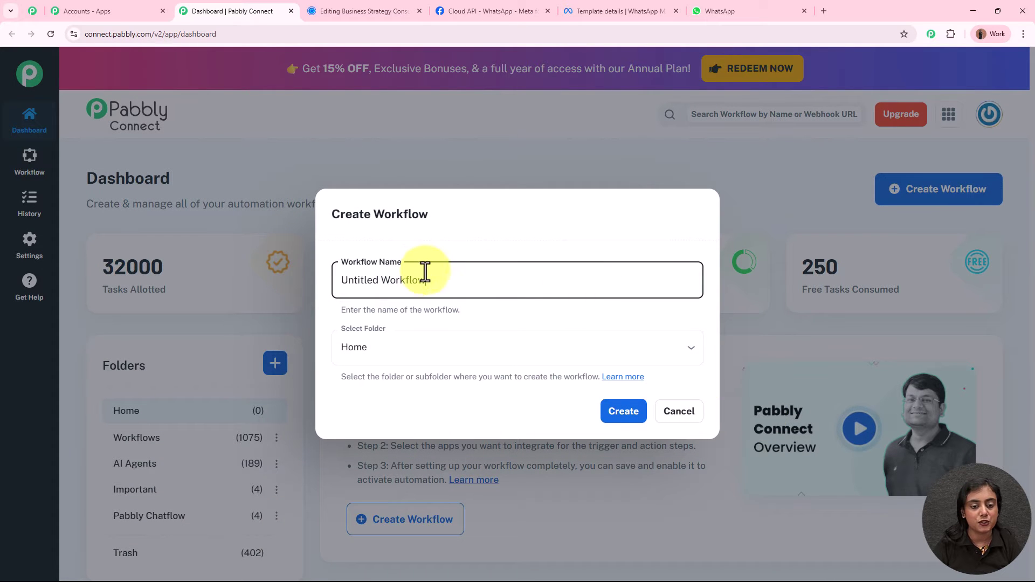
pyautogui.moveTo(424, 277); pyautogui.dragTo(283, 264)
pyautogui.press('BackSpace')
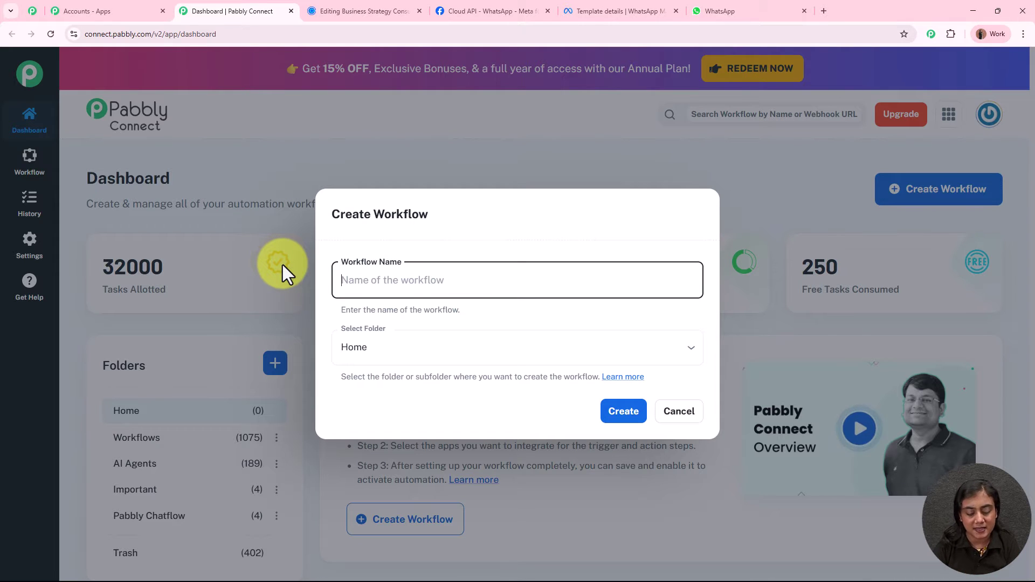
pyautogui.write('Send WhatsApp Appointment Confirmations Automatically')
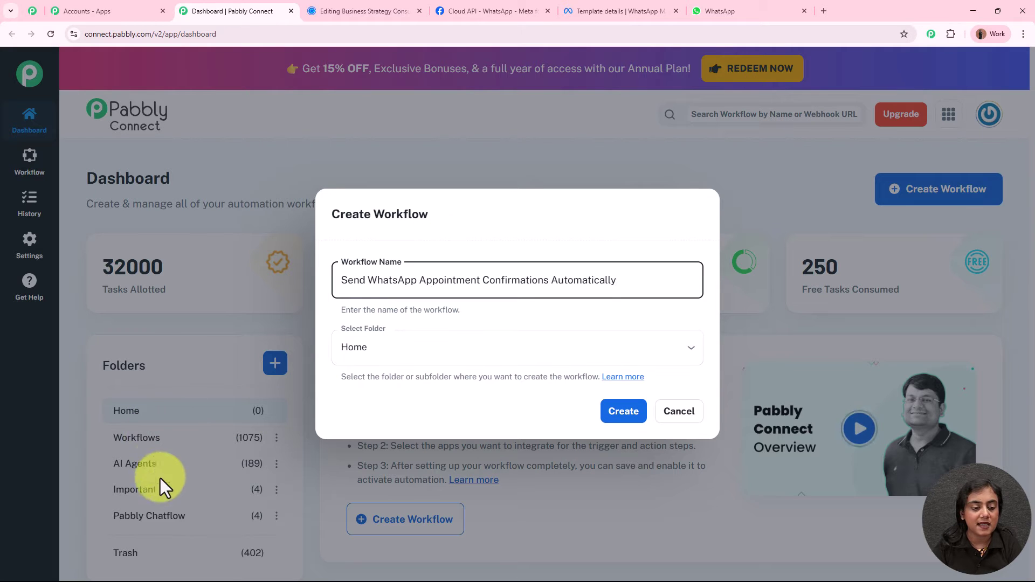
pyautogui.click(405, 355)
pyautogui.click(402, 404)
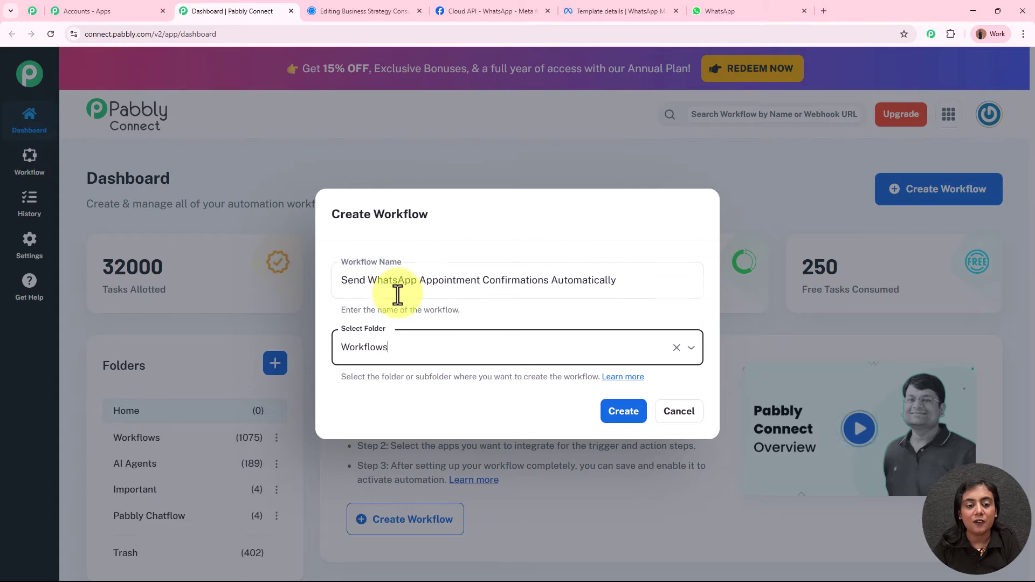
pyautogui.click(623, 418)
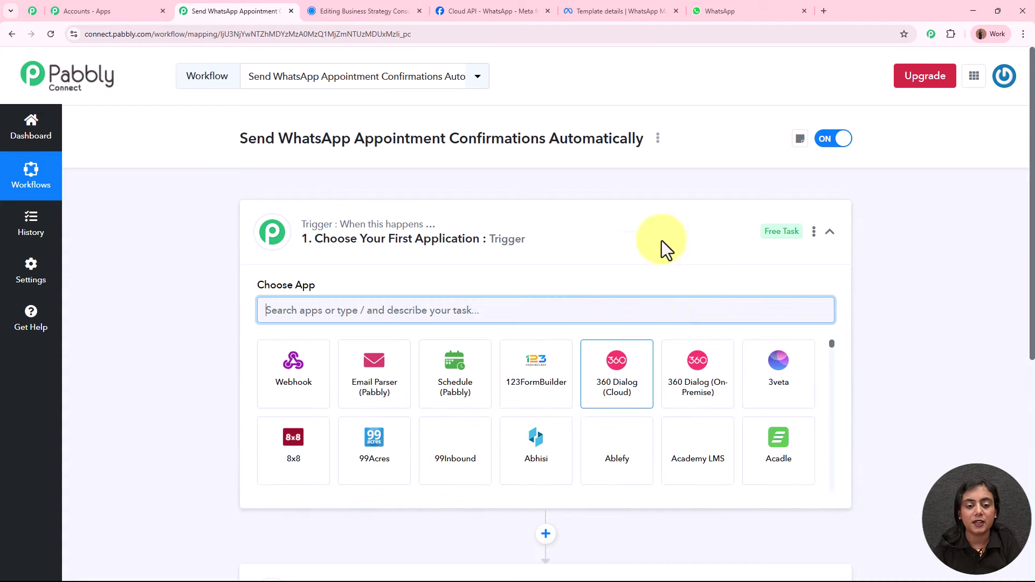
# Set Calendly as the workflow's trigger app.
pyautogui.click(609, 240)
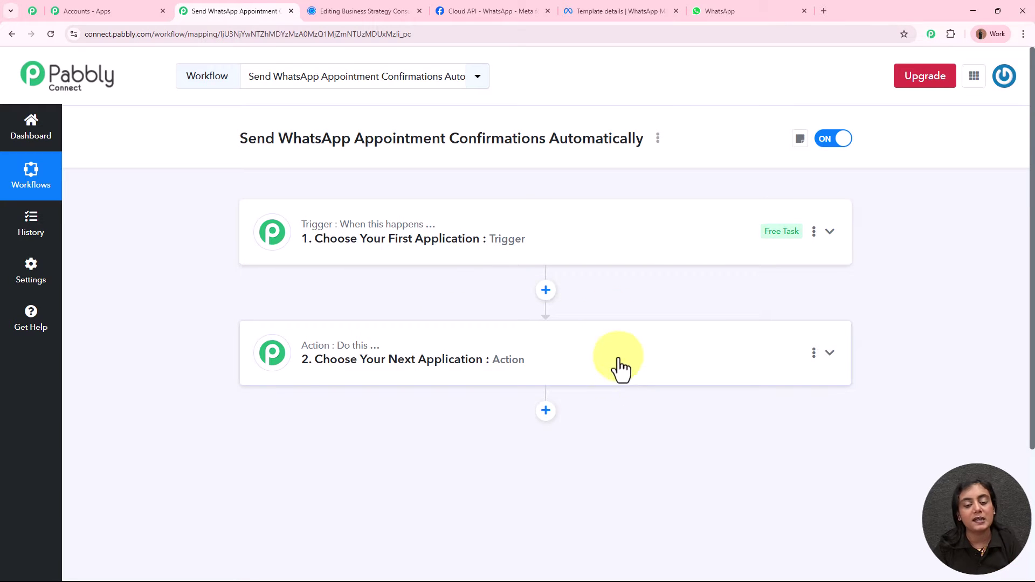
pyautogui.click(608, 248)
pyautogui.click(519, 311)
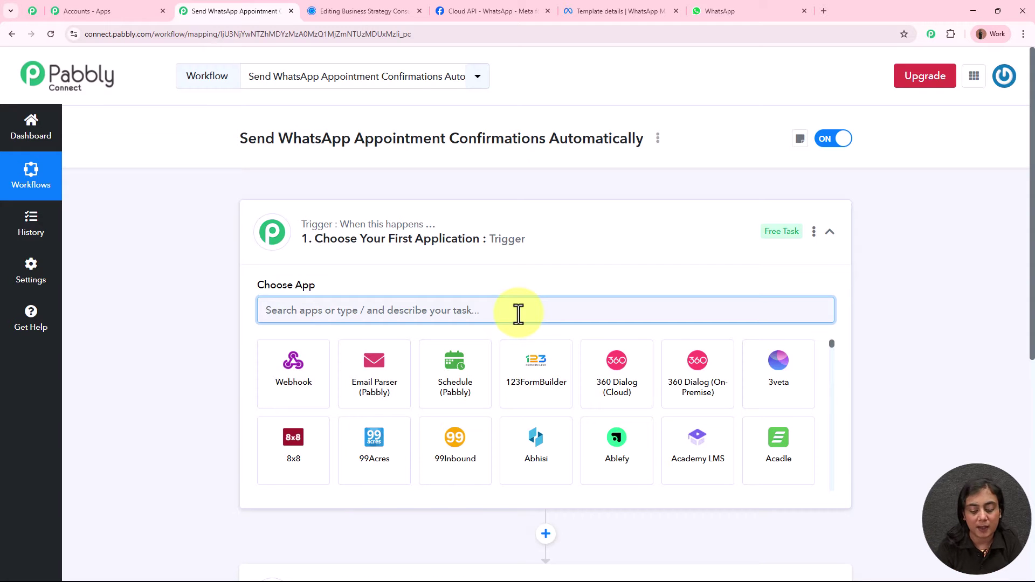
pyautogui.write('Cale')
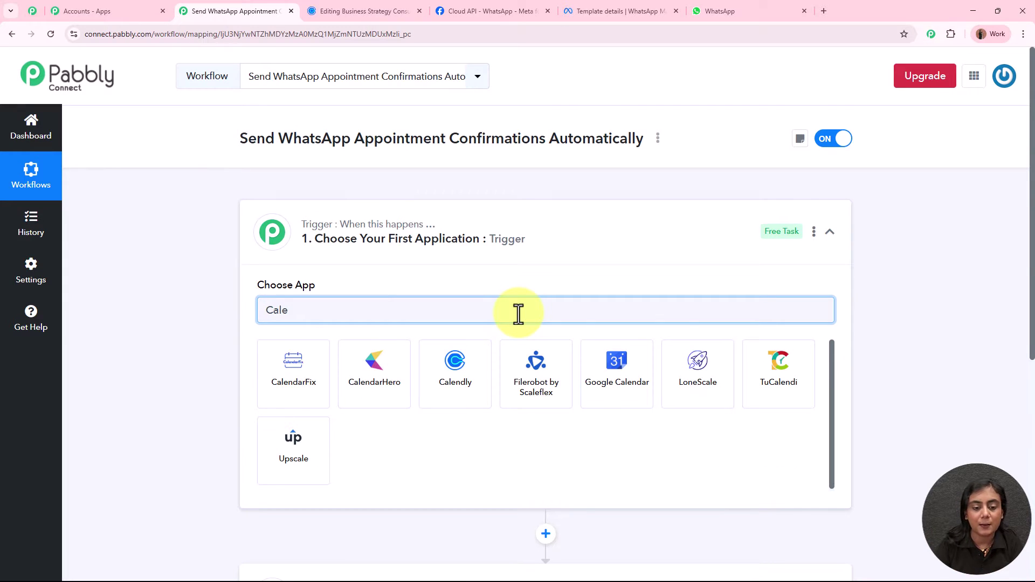
pyautogui.click(463, 387)
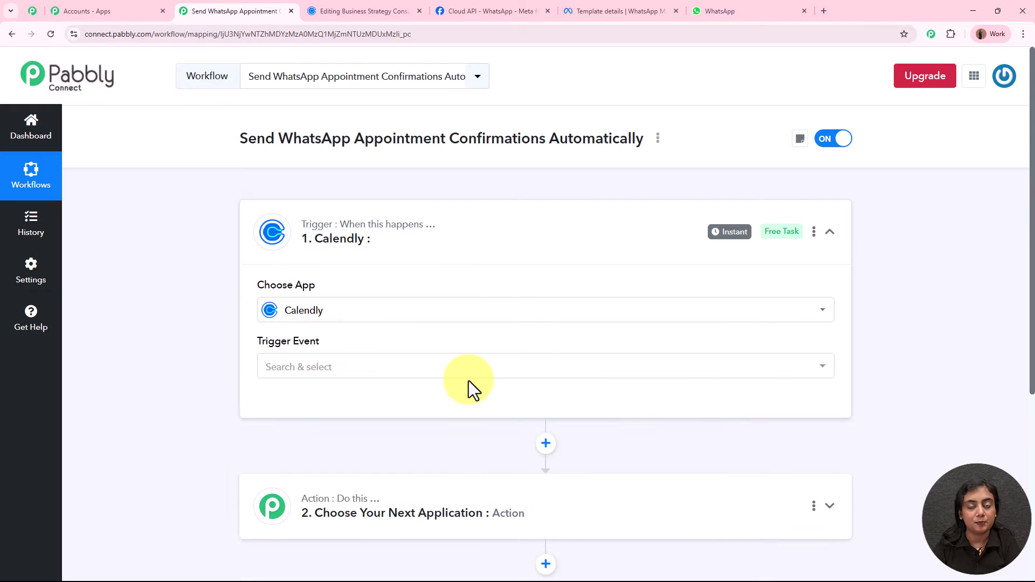
# Choose Invitee Created (User) as the Calendly trigger event.
pyautogui.click(330, 6)
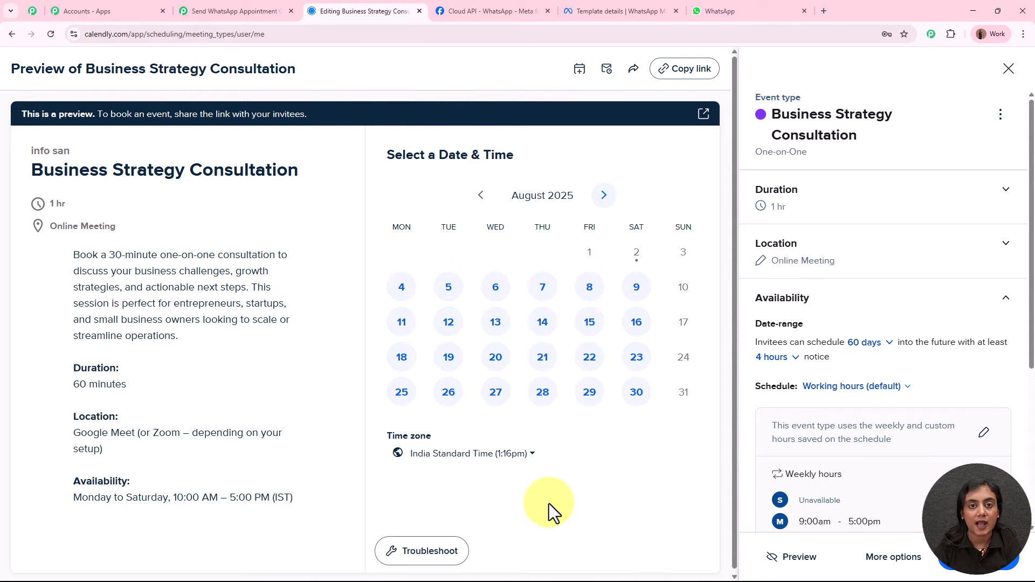
pyautogui.click(192, 10)
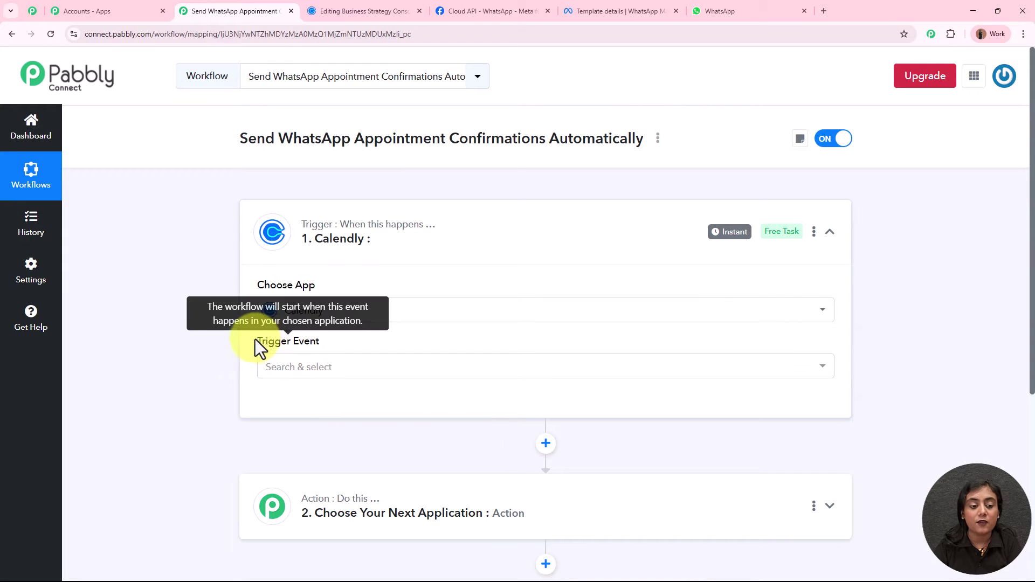
pyautogui.moveTo(255, 340); pyautogui.dragTo(340, 374)
pyautogui.click(340, 373)
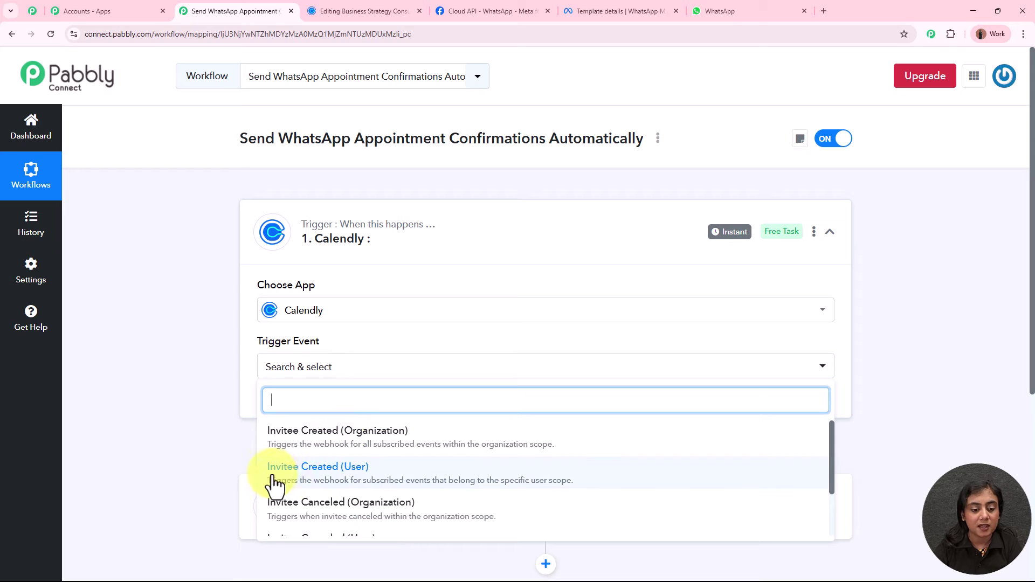
pyautogui.click(365, 482)
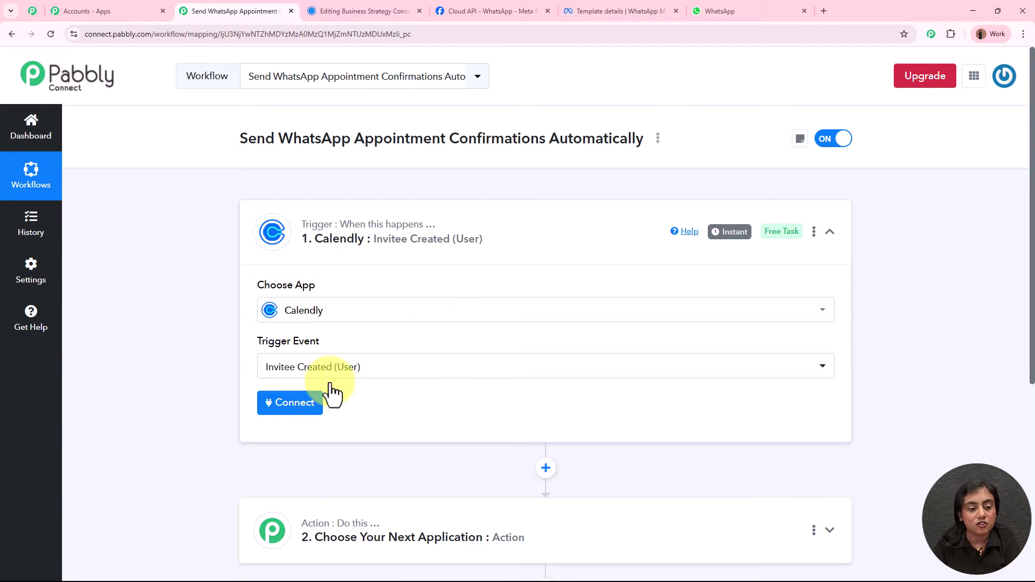
pyautogui.scroll(-2, 349, 368)
# Add and authorize a new Calendly connection for the Invitee Created trigger.
pyautogui.click(296, 298)
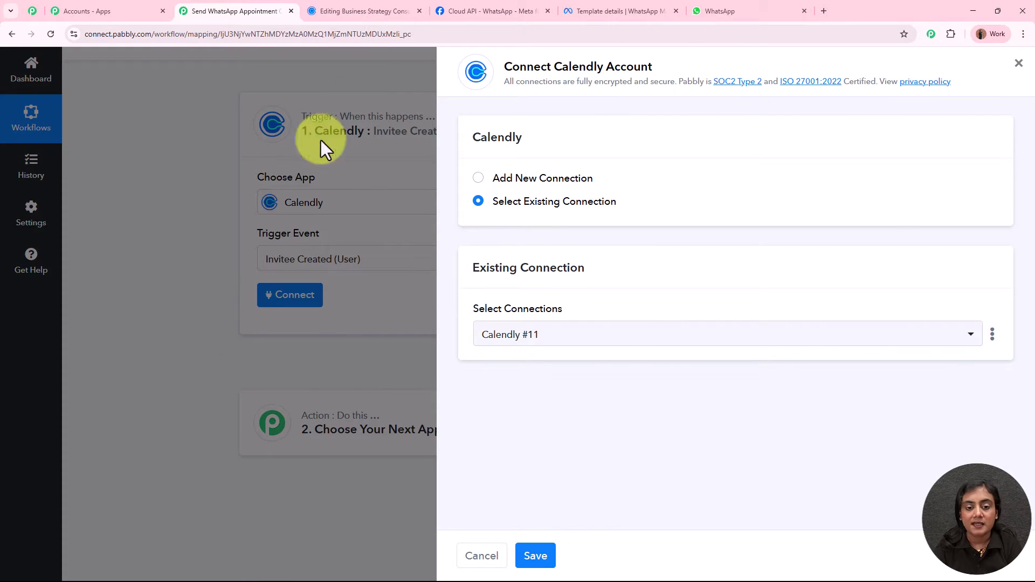
pyautogui.click(479, 179)
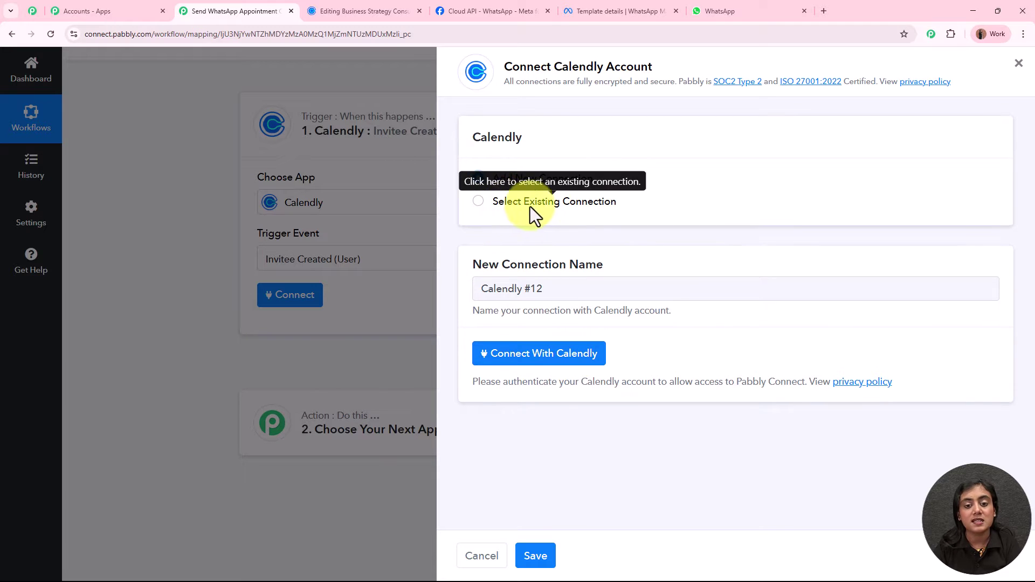
pyautogui.click(562, 353)
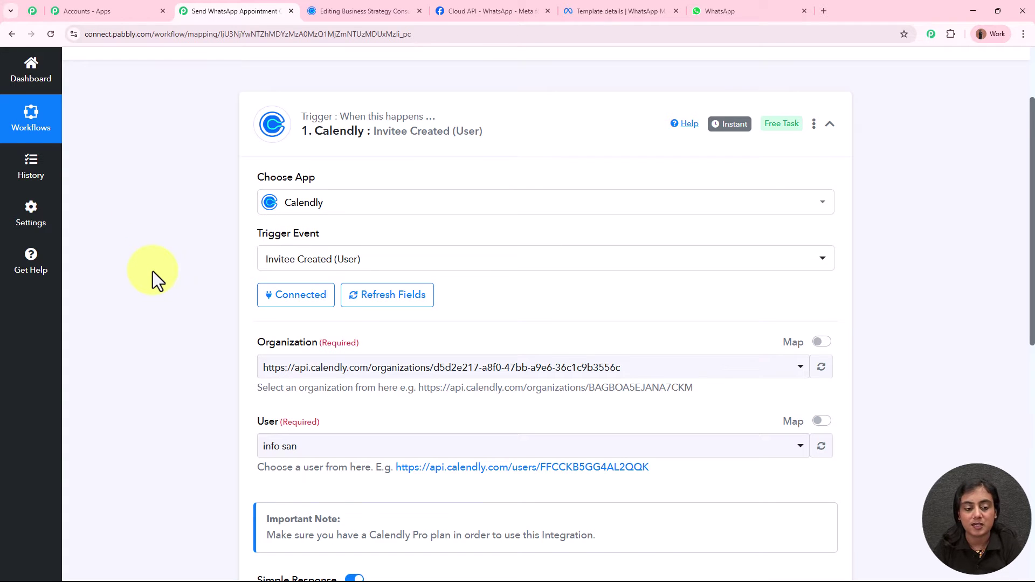
# Keep the only Organization option and select the connected Calendly user in the User field.
pyautogui.scroll(-1, 260, 337)
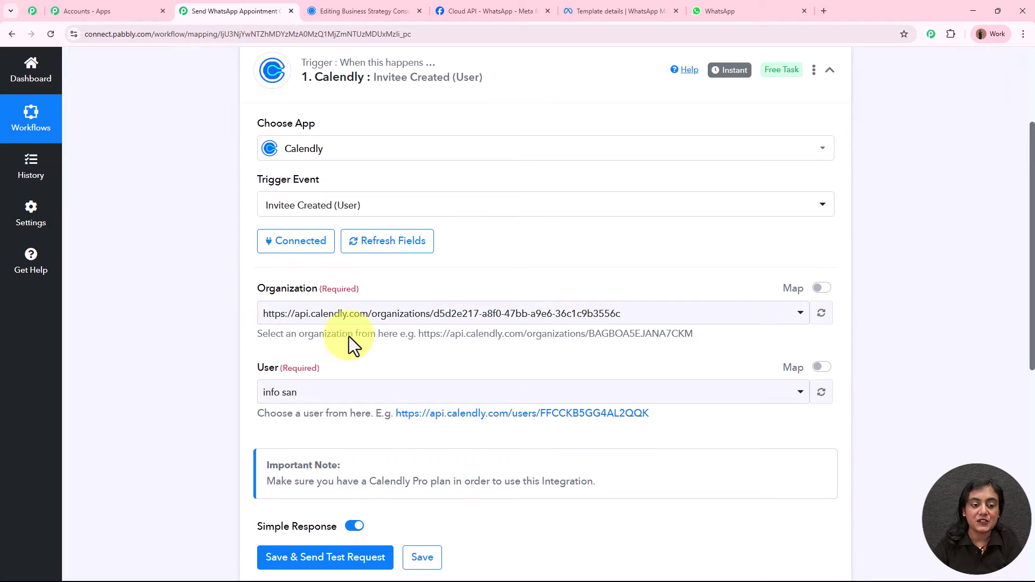
pyautogui.click(434, 318)
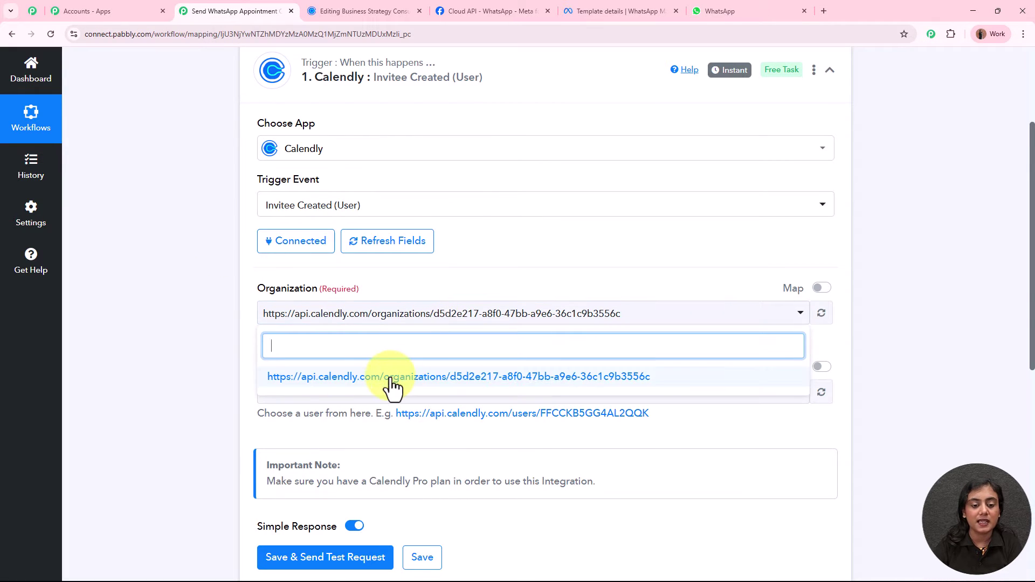
pyautogui.click(390, 375)
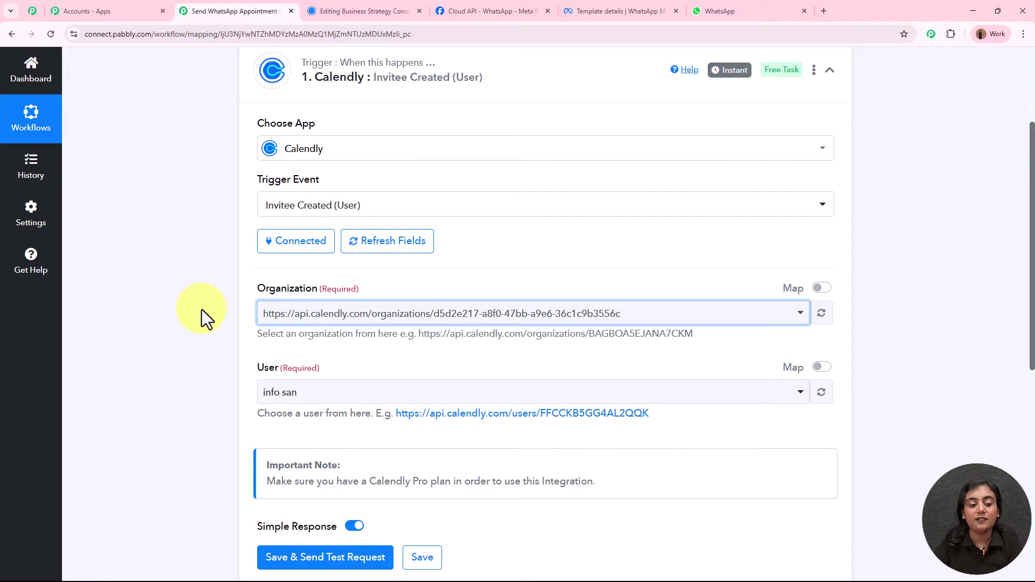
pyautogui.click(339, 398)
pyautogui.click(309, 458)
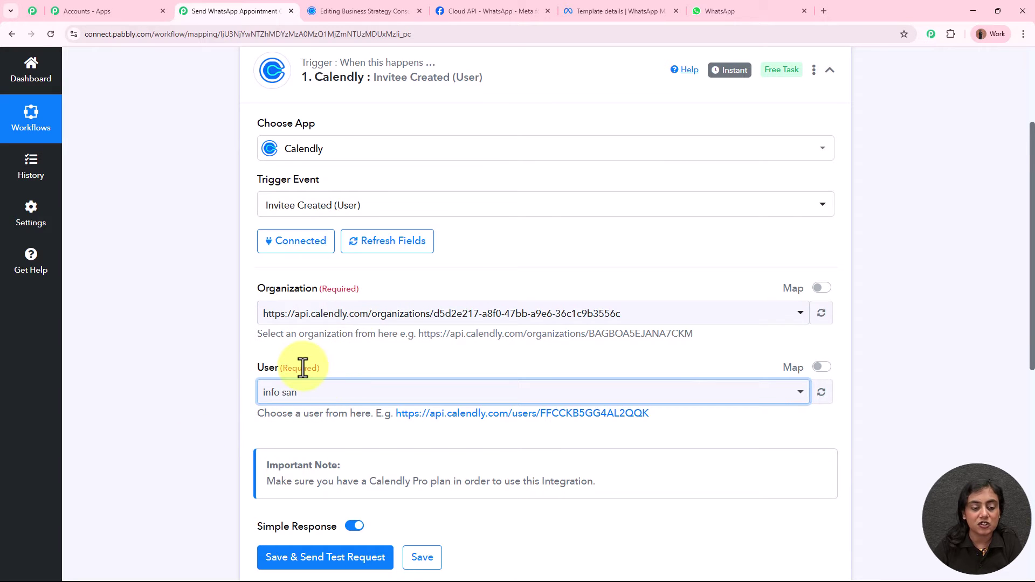
pyautogui.scroll(-1, 176, 351)
pyautogui.scroll(-2, 176, 351)
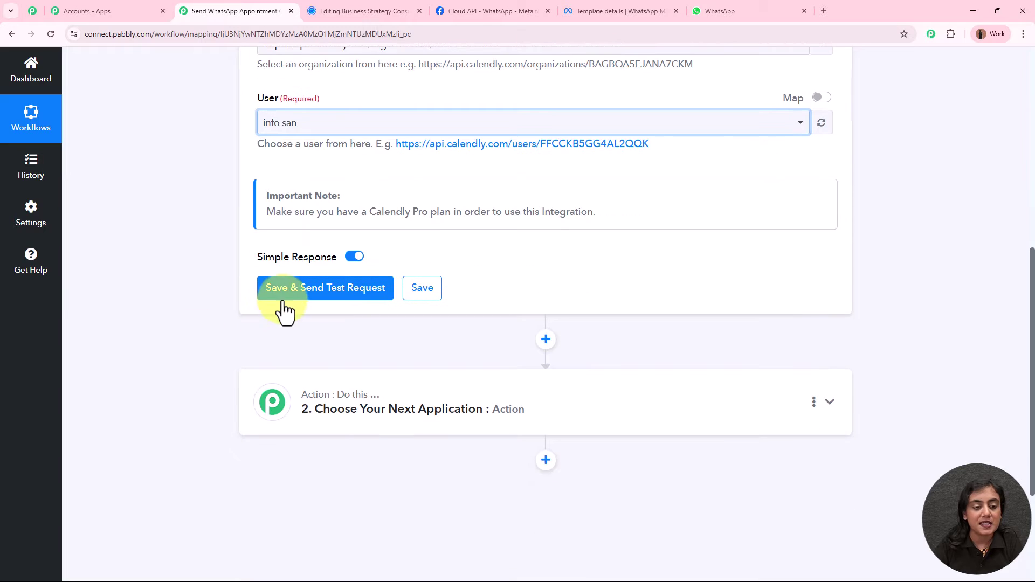
# Save the trigger to await test data and copy the Business Strategy Consultation booking link.
pyautogui.click(369, 294)
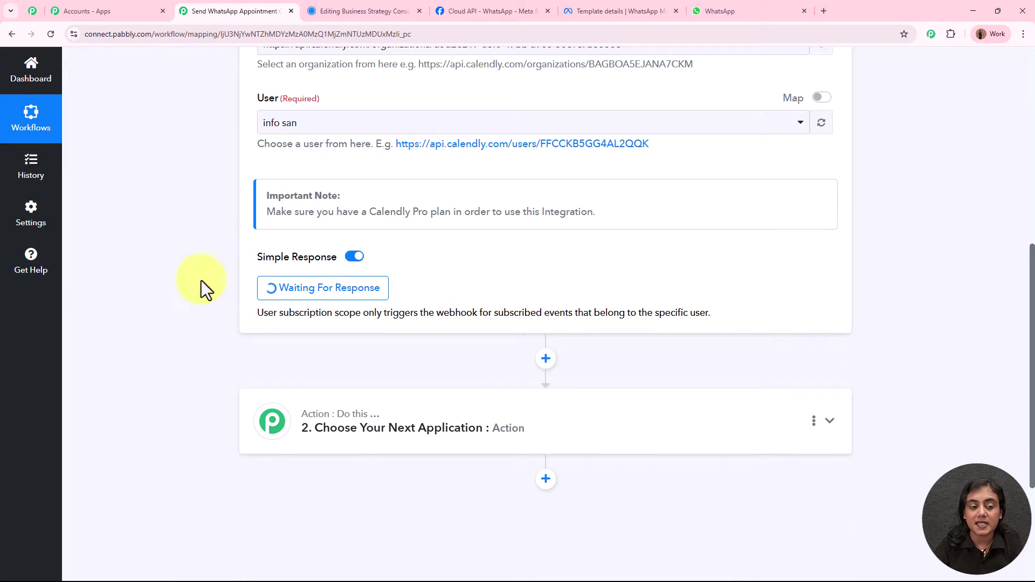
pyautogui.scroll(8, 565, 264)
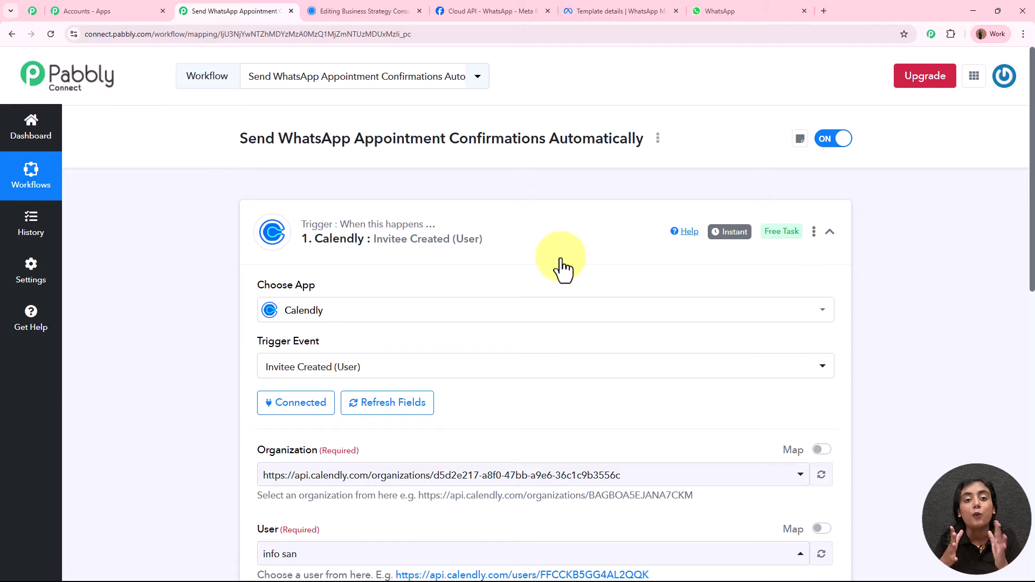
pyautogui.click(360, 6)
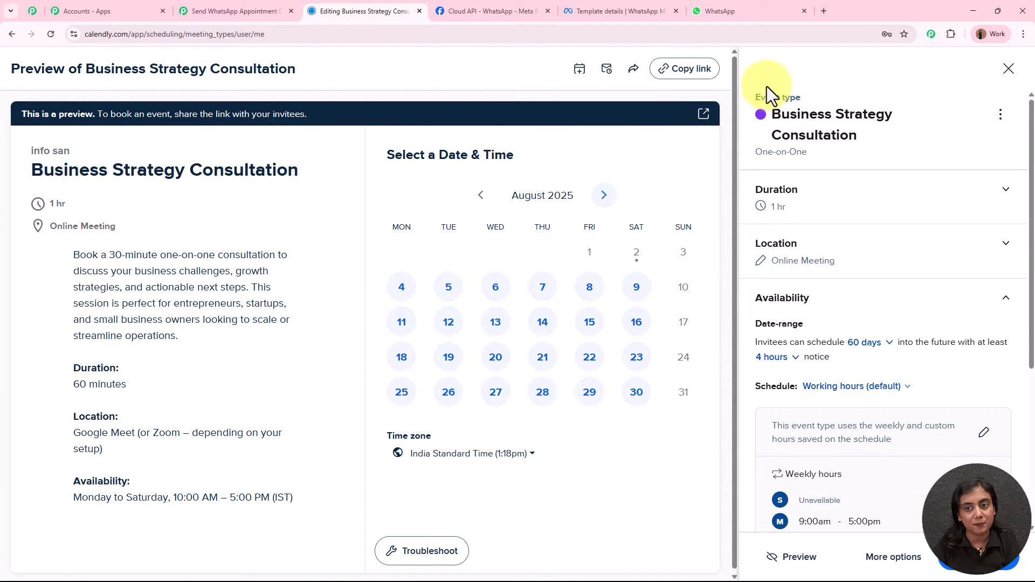
pyautogui.click(677, 70)
# Open the copied booking link in a new tab and choose August 21 at 2:00pm.
pyautogui.click(820, 10)
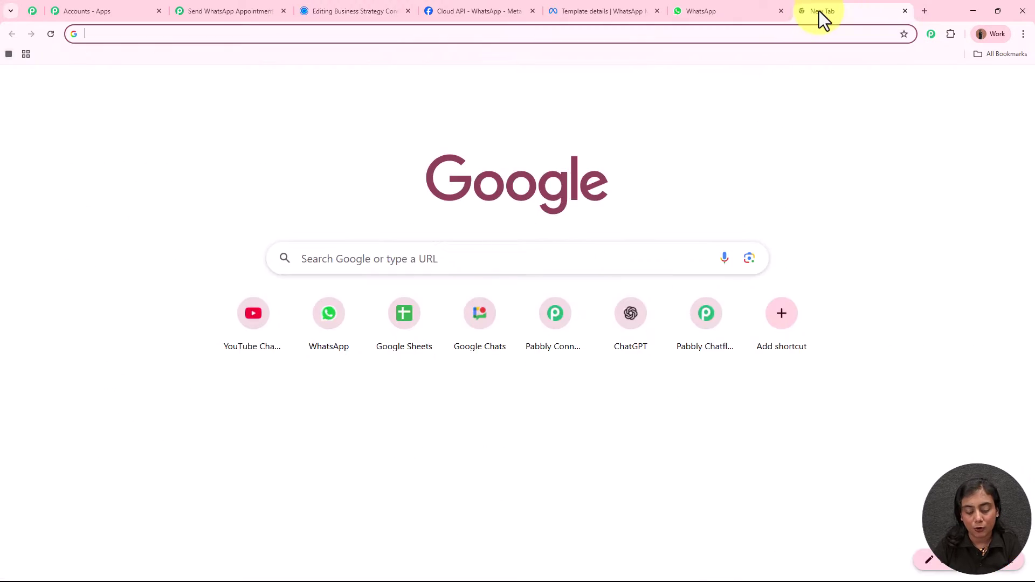
pyautogui.hotkey('ctrl', 'v')
pyautogui.press('Return')
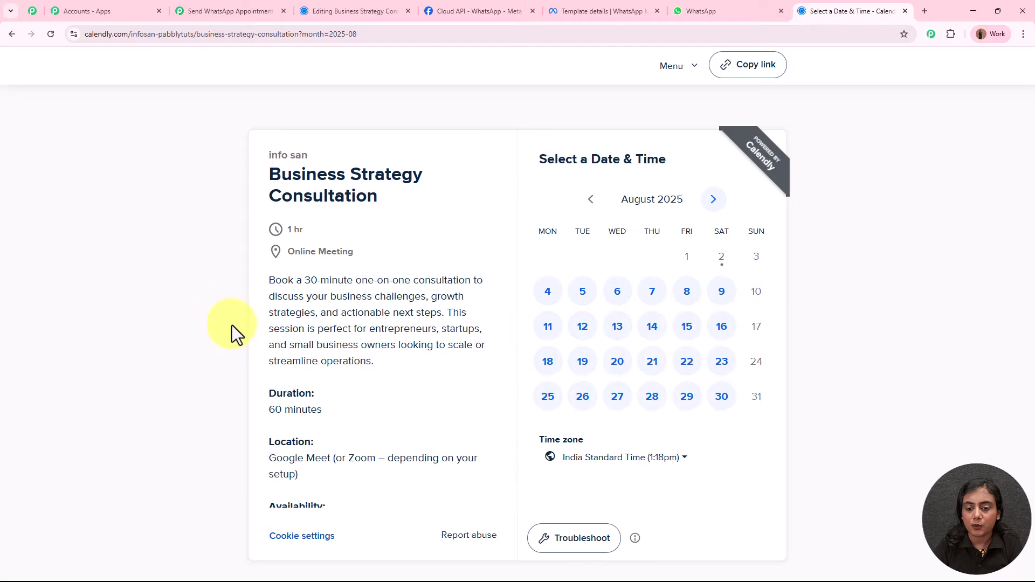
pyautogui.click(646, 367)
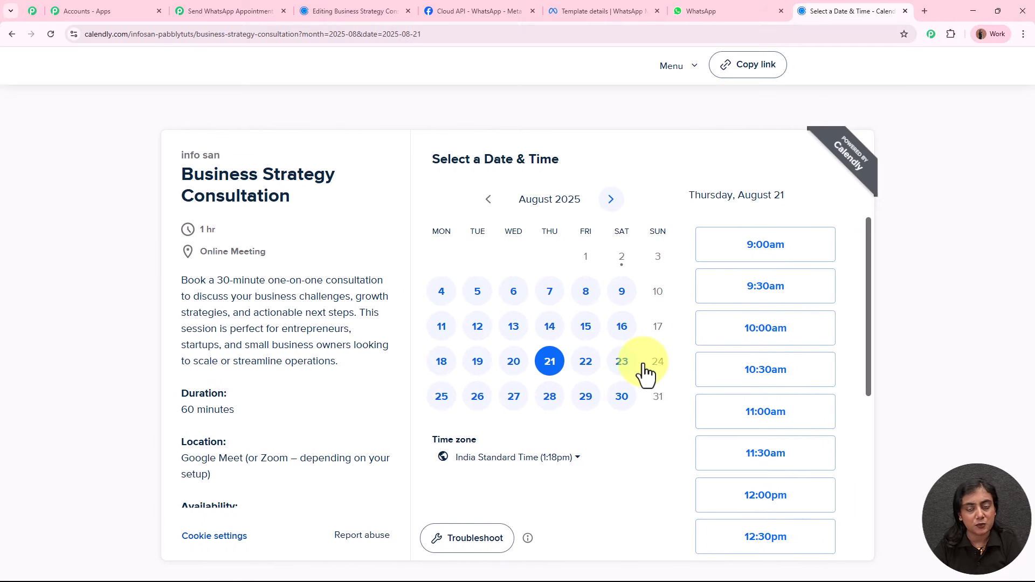
pyautogui.scroll(-5, 813, 393)
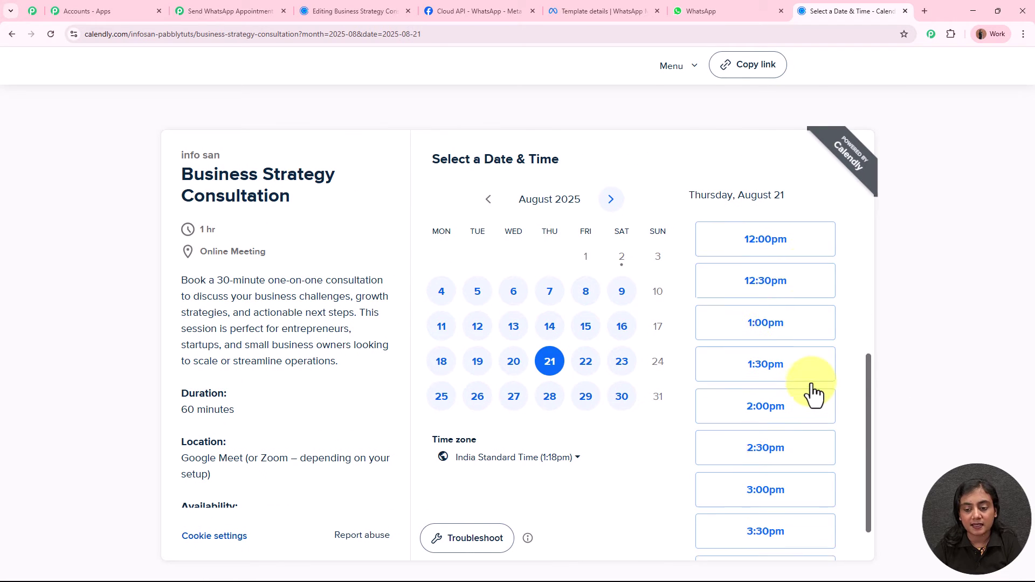
pyautogui.click(779, 362)
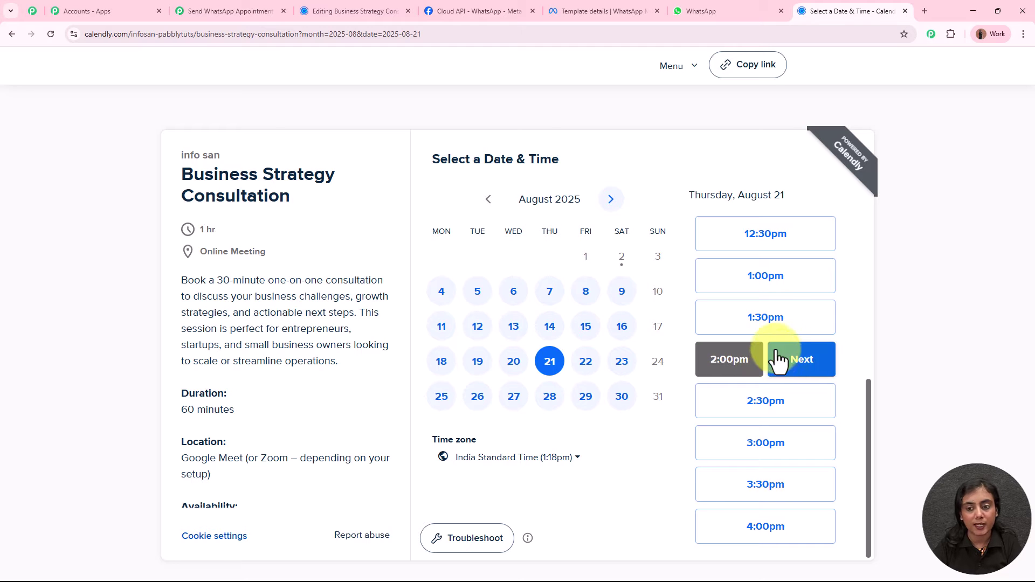
pyautogui.click(808, 372)
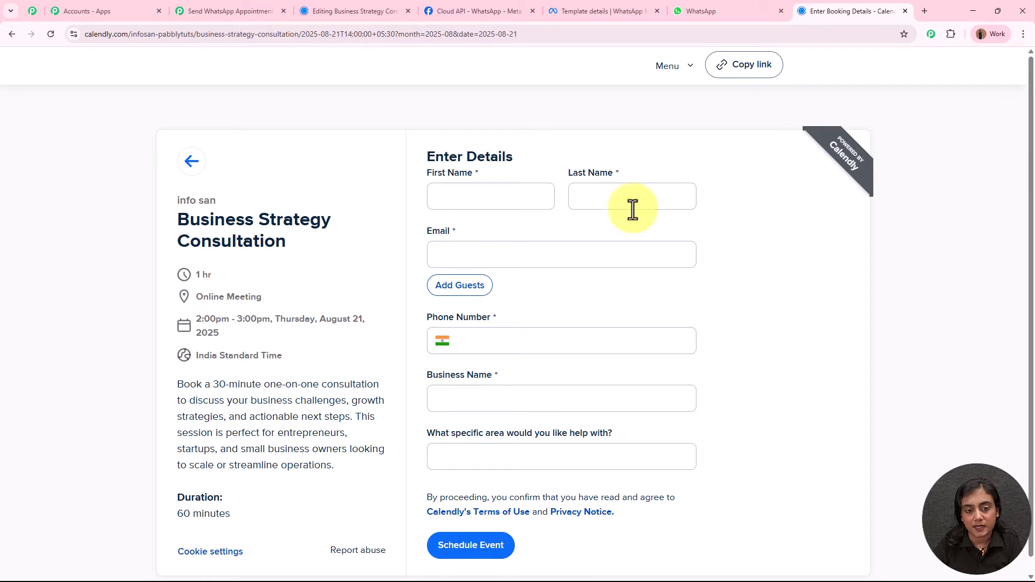
# Fill in the invitee's first name, last name, e-mail address and phone number.
pyautogui.click(465, 201)
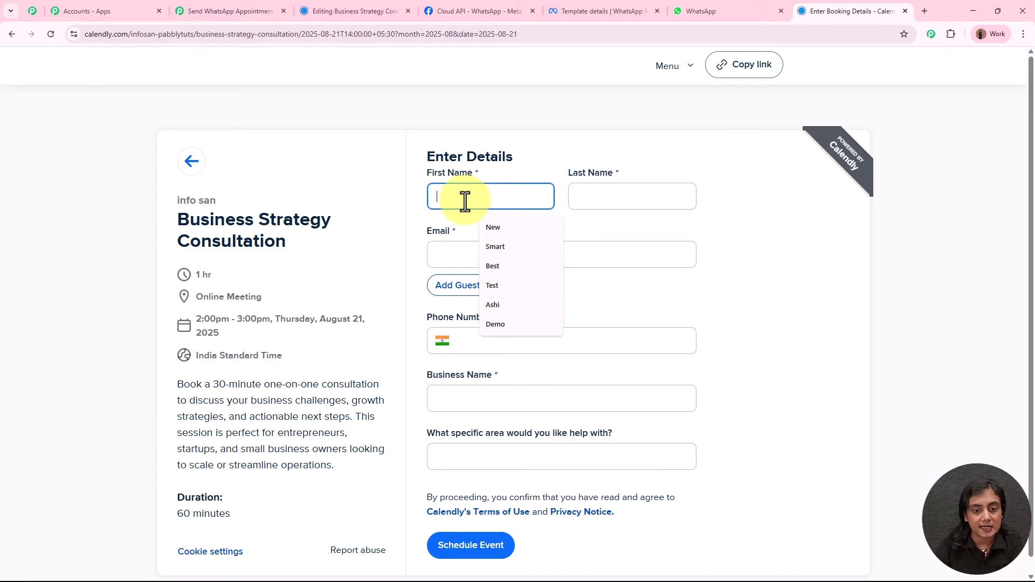
pyautogui.write('Sma')
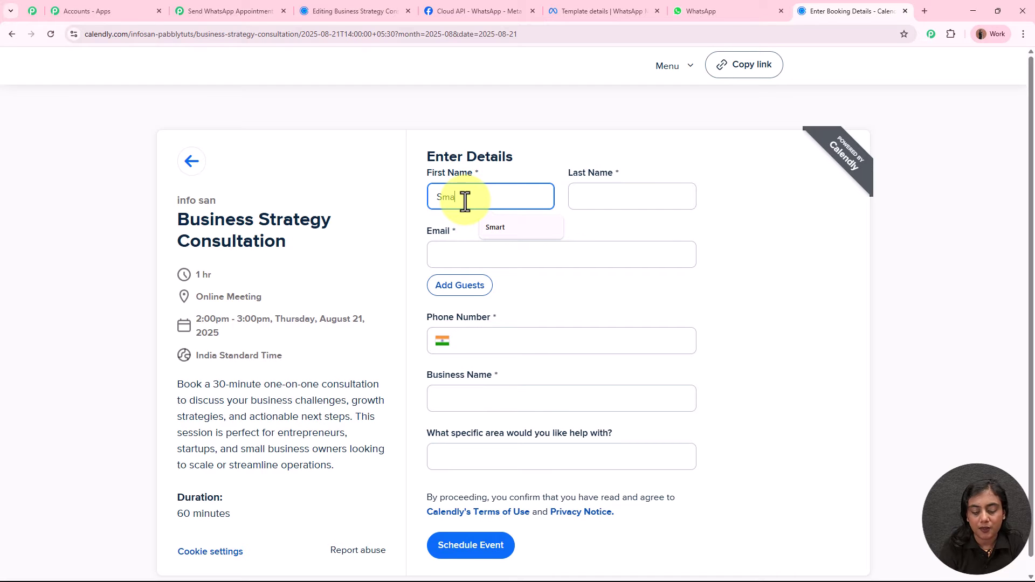
pyautogui.write('rt')
pyautogui.click(626, 205)
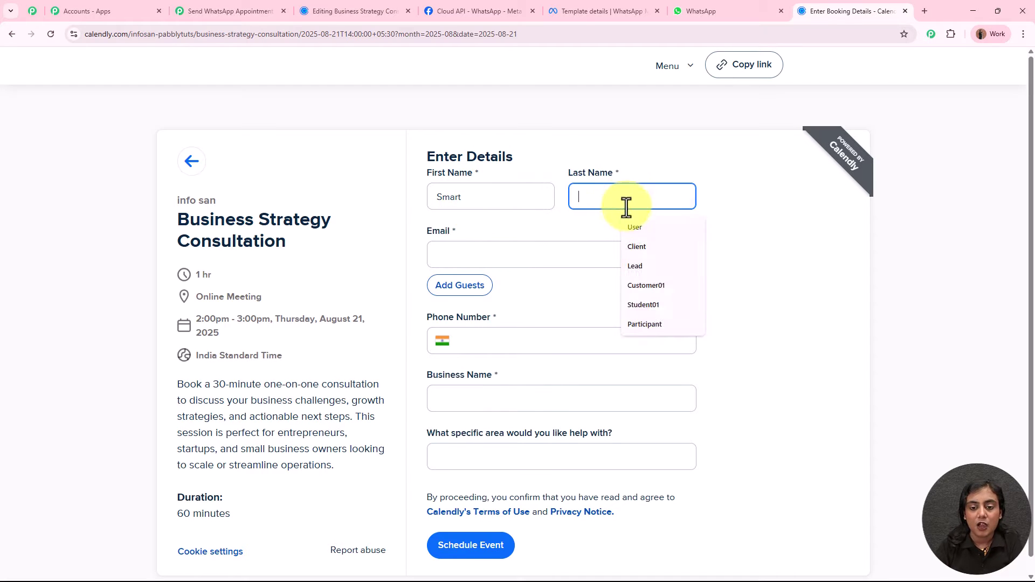
pyautogui.click(642, 246)
pyautogui.click(500, 254)
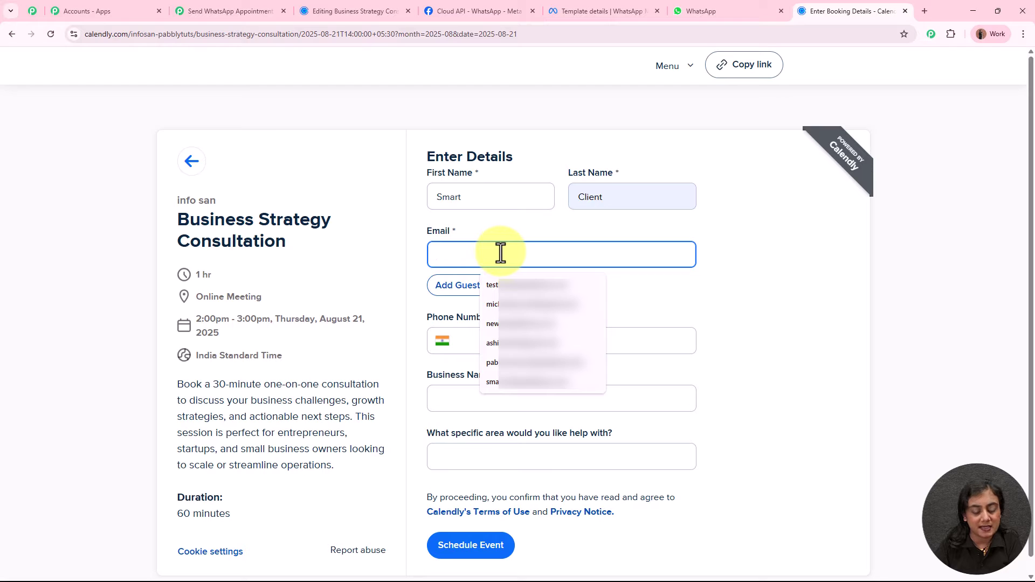
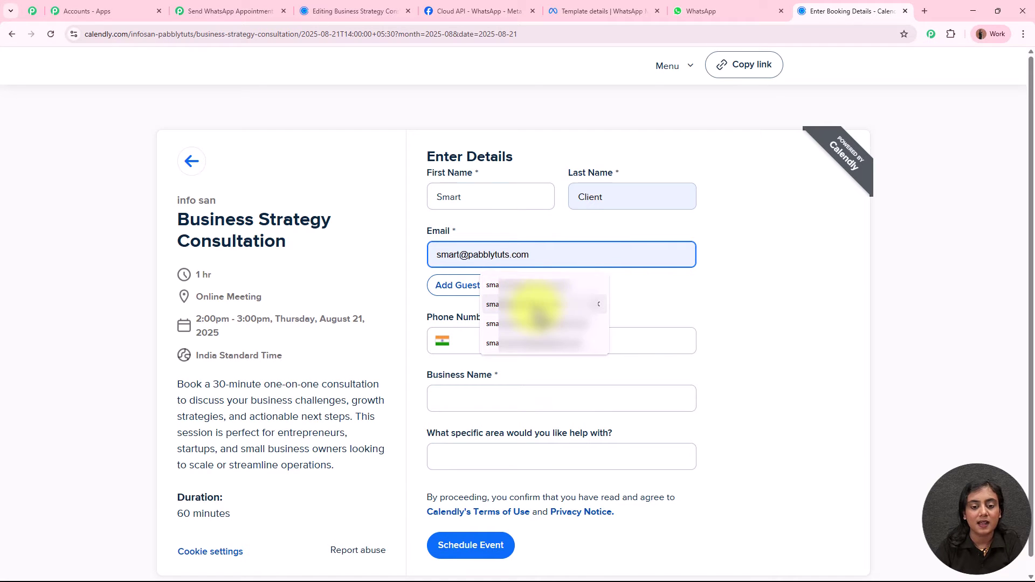
pyautogui.click(534, 302)
pyautogui.click(523, 344)
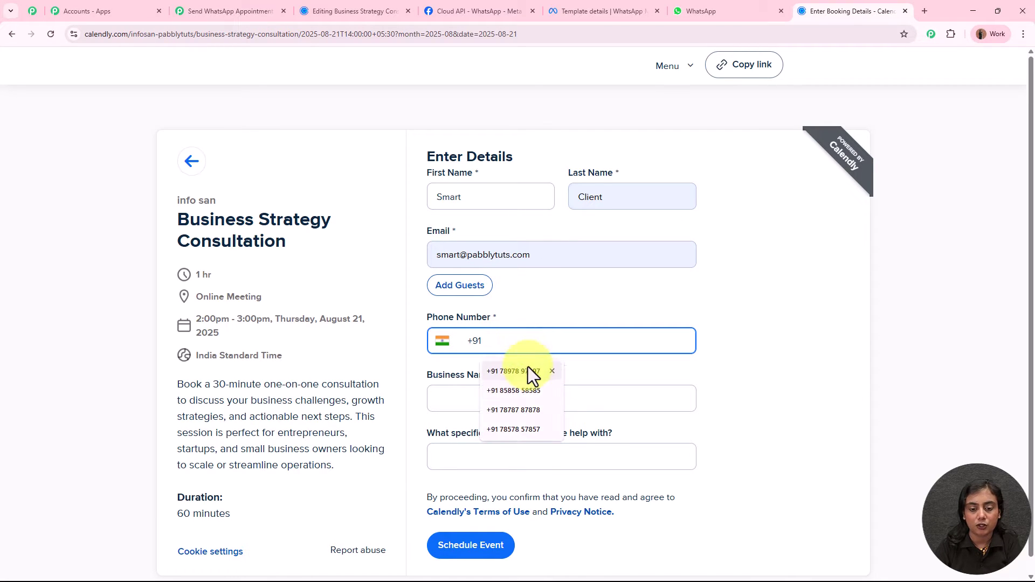
pyautogui.click(526, 387)
# Enter business name 'XYZ Compa…' and help area 'Marketi…', then schedule the event.
pyautogui.scroll(-1, 561, 345)
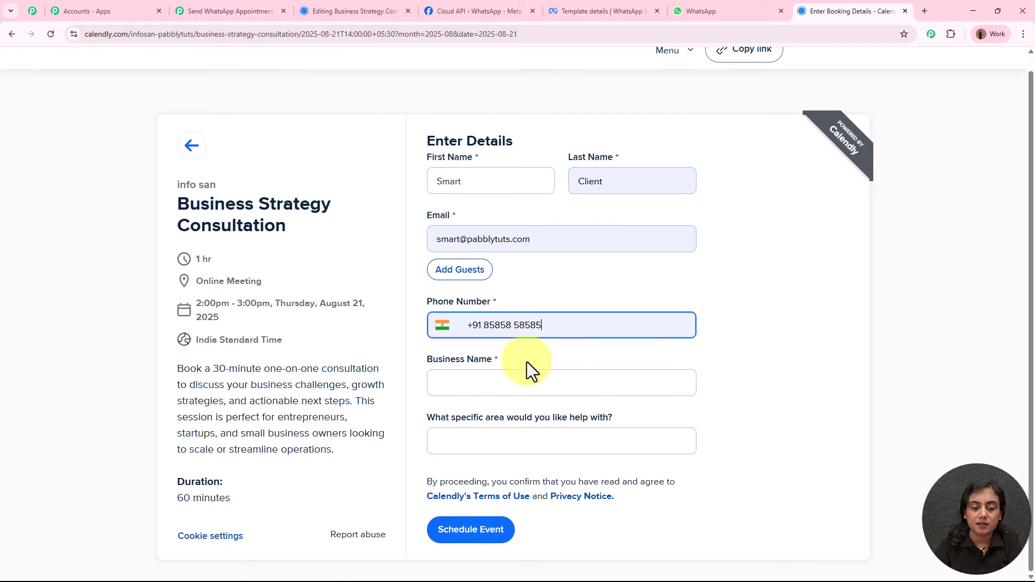
pyautogui.click(510, 386)
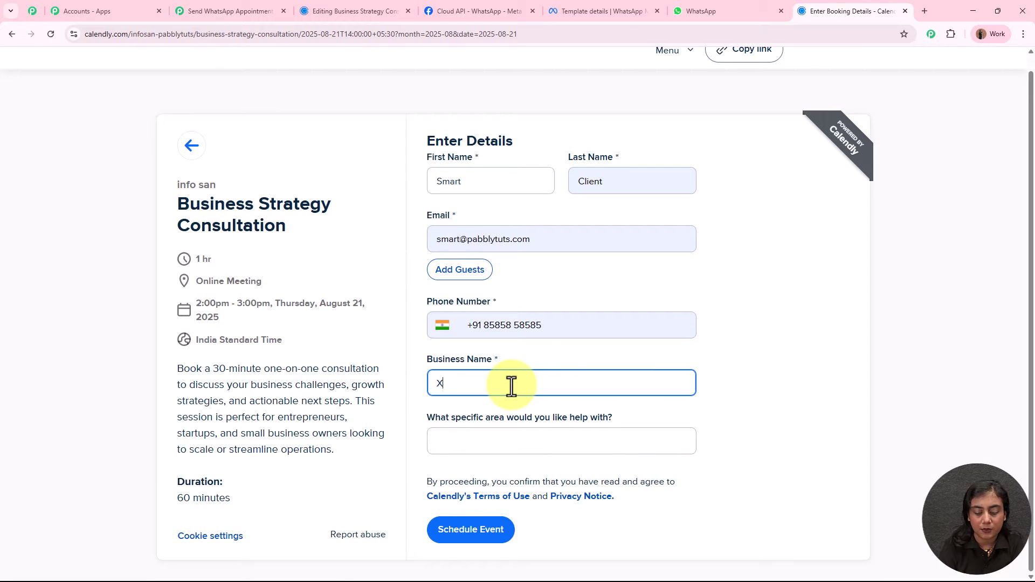
pyautogui.write('XYZ Company')
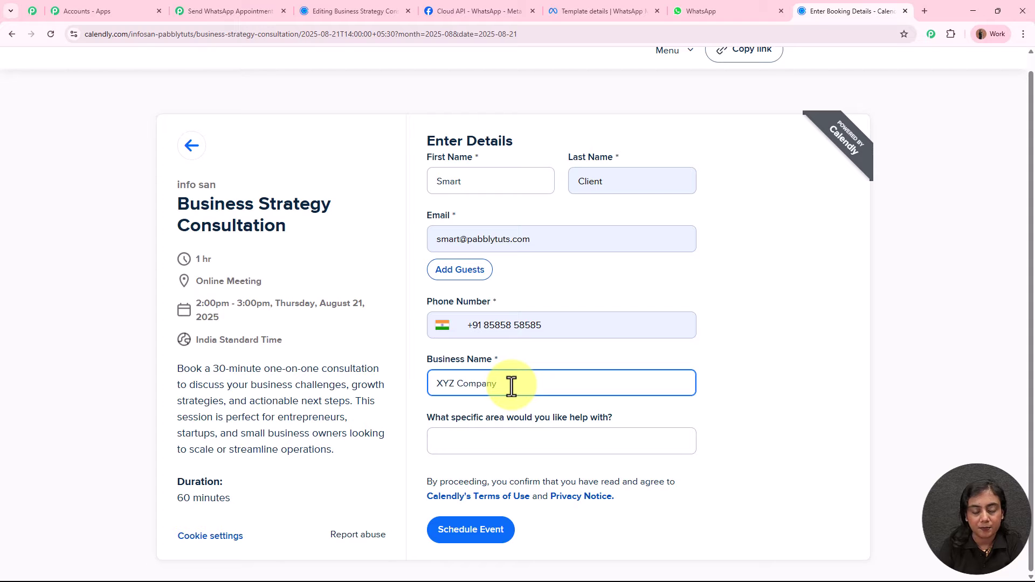
pyautogui.click(521, 437)
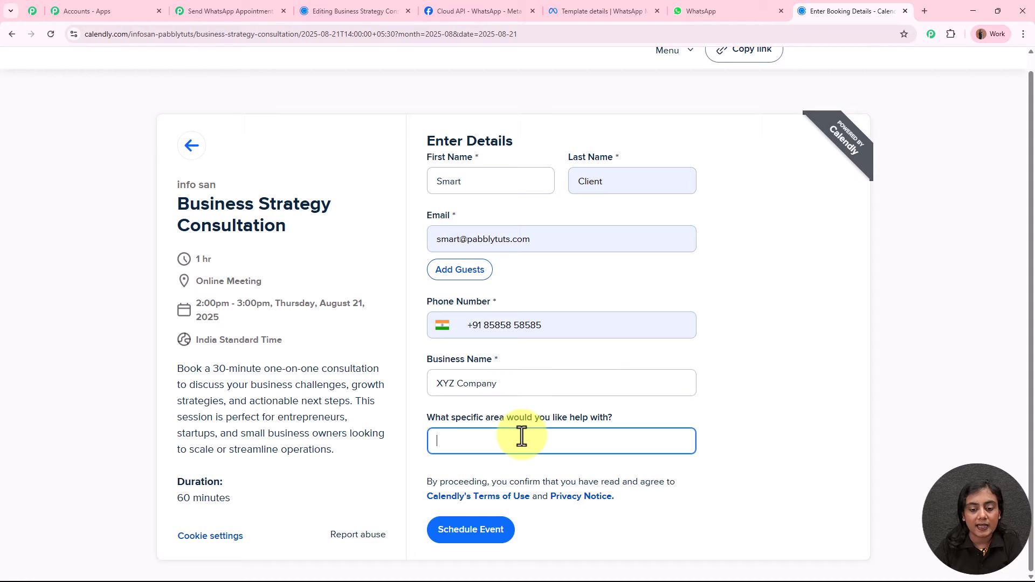
pyautogui.write('Marketing')
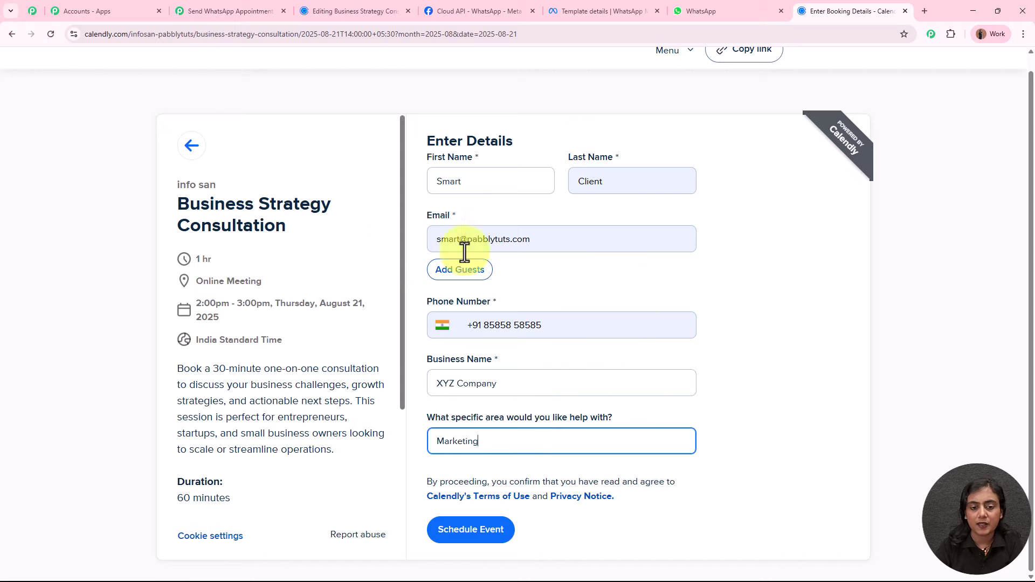
pyautogui.click(466, 520)
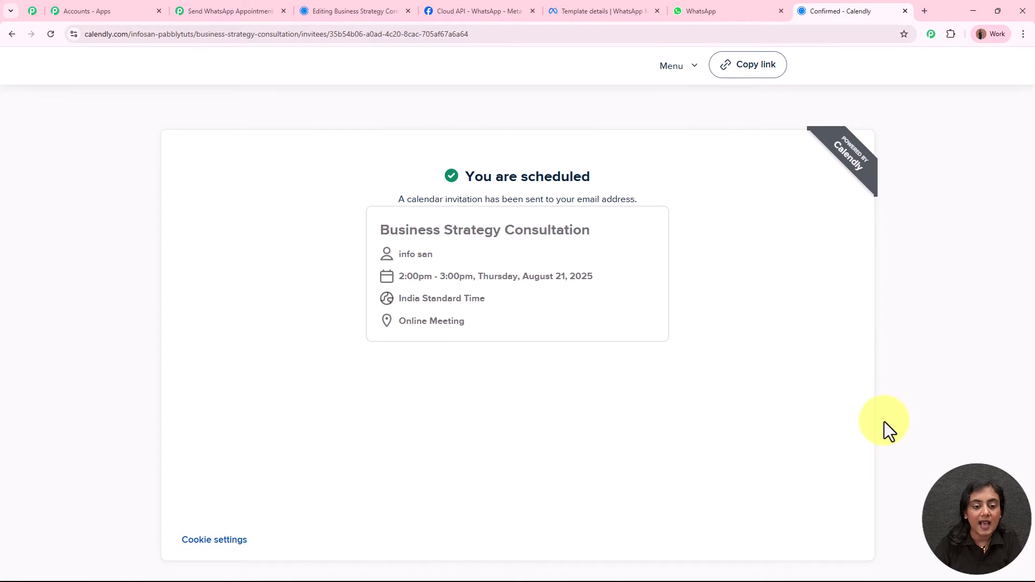
pyautogui.moveTo(469, 182); pyautogui.dragTo(622, 185)
pyautogui.click(623, 185)
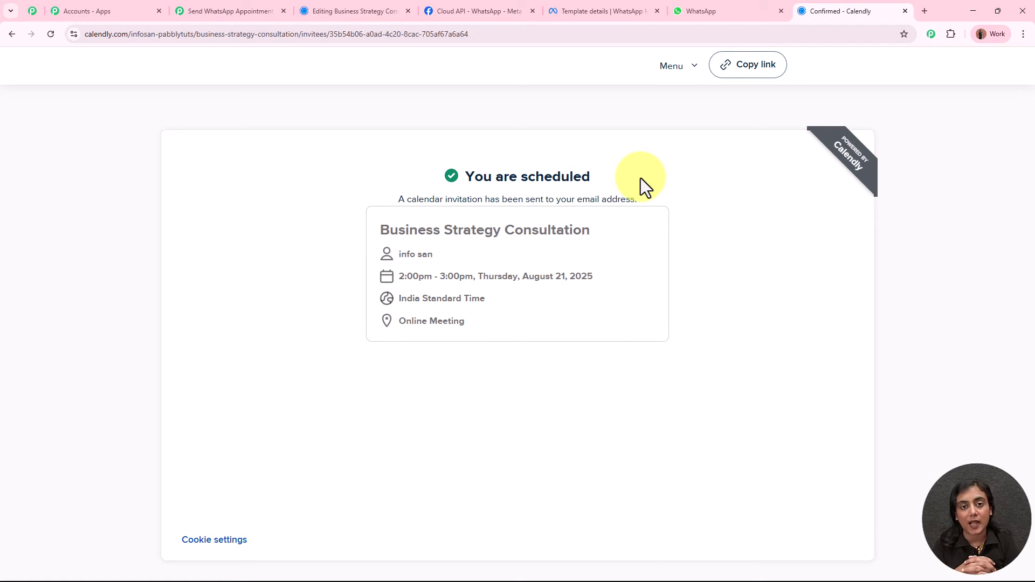
pyautogui.click(256, 7)
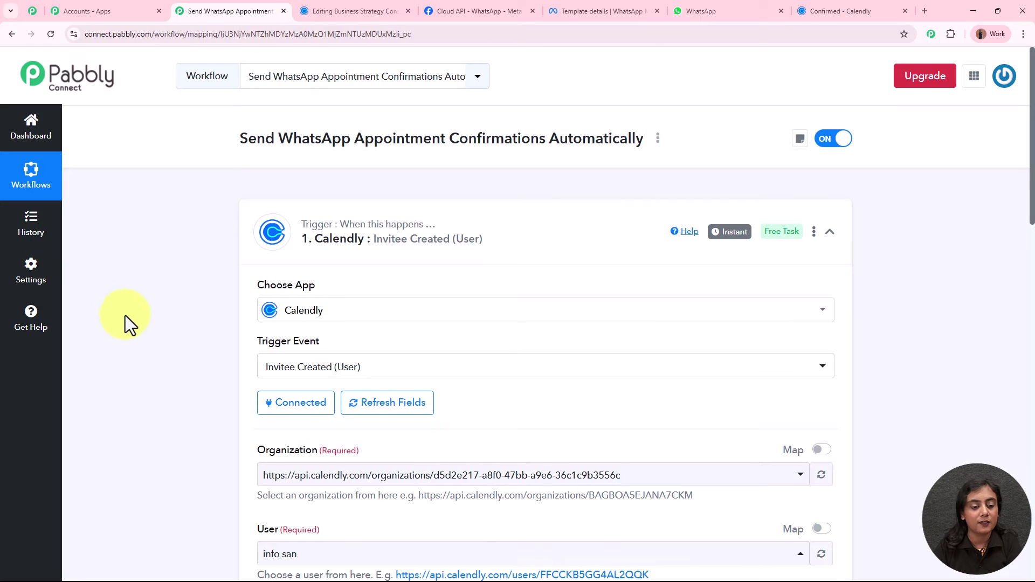
pyautogui.scroll(-5, 127, 314)
pyautogui.scroll(-9, 132, 311)
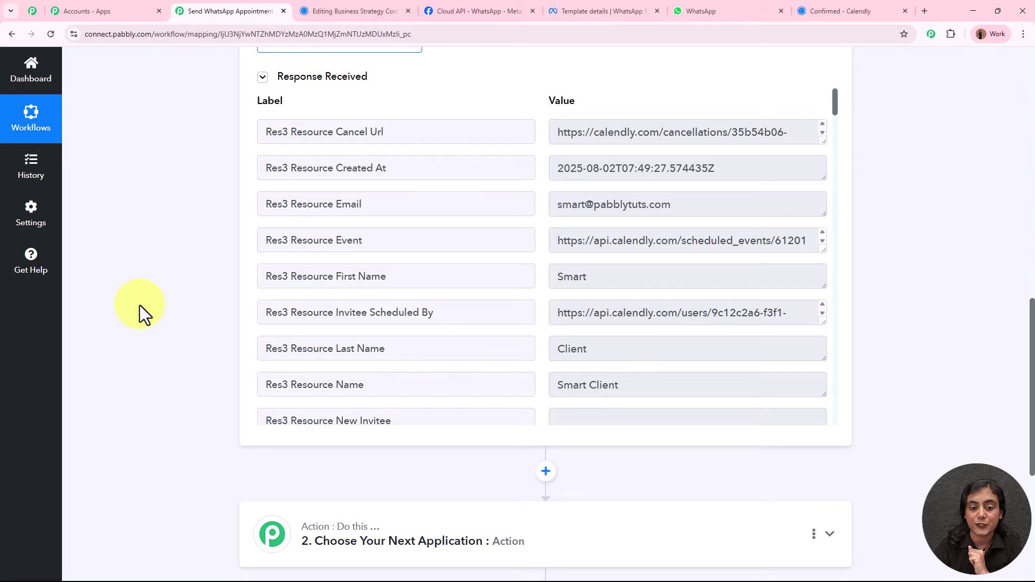
pyautogui.moveTo(399, 273); pyautogui.dragTo(315, 276)
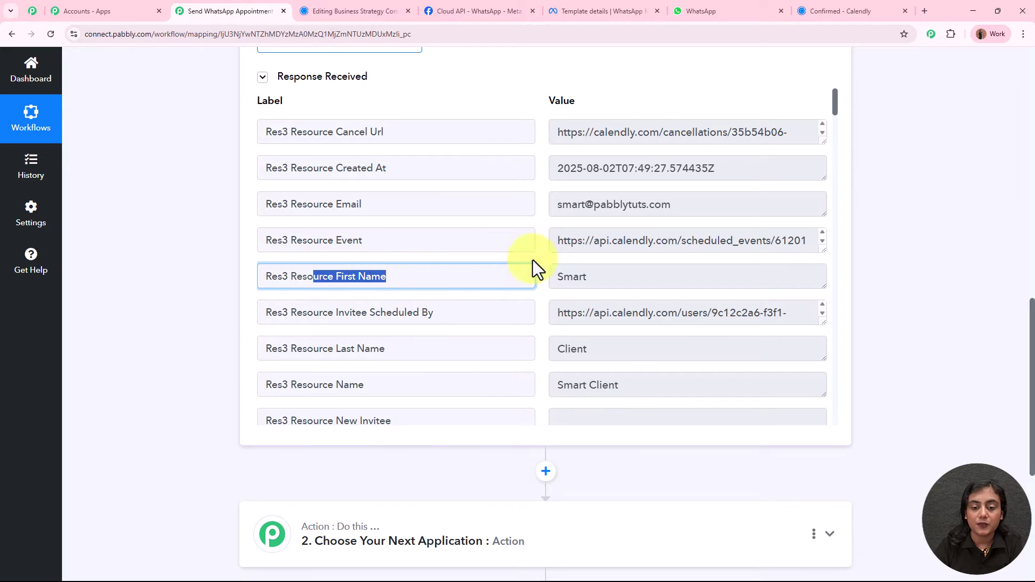
pyautogui.doubleClick(584, 273)
pyautogui.moveTo(397, 349); pyautogui.dragTo(290, 348)
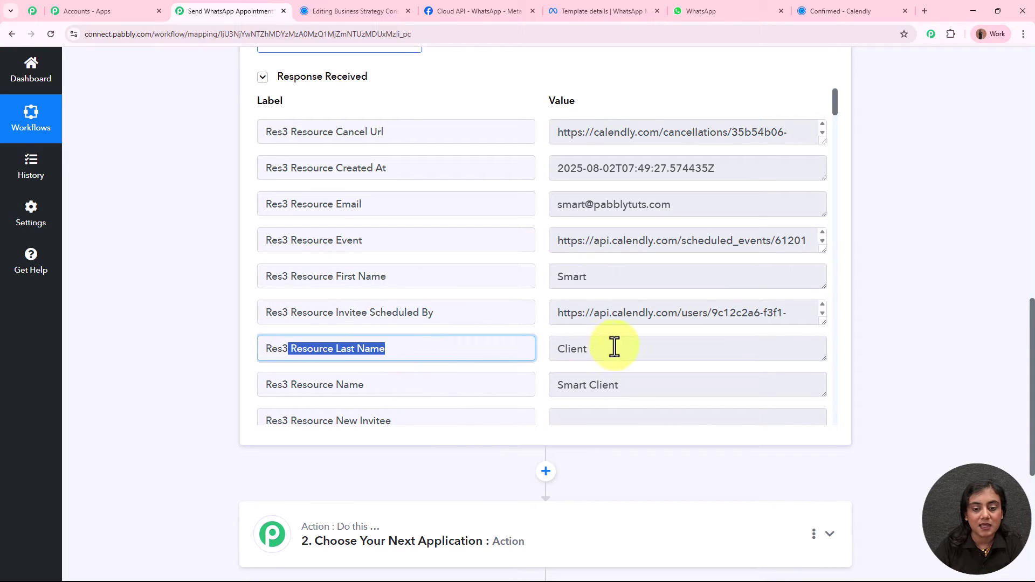
pyautogui.moveTo(615, 346); pyautogui.dragTo(548, 354)
pyautogui.moveTo(393, 203); pyautogui.dragTo(330, 204)
pyautogui.moveTo(695, 204); pyautogui.dragTo(562, 205)
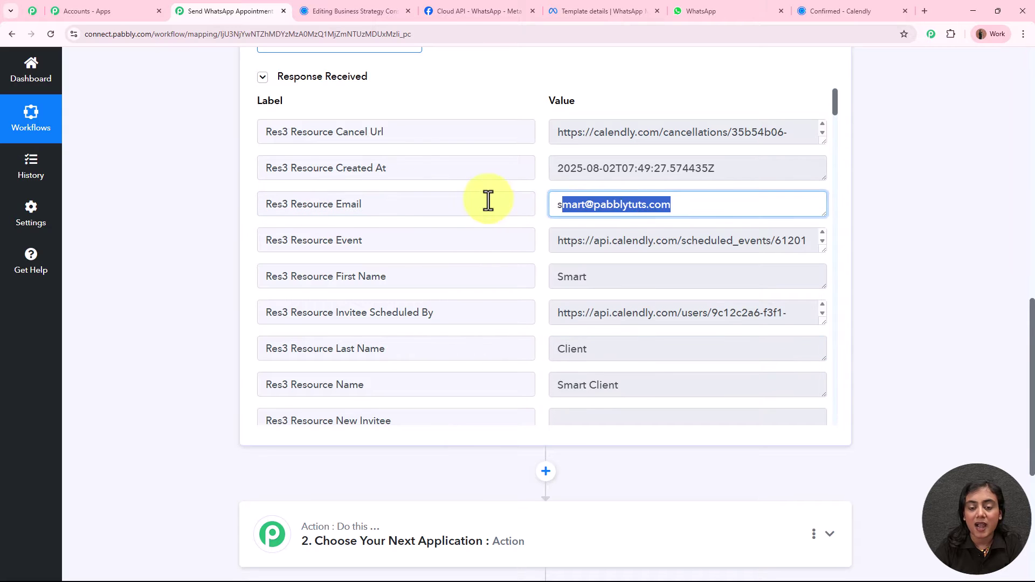
pyautogui.click(550, 231)
pyautogui.moveTo(717, 168); pyautogui.dragTo(576, 169)
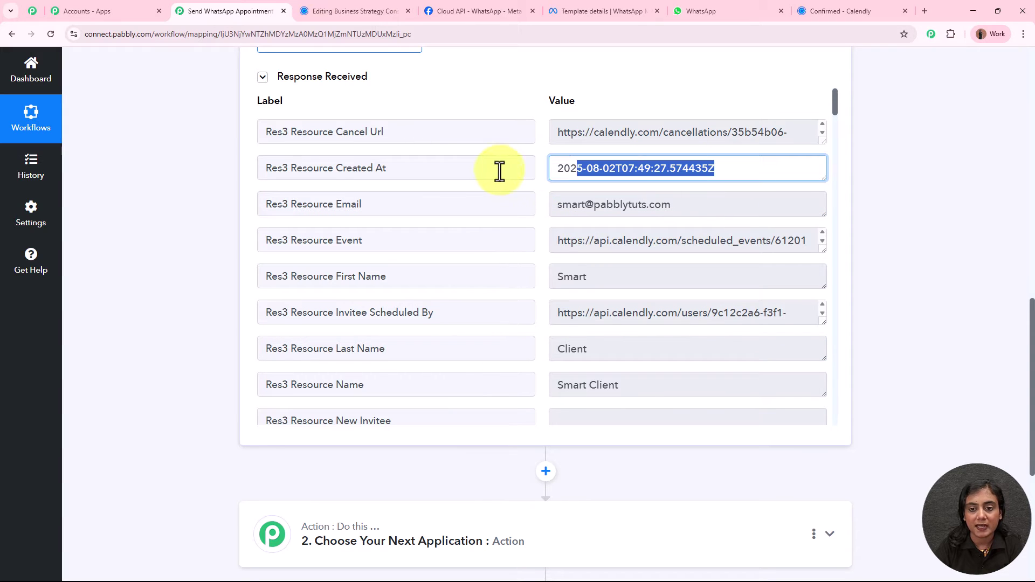
pyautogui.scroll(-3, 545, 255)
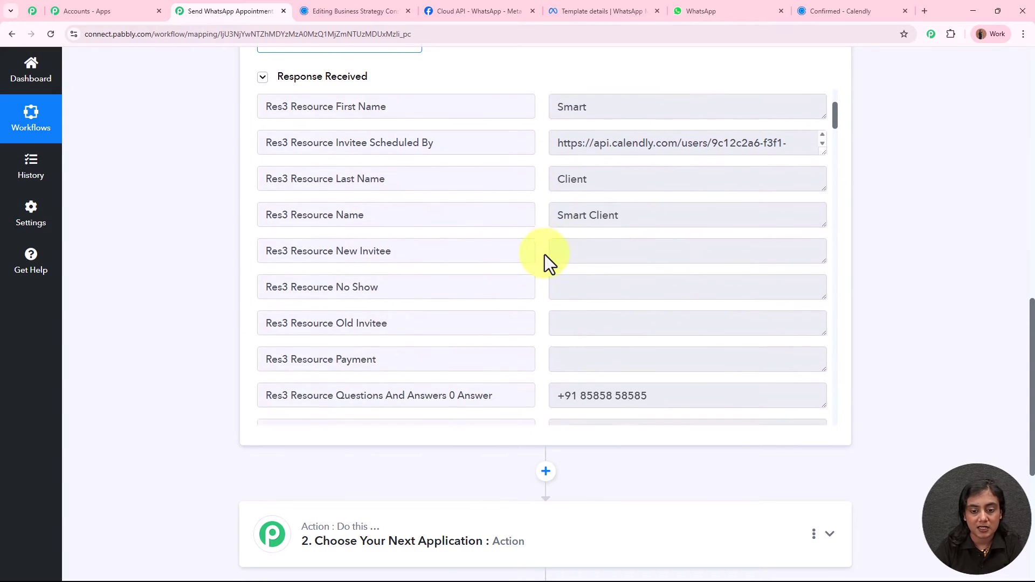
pyautogui.scroll(-4, 544, 255)
pyautogui.moveTo(652, 190); pyautogui.dragTo(527, 190)
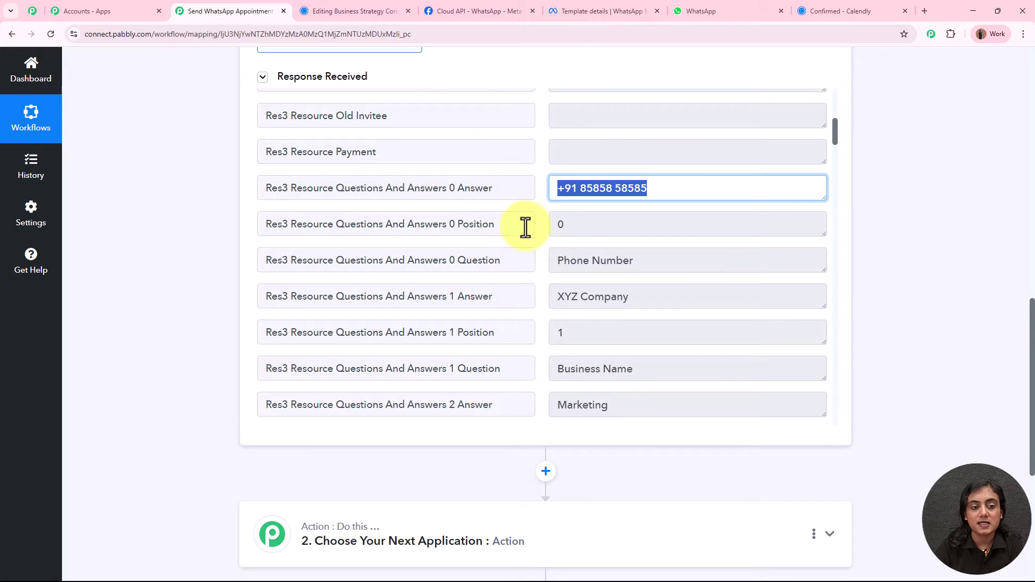
pyautogui.scroll(-2, 534, 248)
pyautogui.moveTo(631, 189); pyautogui.dragTo(521, 188)
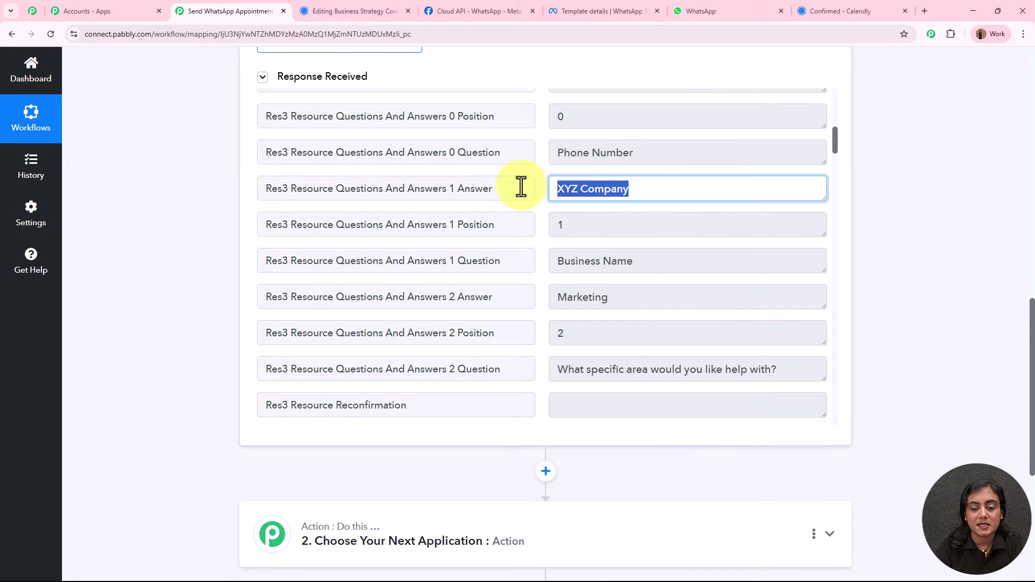
pyautogui.scroll(-1, 545, 235)
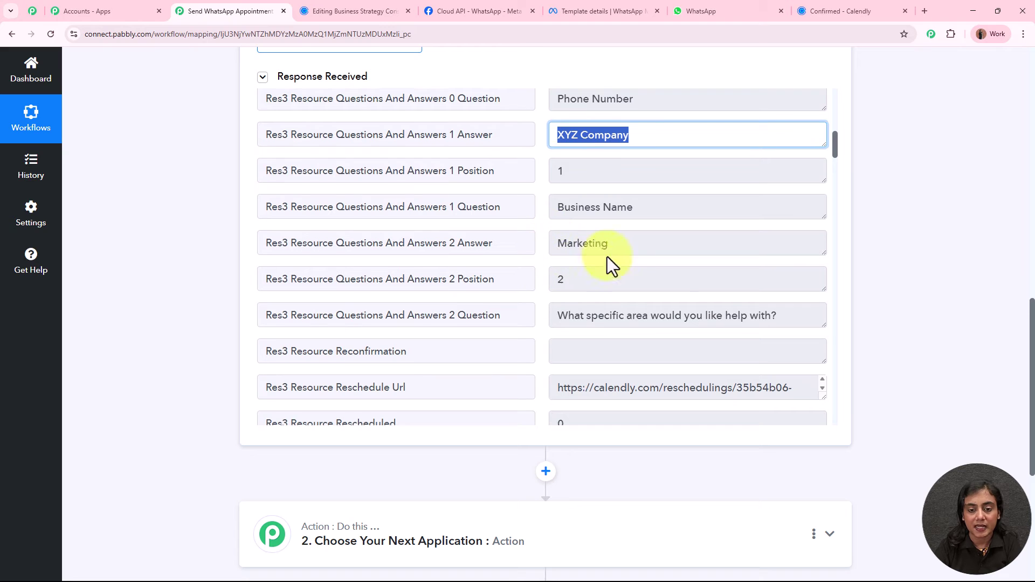
pyautogui.moveTo(590, 316); pyautogui.dragTo(714, 318)
pyautogui.moveTo(637, 240); pyautogui.dragTo(527, 238)
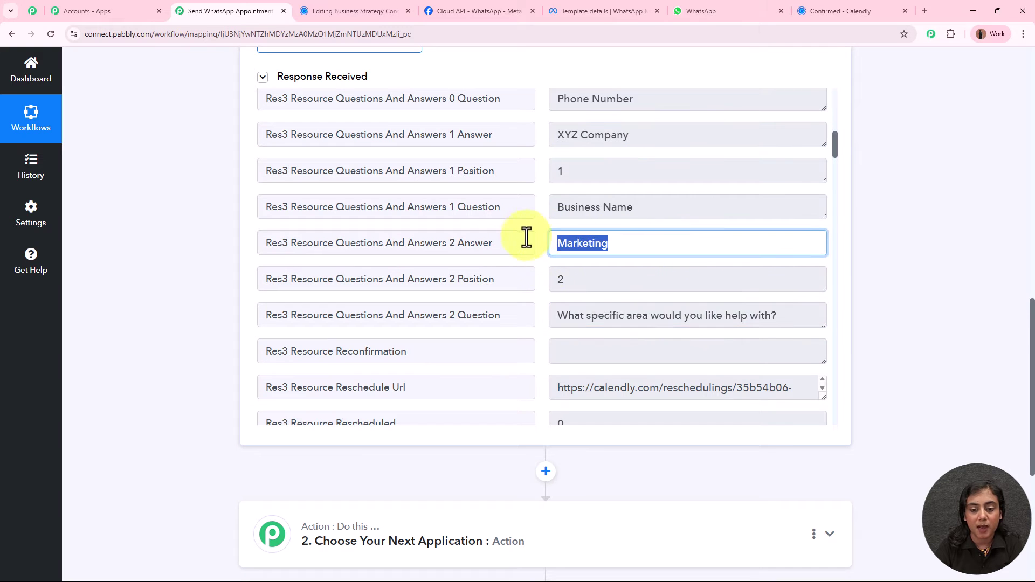
pyautogui.scroll(-10, 541, 289)
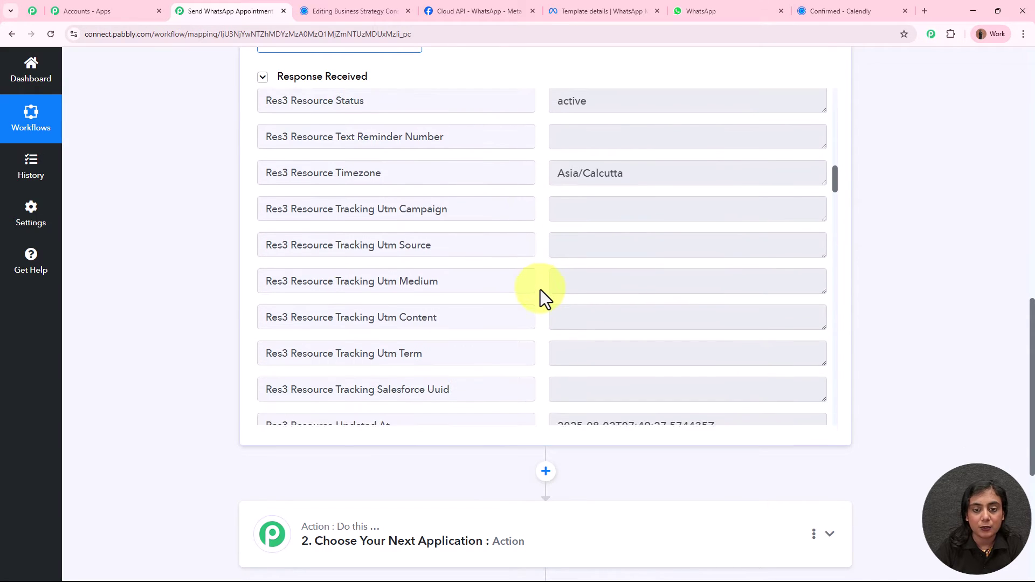
pyautogui.scroll(-10, 540, 289)
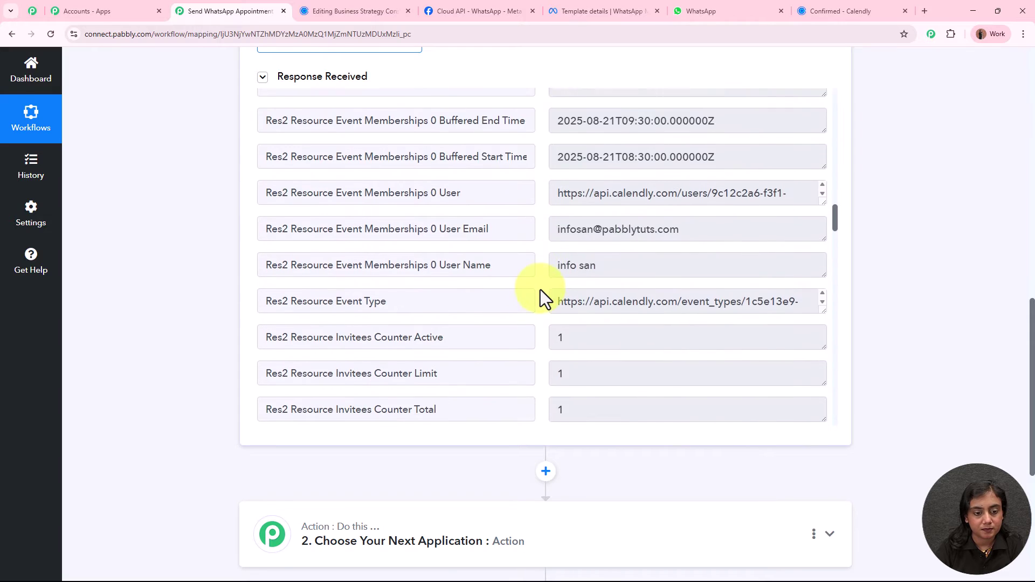
pyautogui.scroll(-10, 540, 289)
pyautogui.moveTo(380, 241); pyautogui.dragTo(565, 246)
pyautogui.click(565, 246)
pyautogui.hotkey('ctrl', 'a')
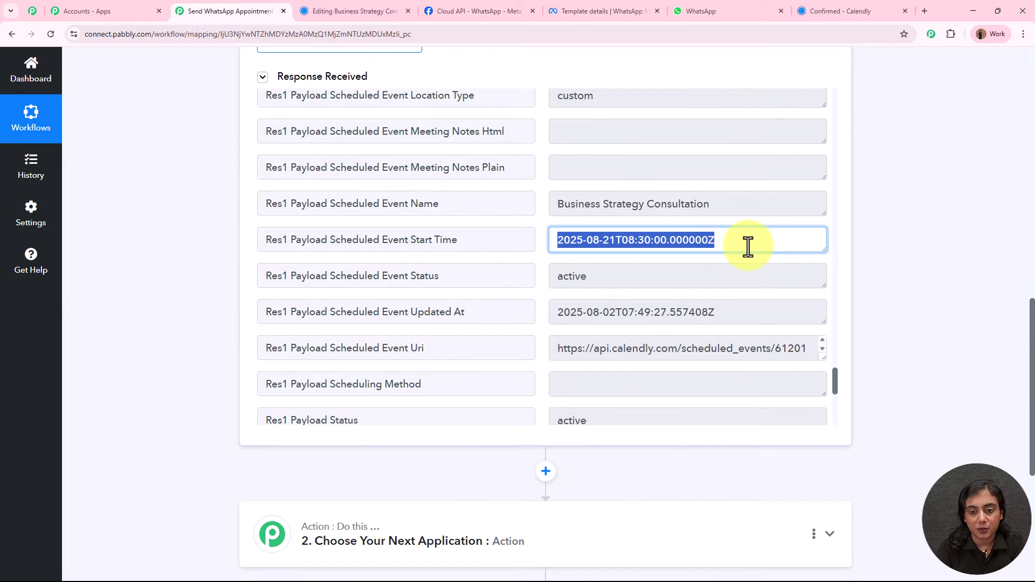
pyautogui.click(919, 283)
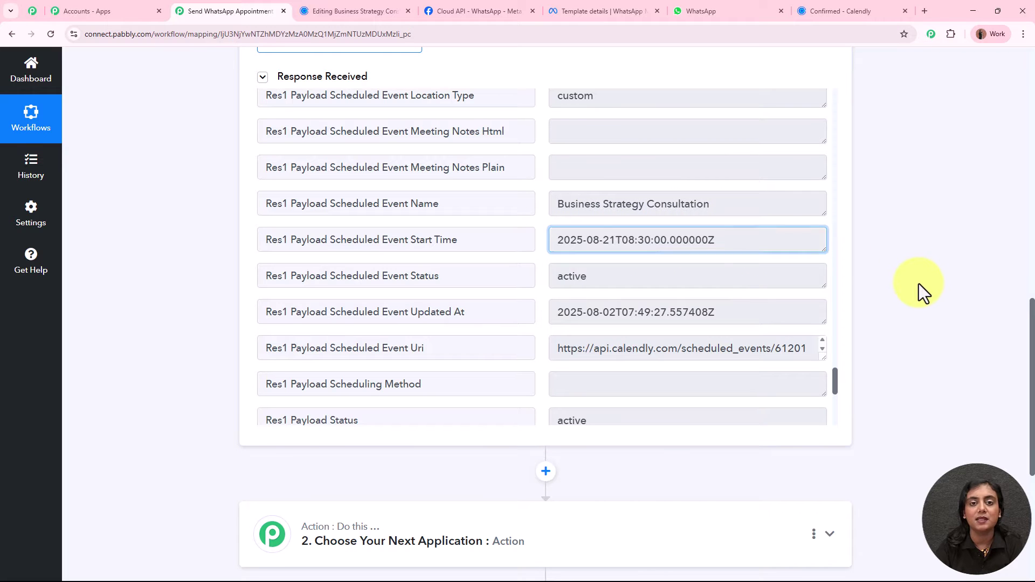
pyautogui.scroll(-3, 779, 270)
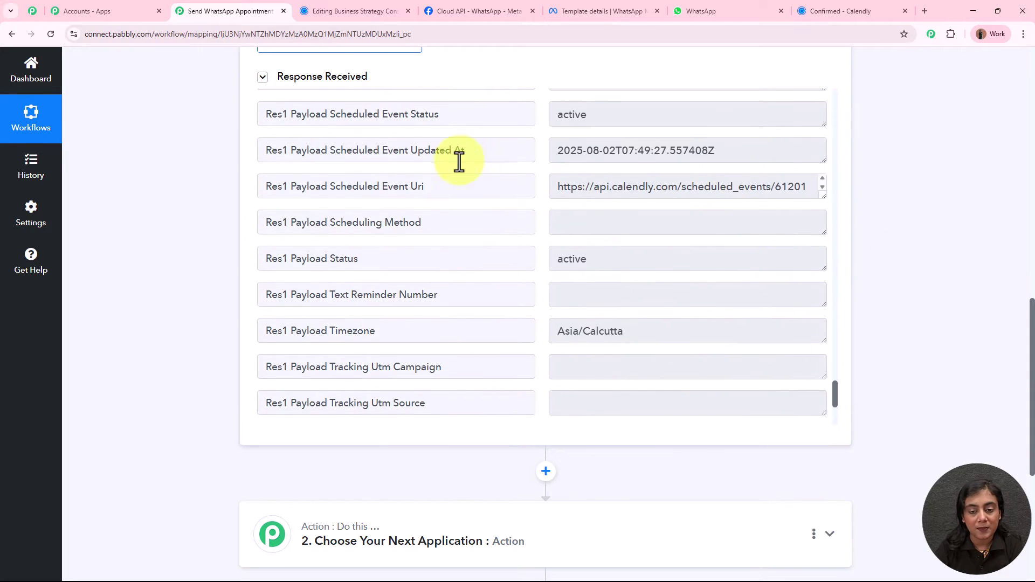
pyautogui.scroll(10, 628, 331)
pyautogui.scroll(10, 654, 280)
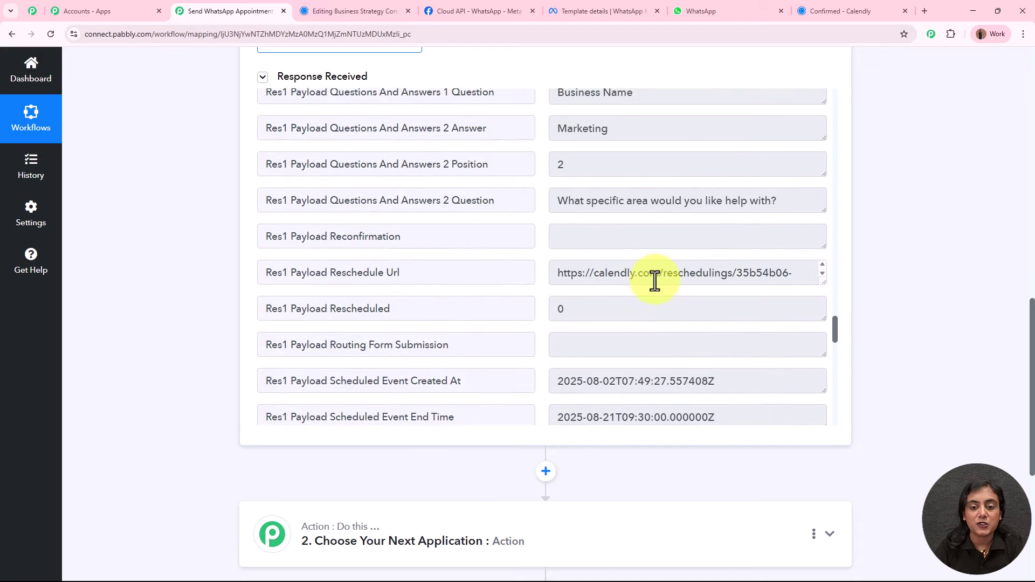
pyautogui.scroll(10, 863, 306)
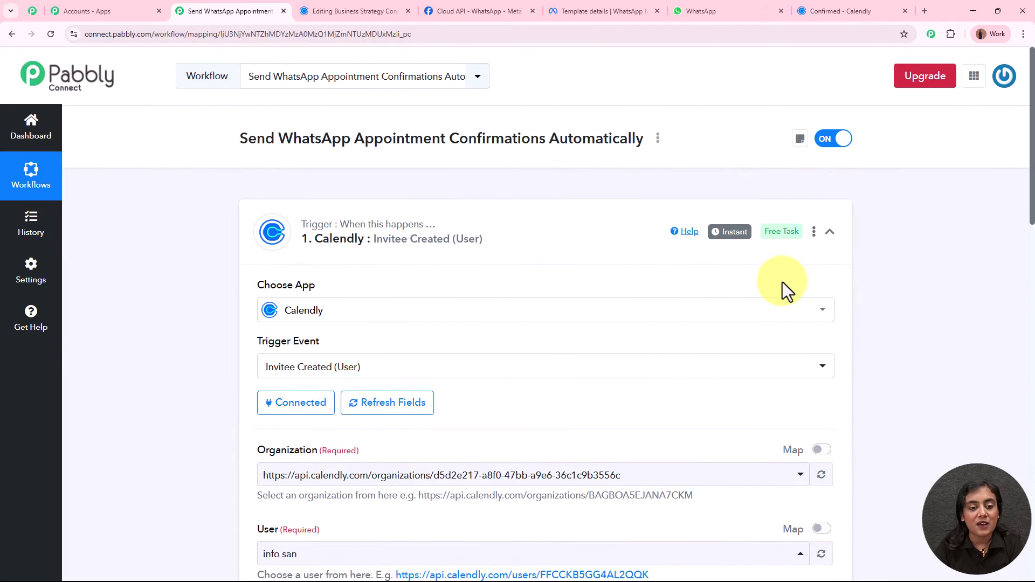
# Collapse the Calendly trigger card and close Calendly's event editor to reach the event types list.
pyautogui.click(543, 249)
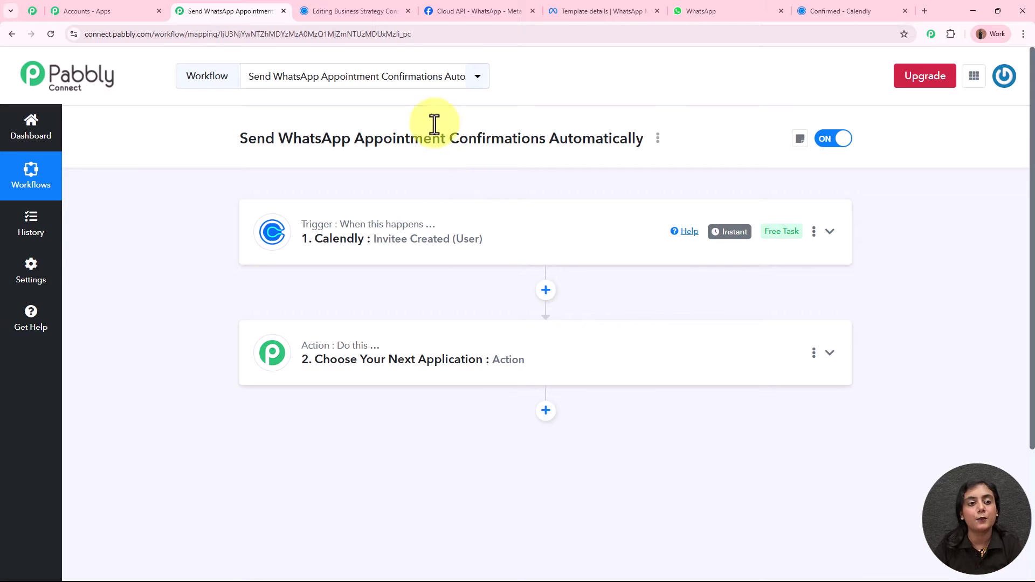
pyautogui.click(323, 4)
pyautogui.click(1007, 70)
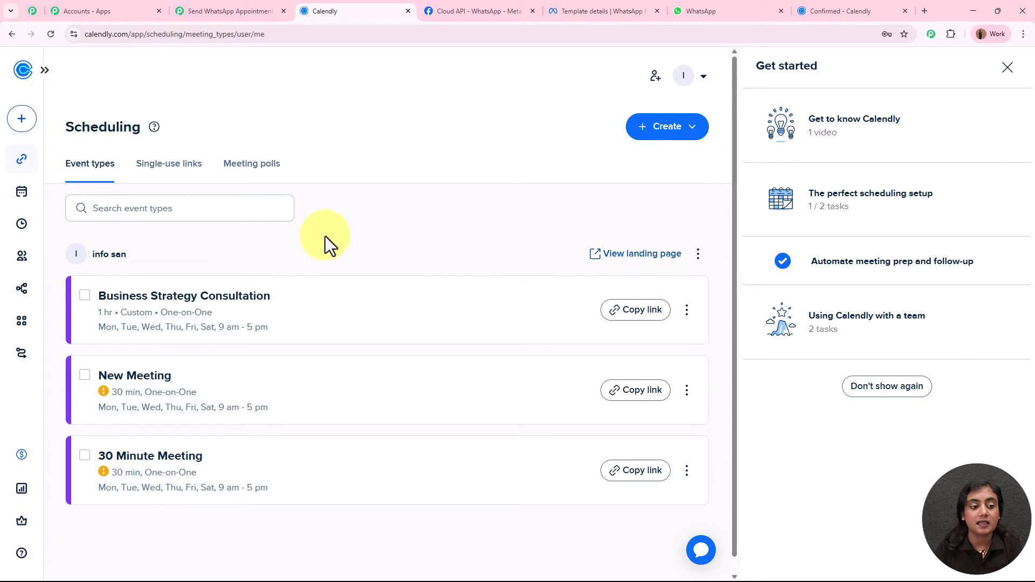
# Open the Business Strategy Consultation event to check its name, then return to the Pabbly workflow.
pyautogui.click(280, 312)
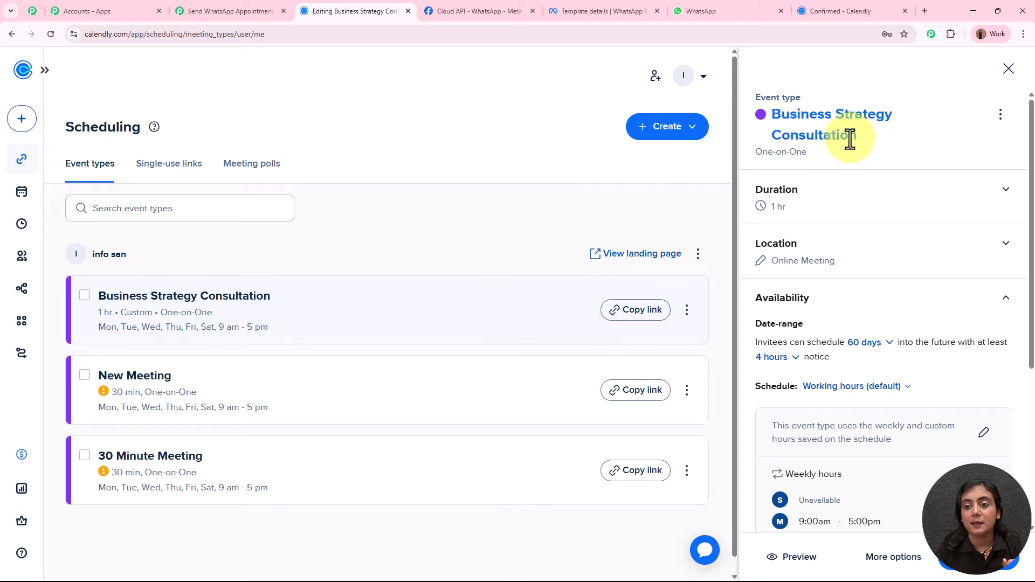
pyautogui.moveTo(775, 121); pyautogui.dragTo(882, 144)
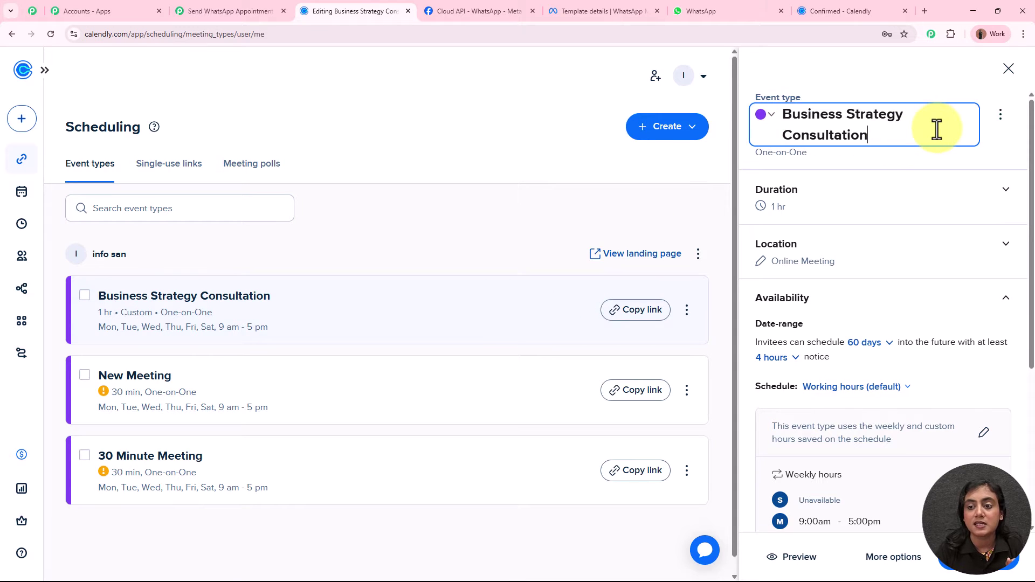
pyautogui.click(925, 154)
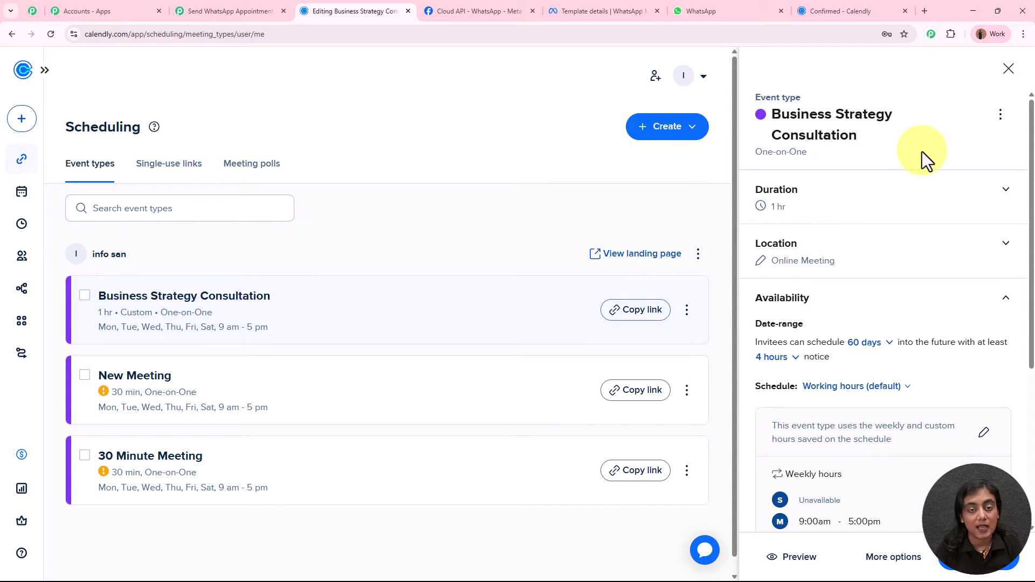
pyautogui.click(194, 11)
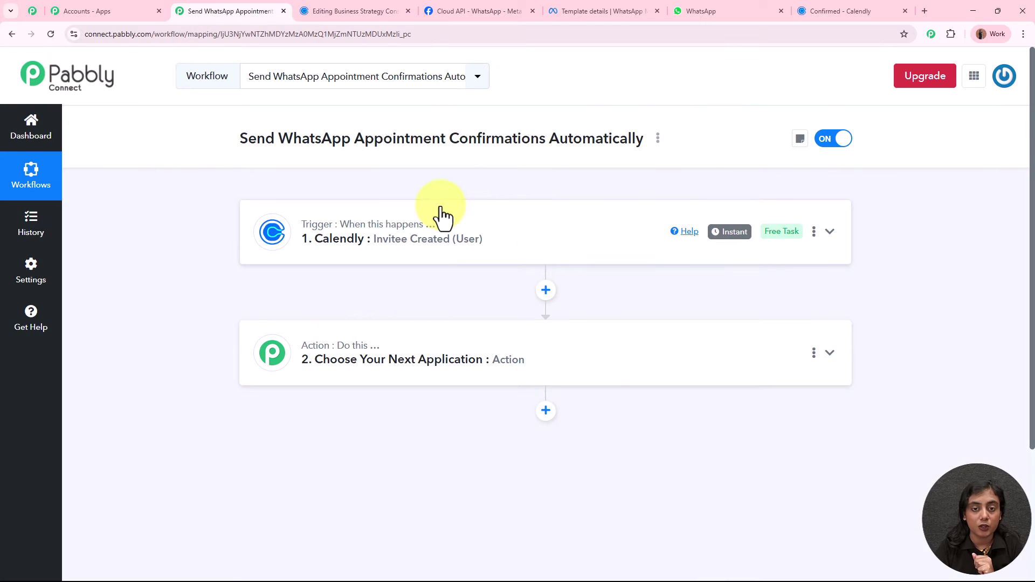
# Make the action step a Filter (Pabbly) step with the Filter Values event, and connect it.
pyautogui.click(612, 364)
pyautogui.scroll(-3, 612, 365)
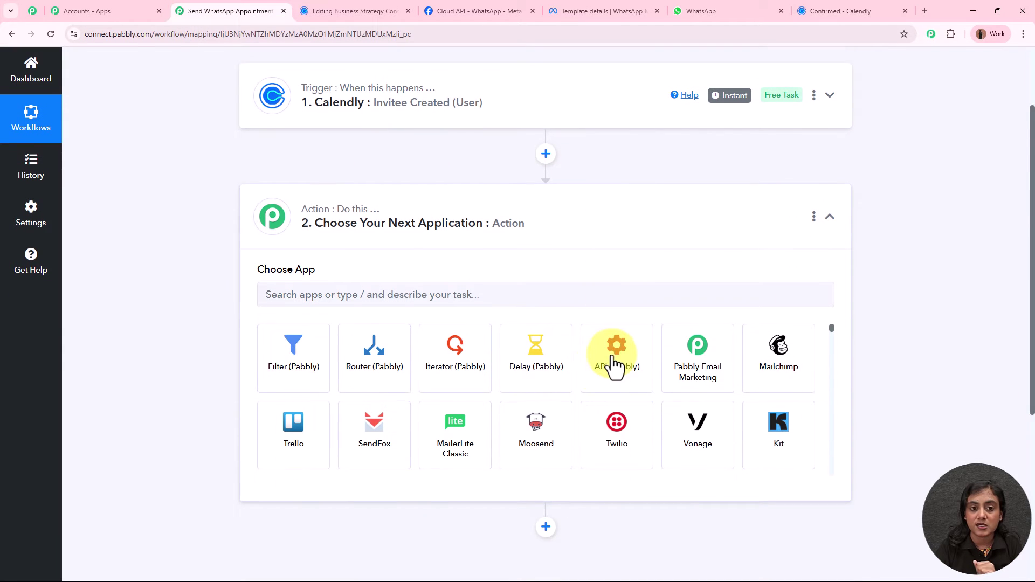
pyautogui.click(264, 331)
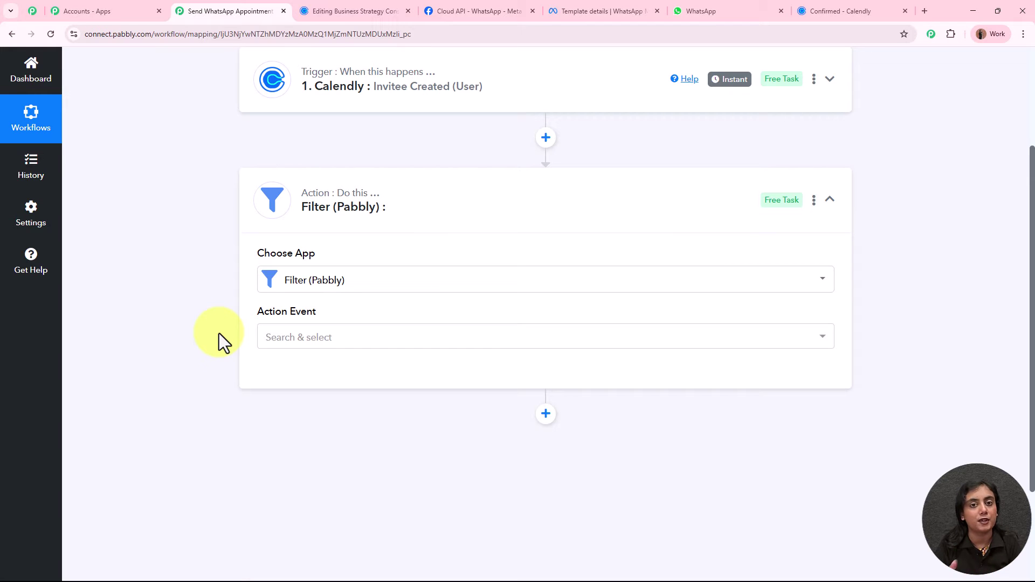
pyautogui.click(300, 338)
pyautogui.click(310, 399)
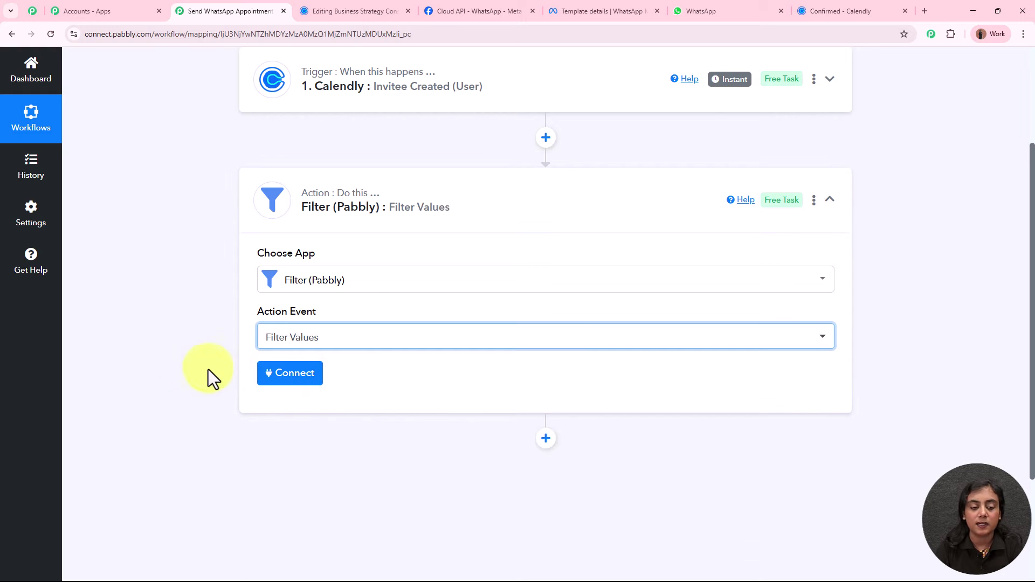
pyautogui.click(279, 378)
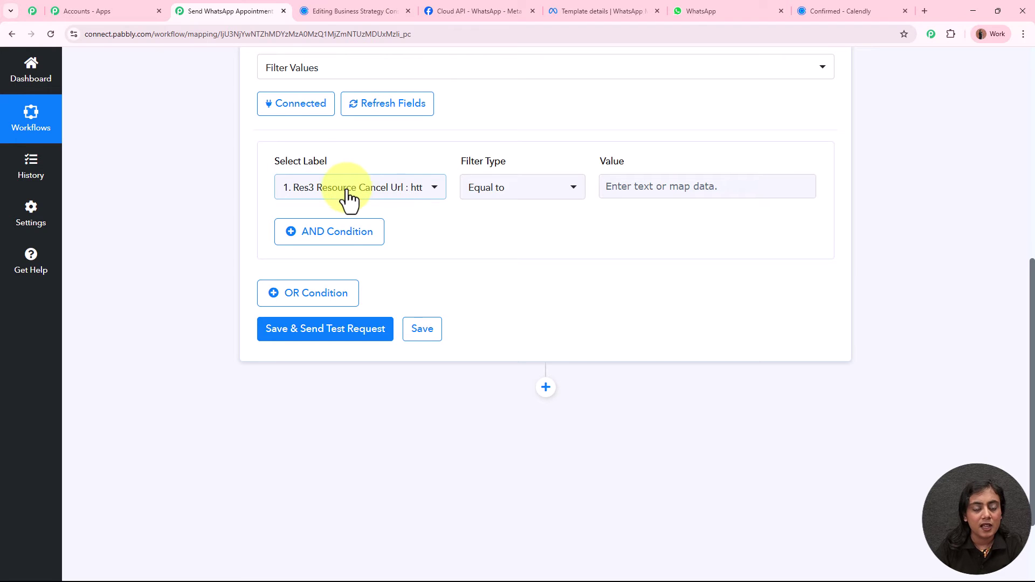
# Choose the Calendly trigger's scheduled event name as the field to filter on.
pyautogui.scroll(8, 346, 188)
pyautogui.scroll(-4, 270, 270)
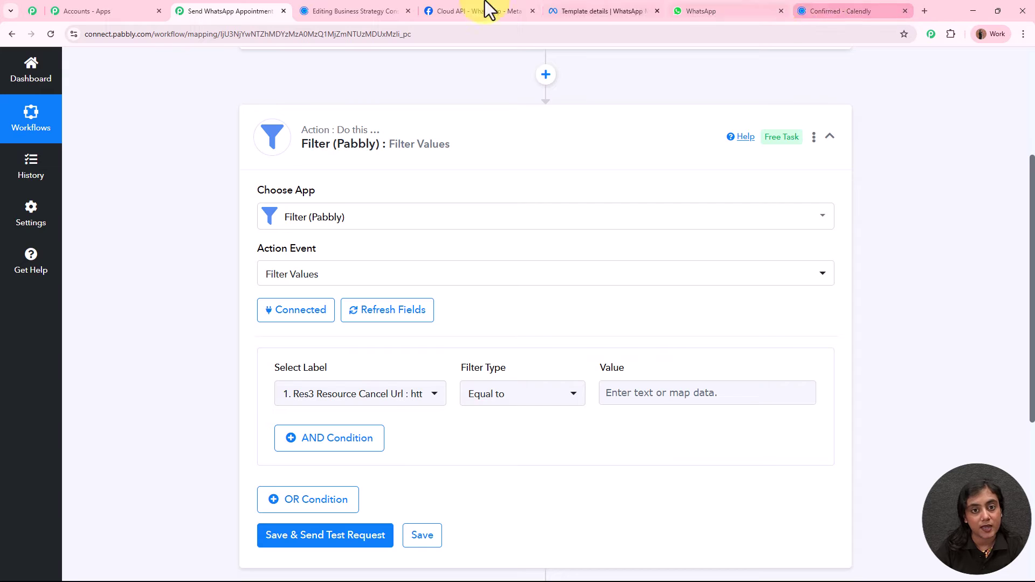
pyautogui.click(347, 7)
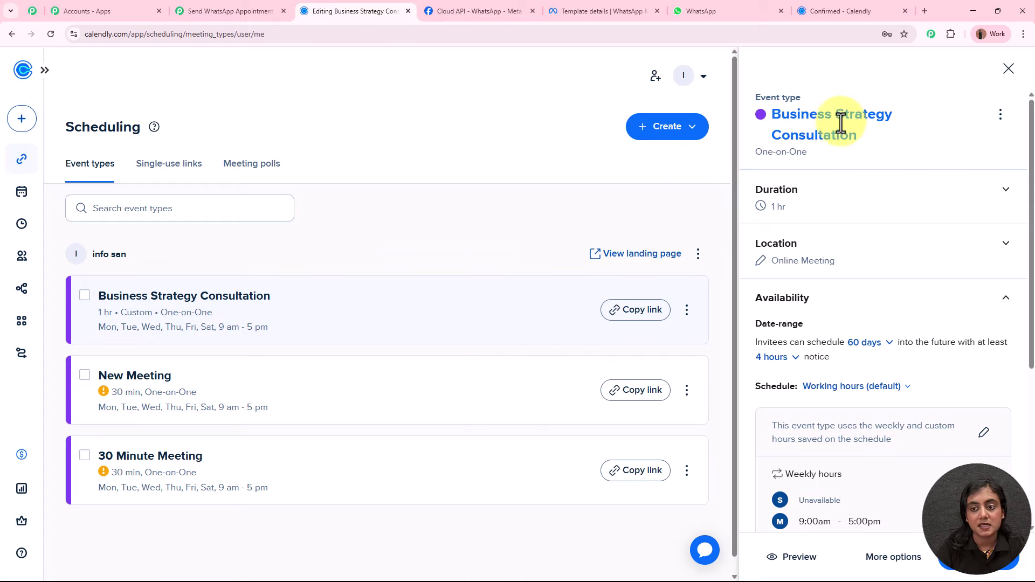
pyautogui.click(253, 9)
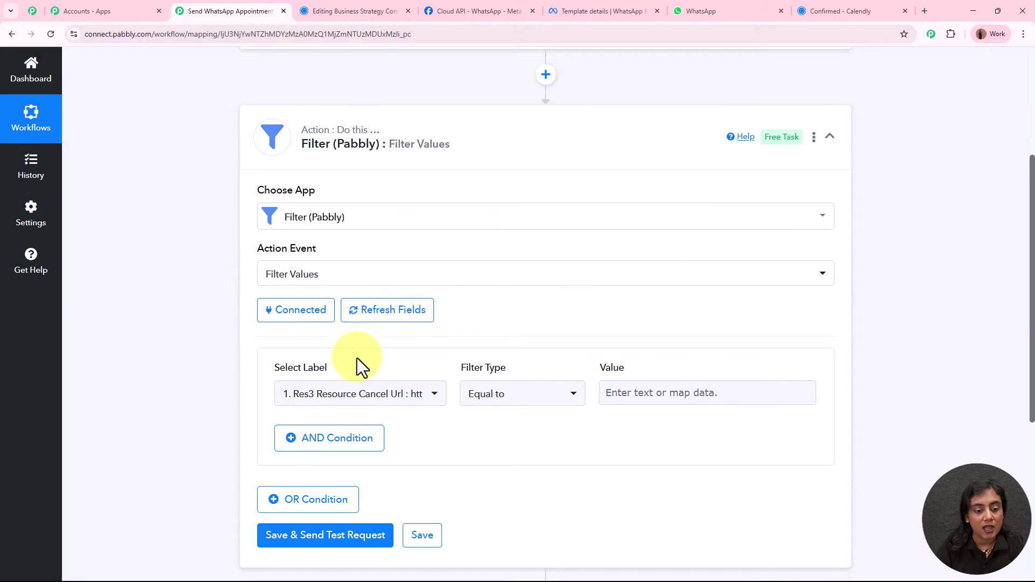
pyautogui.click(360, 396)
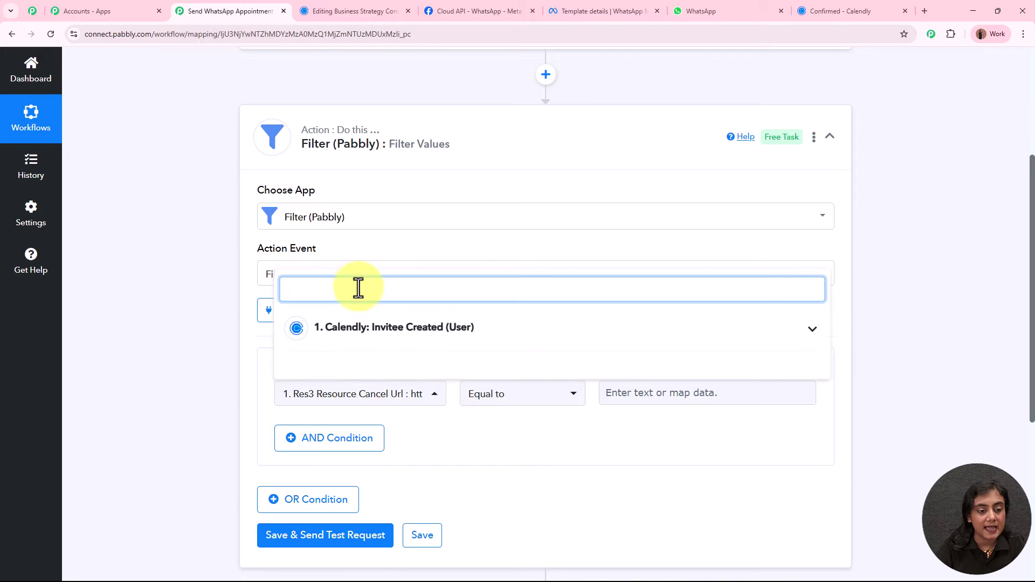
pyautogui.write('name')
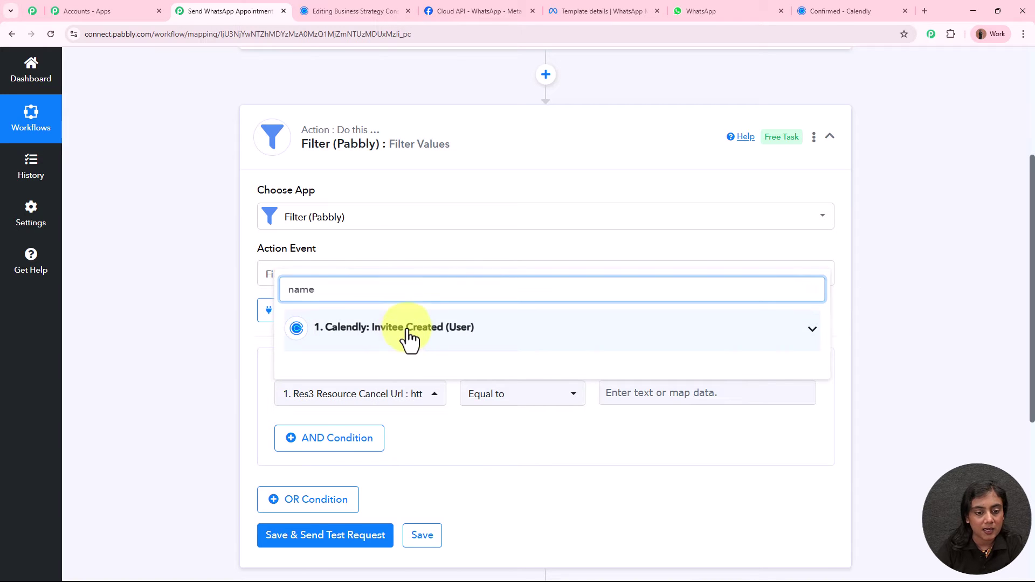
pyautogui.click(408, 337)
pyautogui.scroll(-2, 453, 526)
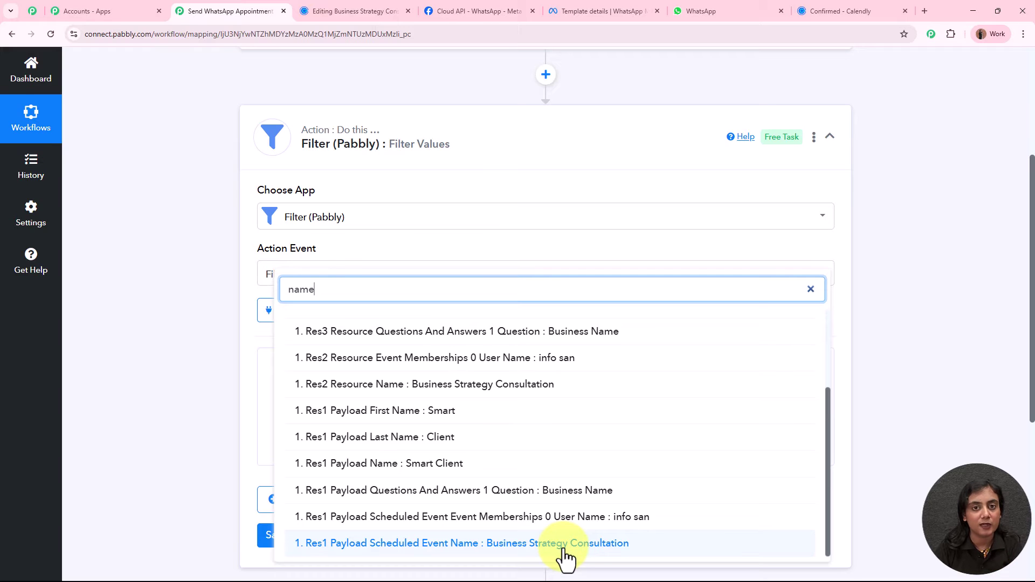
pyautogui.click(563, 545)
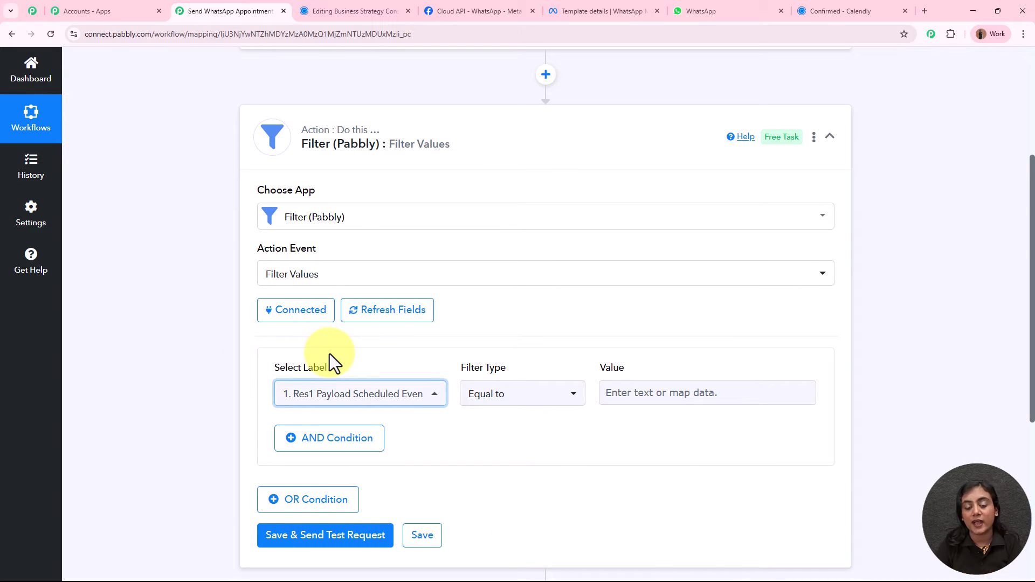
# Set the filter's value to Business Strategy Consultation, copied from Calendly's event name.
pyautogui.click(355, 10)
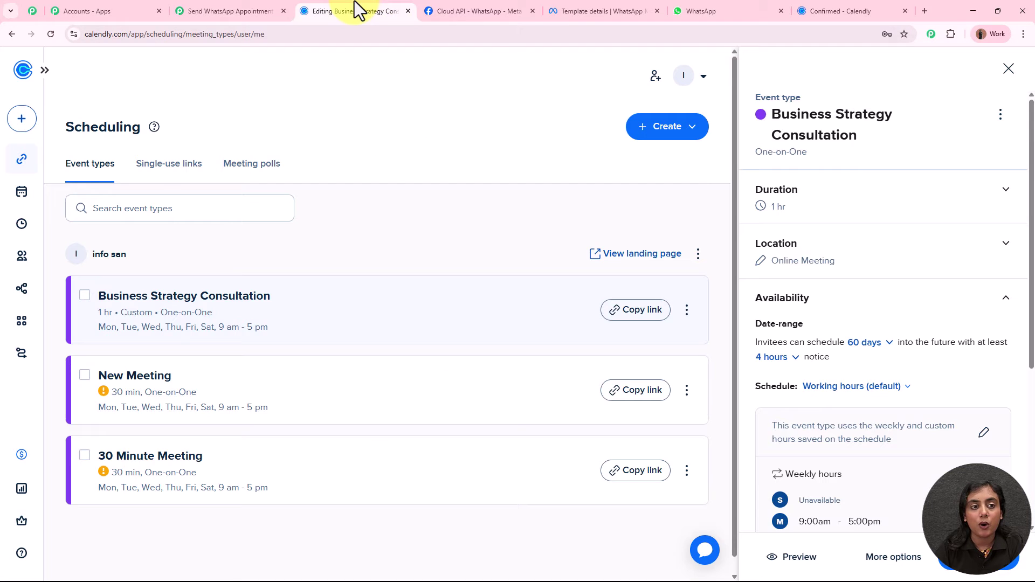
pyautogui.click(788, 122)
pyautogui.hotkey('ctrl', 'a')
pyautogui.hotkey('ctrl', 'c')
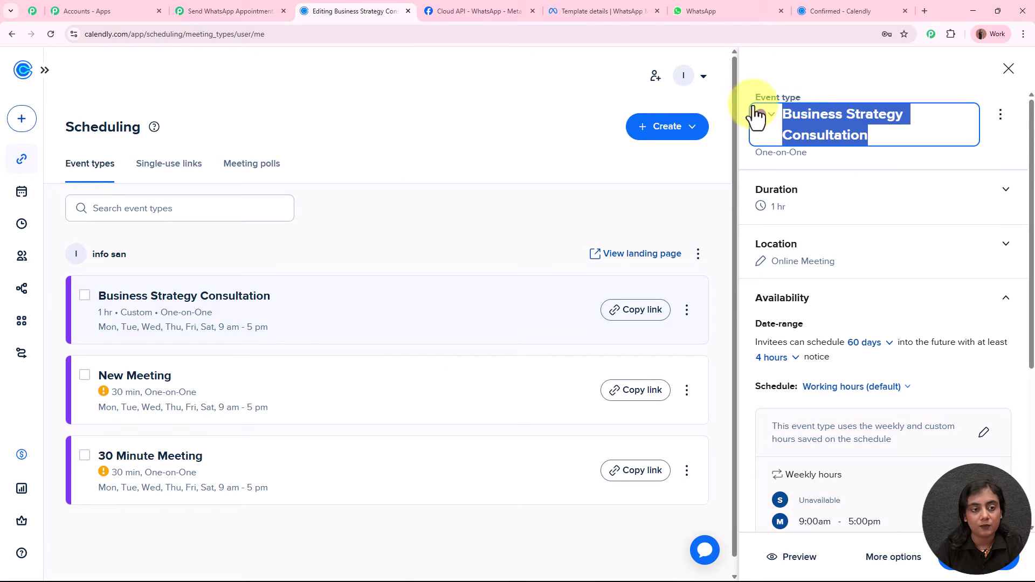
pyautogui.click(226, 11)
pyautogui.click(647, 391)
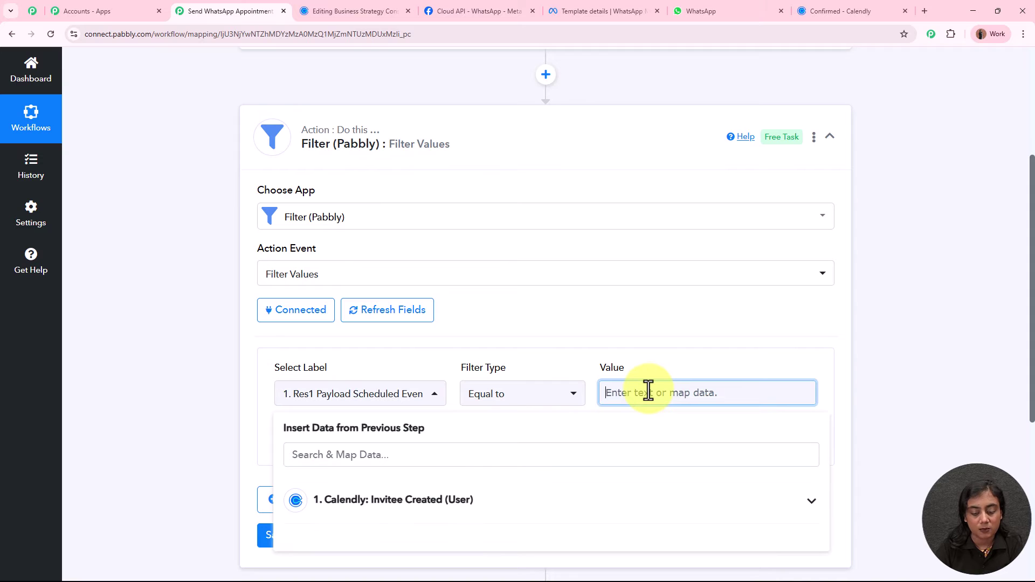
pyautogui.hotkey('ctrl', 'v')
pyautogui.click(978, 384)
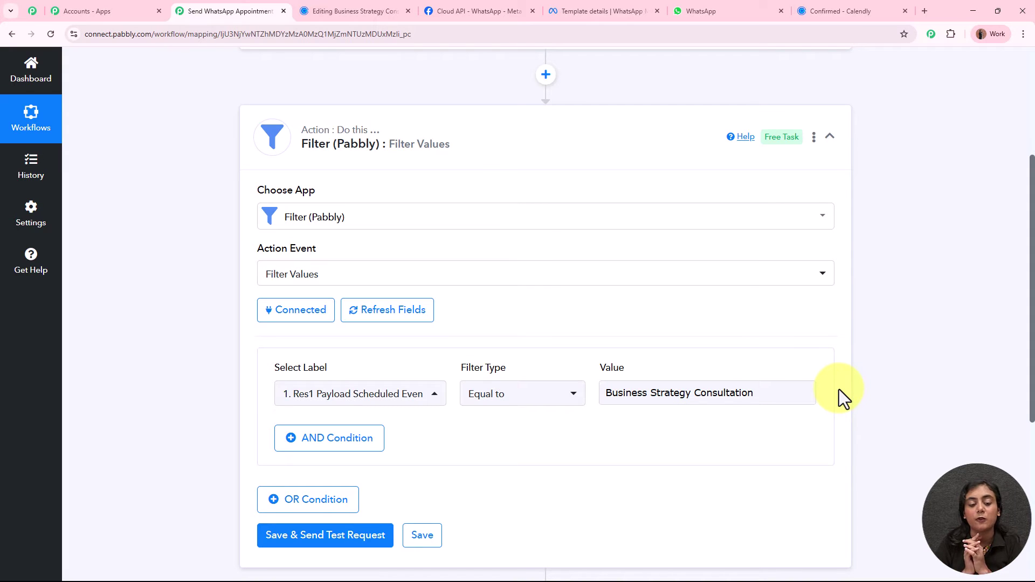
# Save and test the filter, confirming the success status and 'Condition is true'.
pyautogui.scroll(-4, 840, 389)
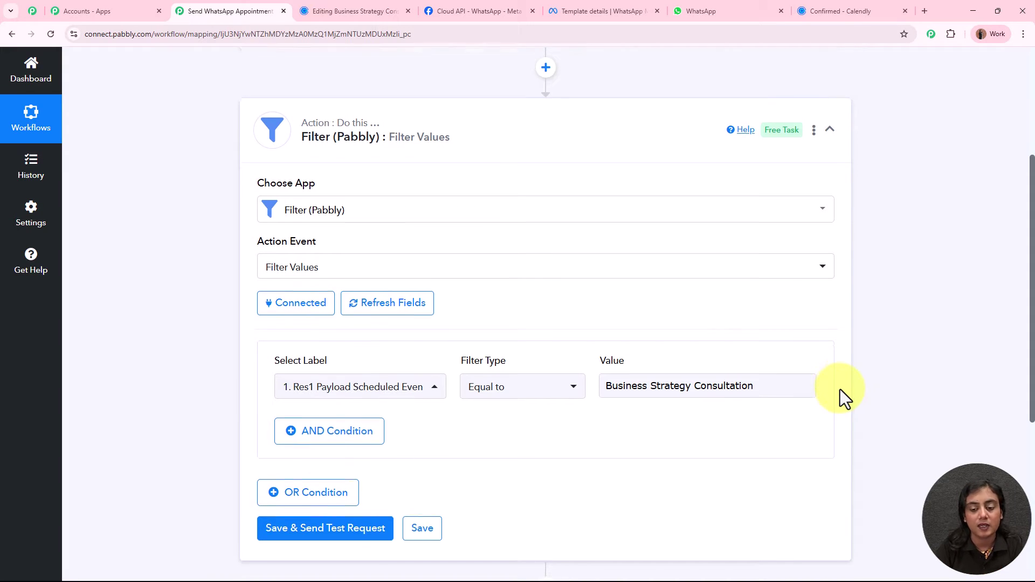
pyautogui.click(326, 327)
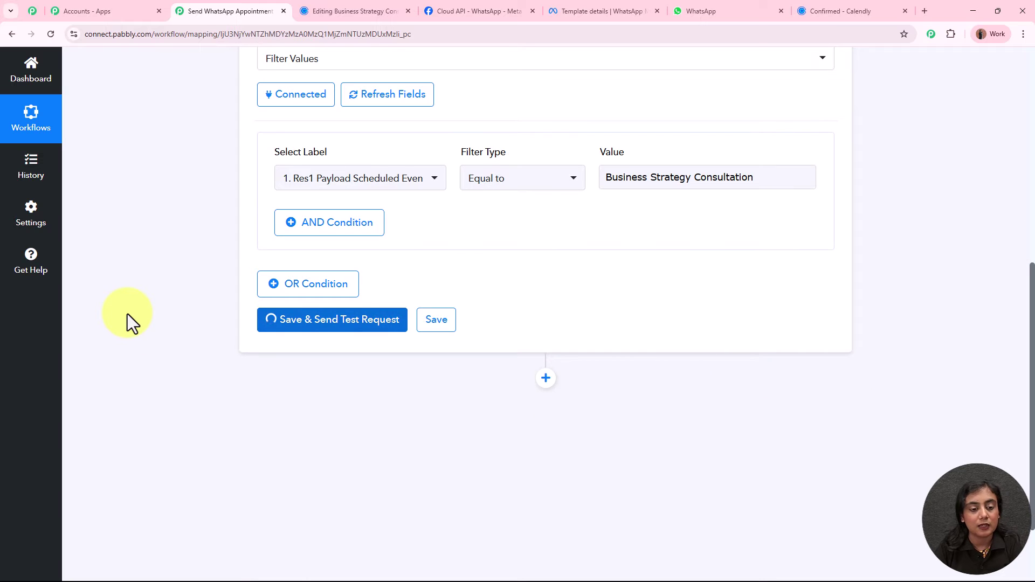
pyautogui.scroll(-2, 127, 314)
pyautogui.moveTo(619, 270); pyautogui.dragTo(538, 261)
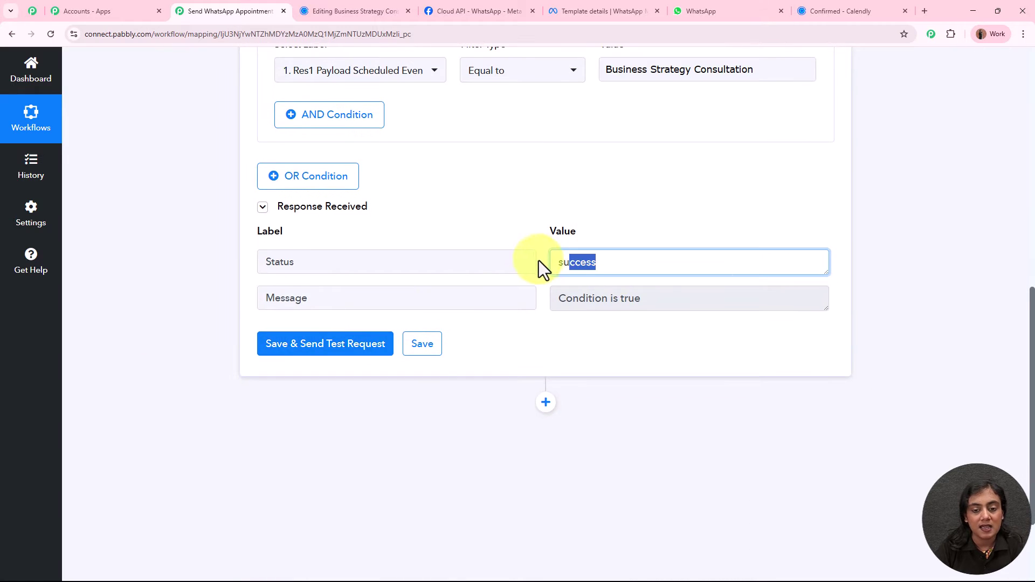
pyautogui.moveTo(688, 301); pyautogui.dragTo(507, 303)
pyautogui.click(921, 315)
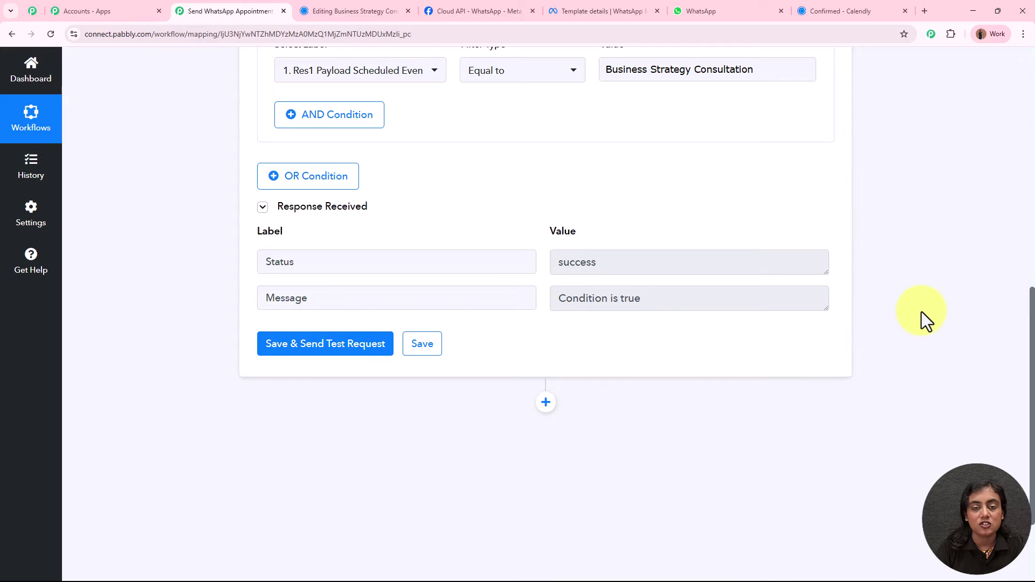
pyautogui.scroll(10, 921, 315)
# Collapse the Filter, add a WhatsApp Cloud API step after it, and view the WhatsApp Web chat.
pyautogui.click(537, 342)
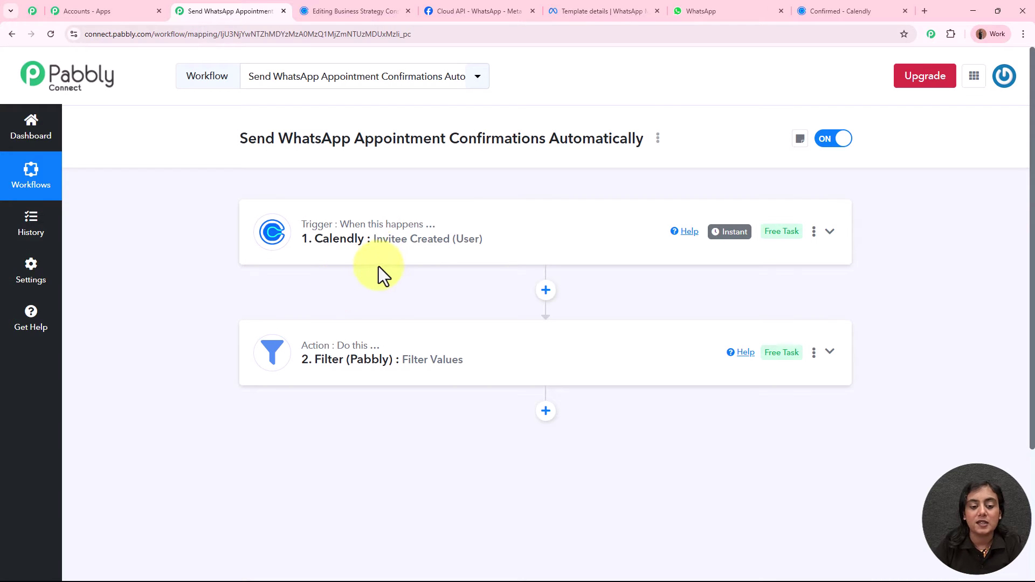
pyautogui.scroll(-2, 379, 266)
pyautogui.click(547, 305)
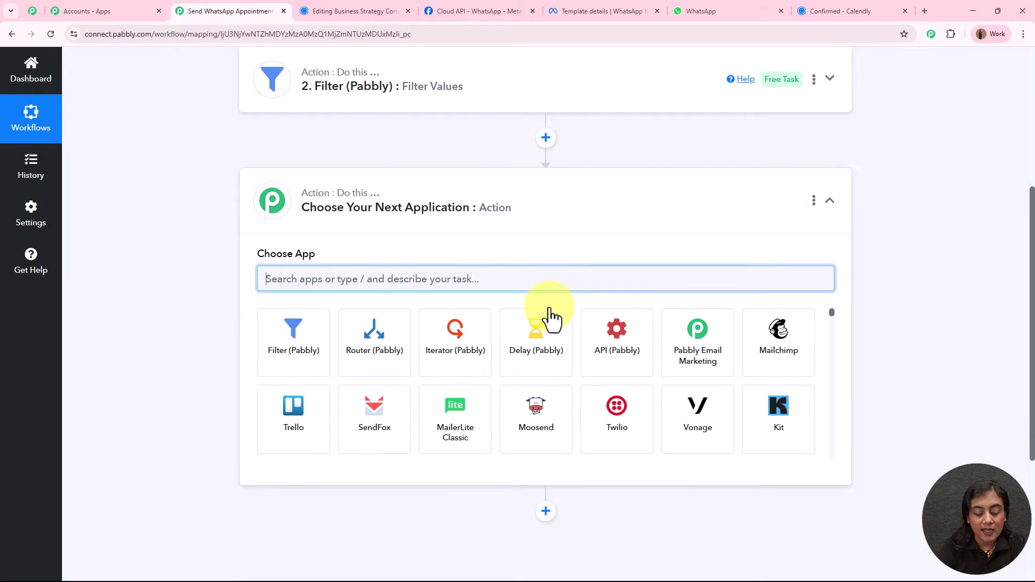
pyautogui.write('WhatsApp')
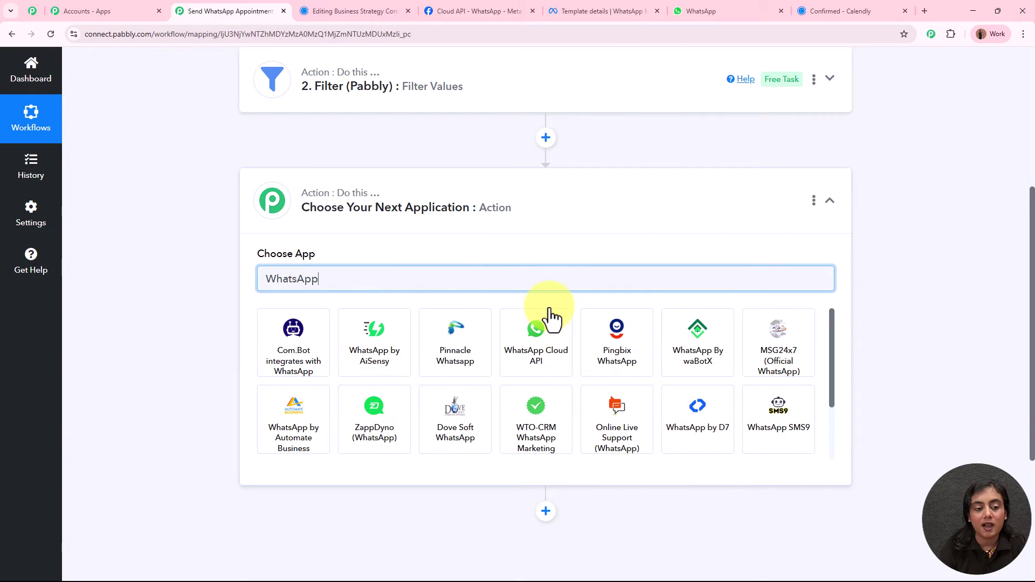
pyautogui.click(546, 337)
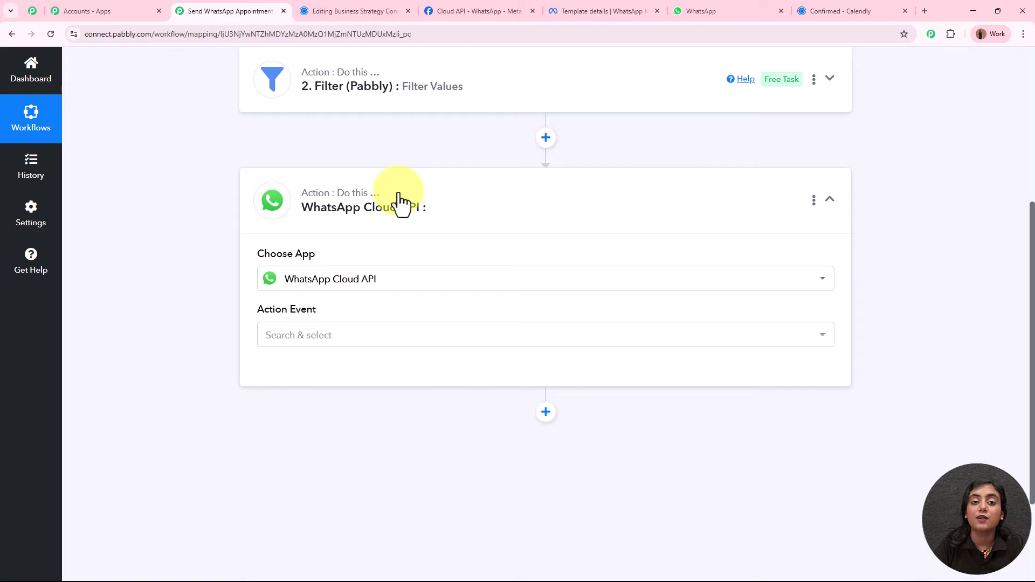
pyautogui.click(754, 10)
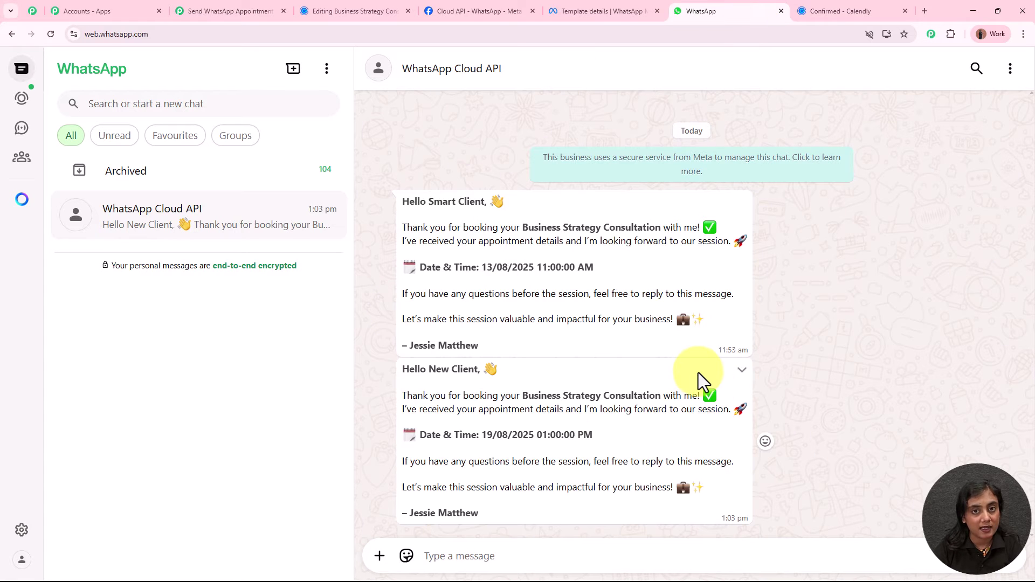
# Switch to the appointment_confirmation_message template's insights page in WhatsApp Manager.
pyautogui.click(569, 16)
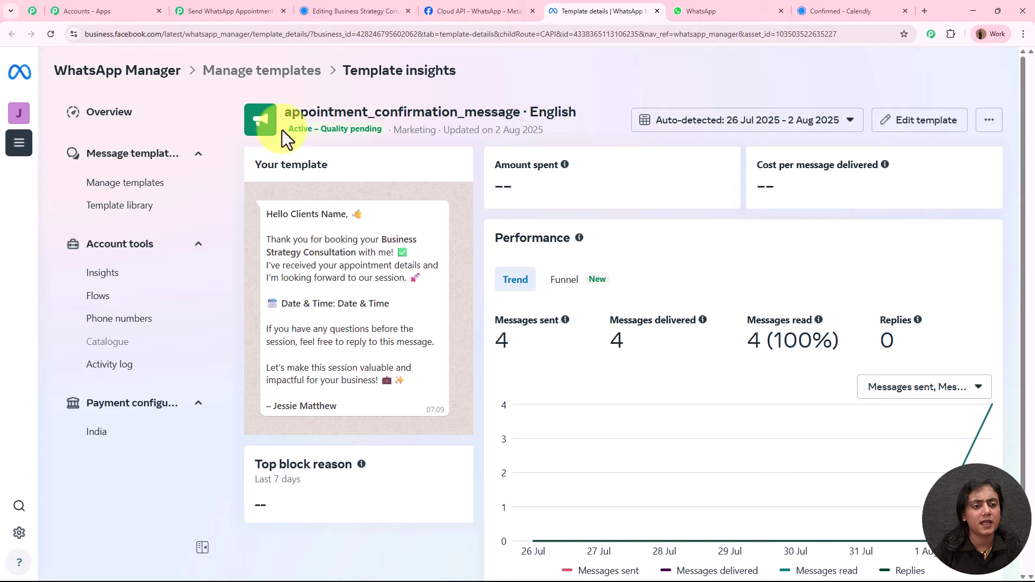
# Review the appointment_confirmation_message template name and the client-name placeholder in its preview.
pyautogui.moveTo(288, 110); pyautogui.dragTo(508, 117)
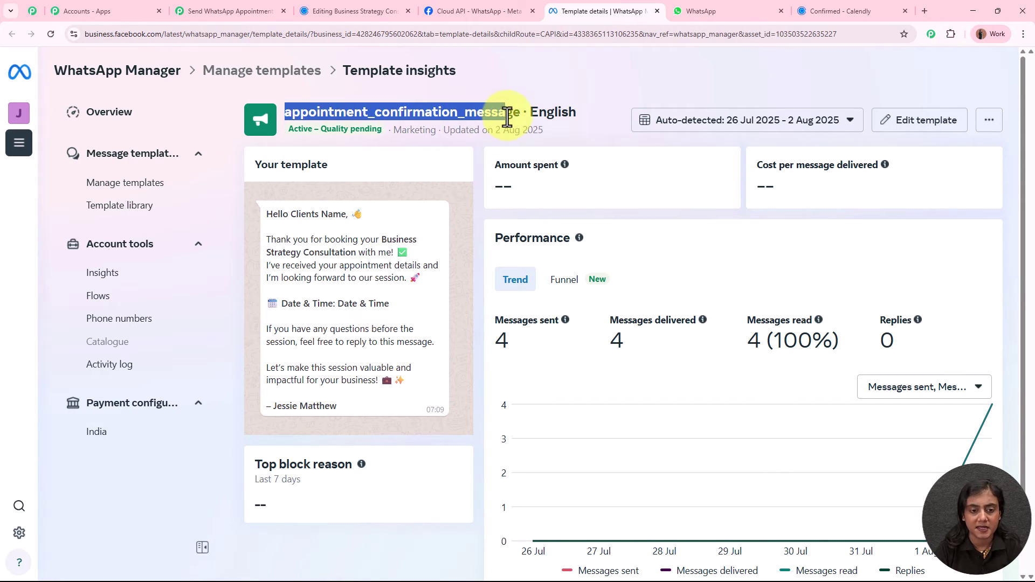
pyautogui.click(437, 175)
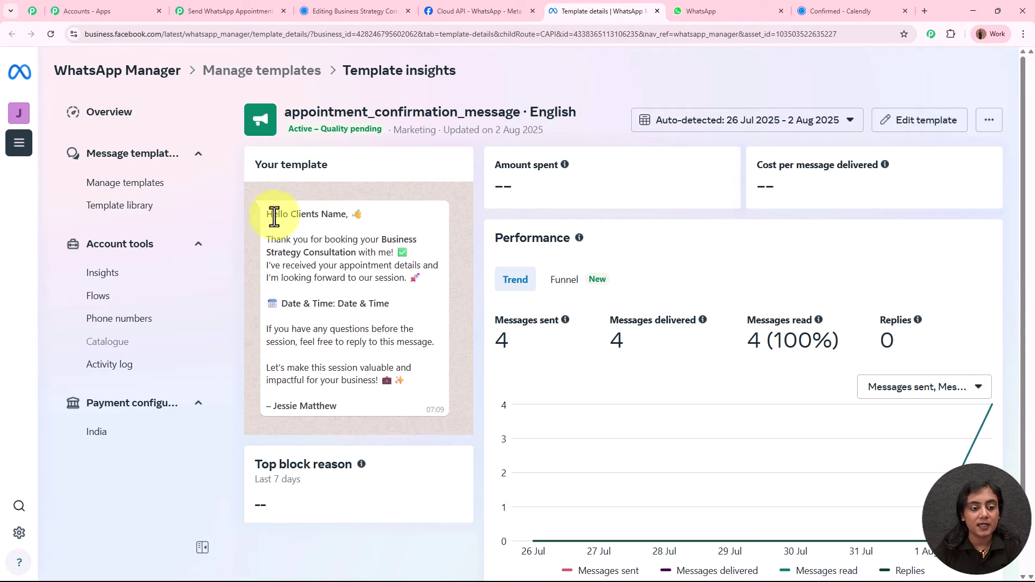
pyautogui.moveTo(299, 215); pyautogui.dragTo(341, 215)
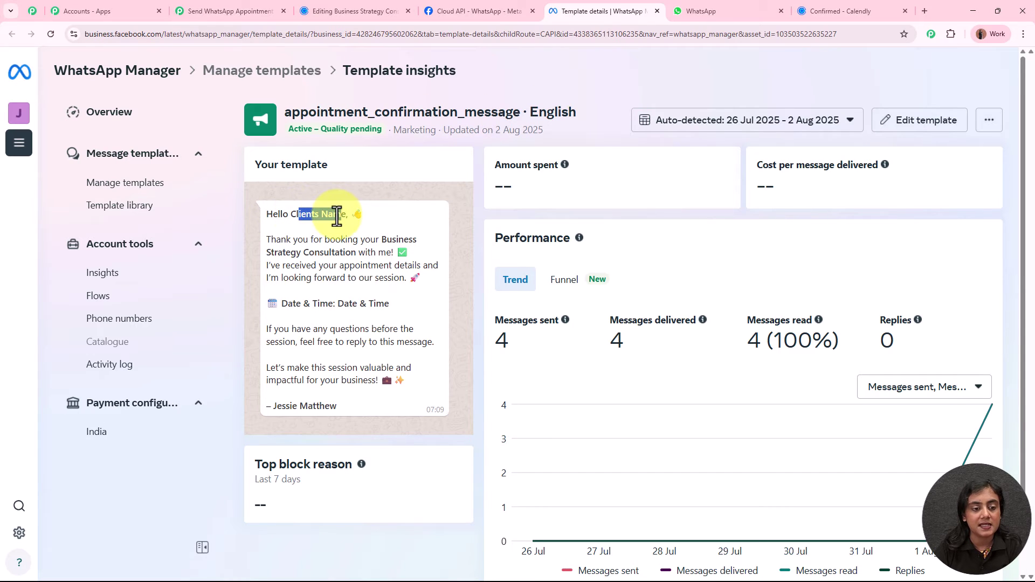
# Inspect the template's body variables {{1}} and {{2}} and the message preview without editing, then return to Pabbly.
pyautogui.click(899, 127)
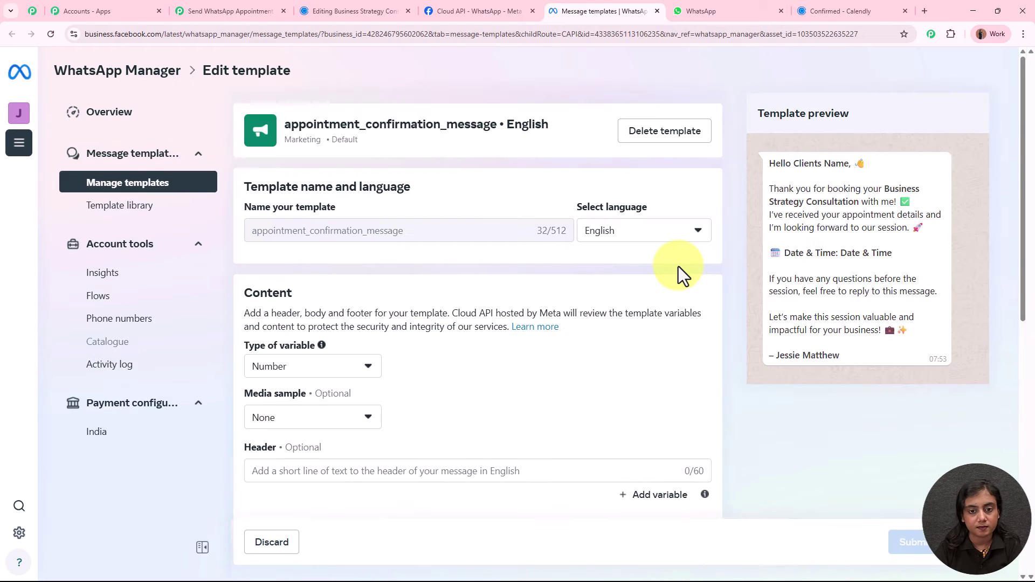
pyautogui.scroll(-3, 577, 294)
pyautogui.scroll(-3, 578, 290)
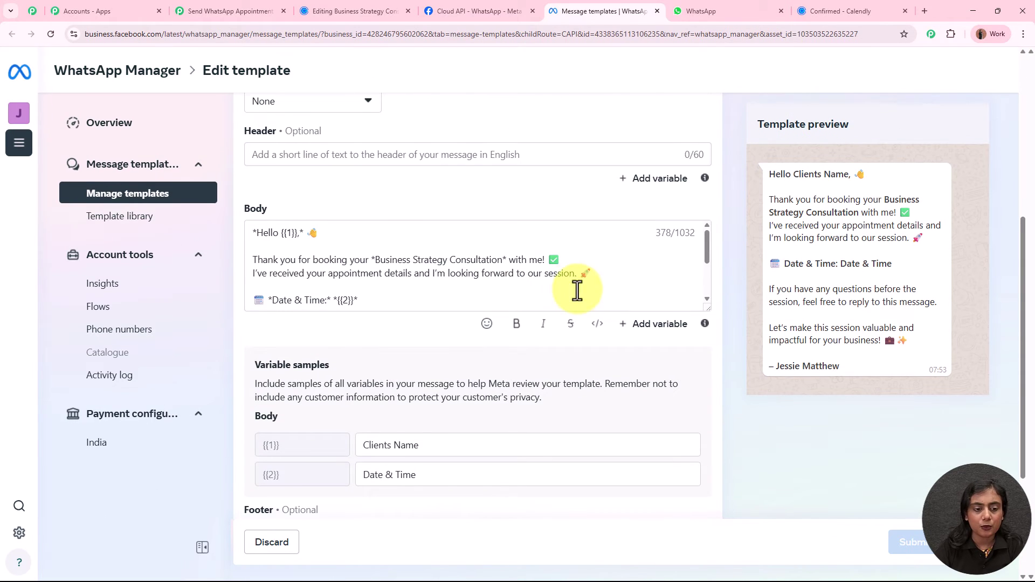
pyautogui.click(281, 232)
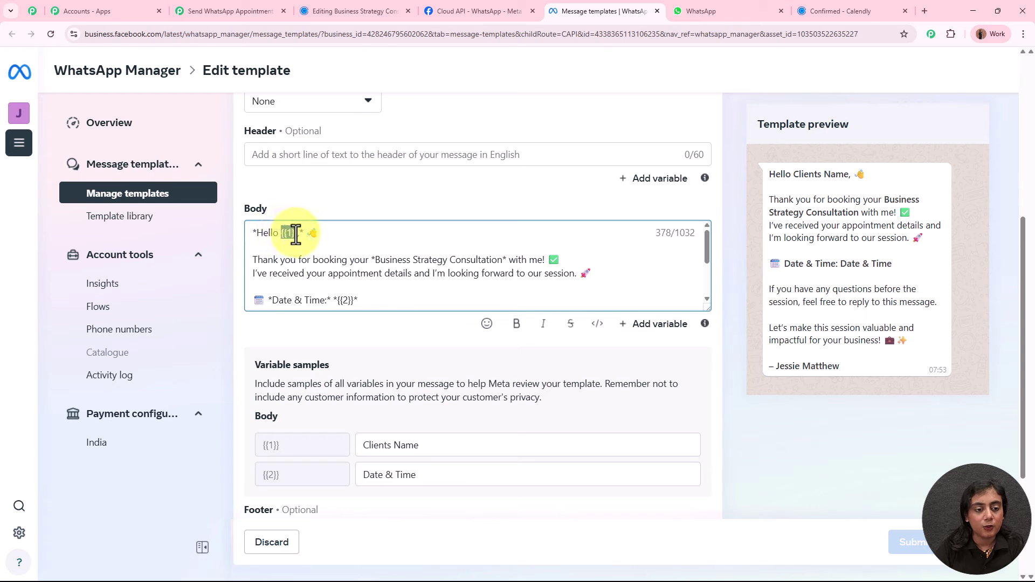
pyautogui.moveTo(297, 233); pyautogui.dragTo(283, 235)
pyautogui.click(284, 234)
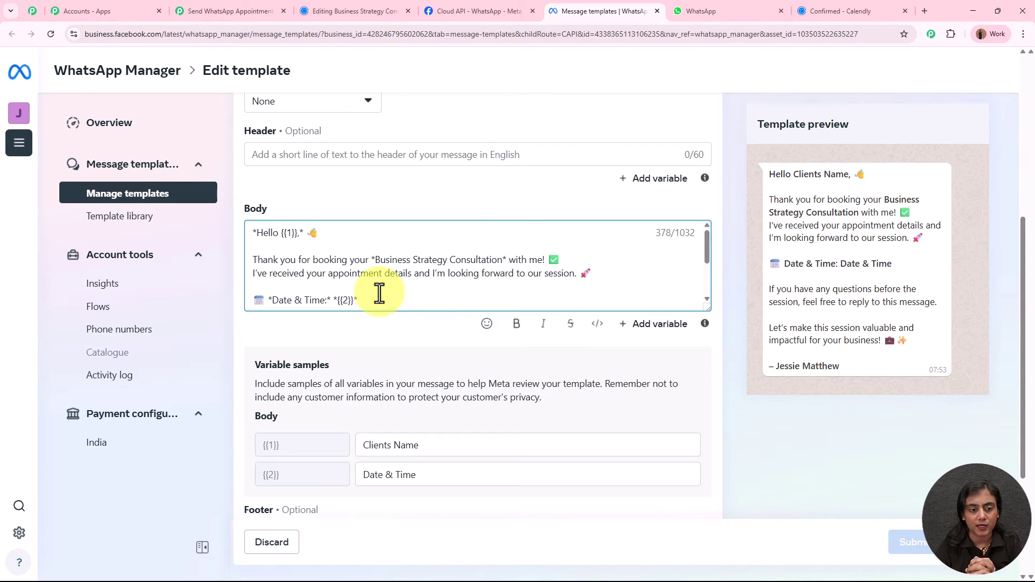
pyautogui.scroll(-3, 392, 284)
pyautogui.scroll(3, 392, 284)
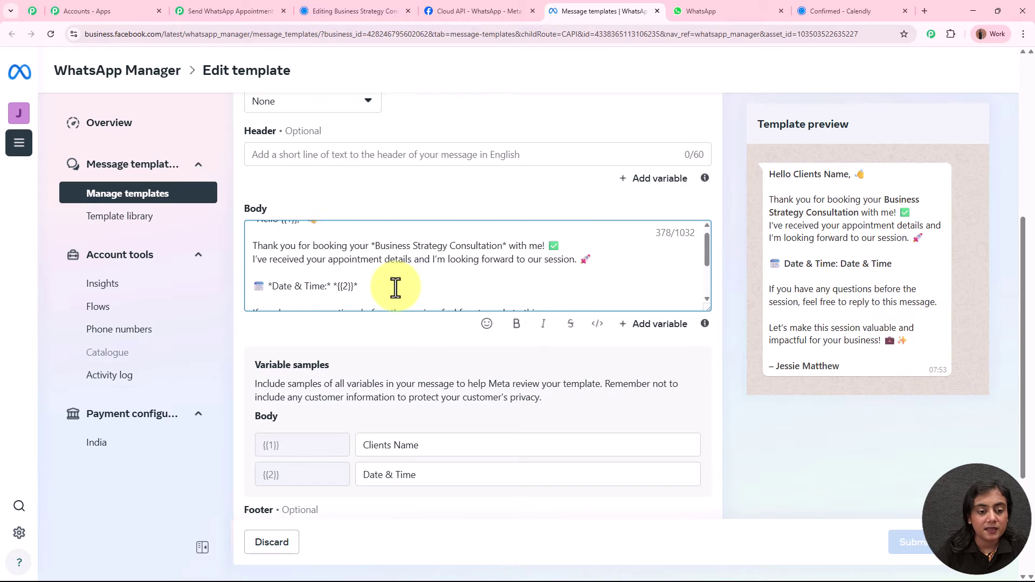
pyautogui.moveTo(771, 178); pyautogui.dragTo(853, 366)
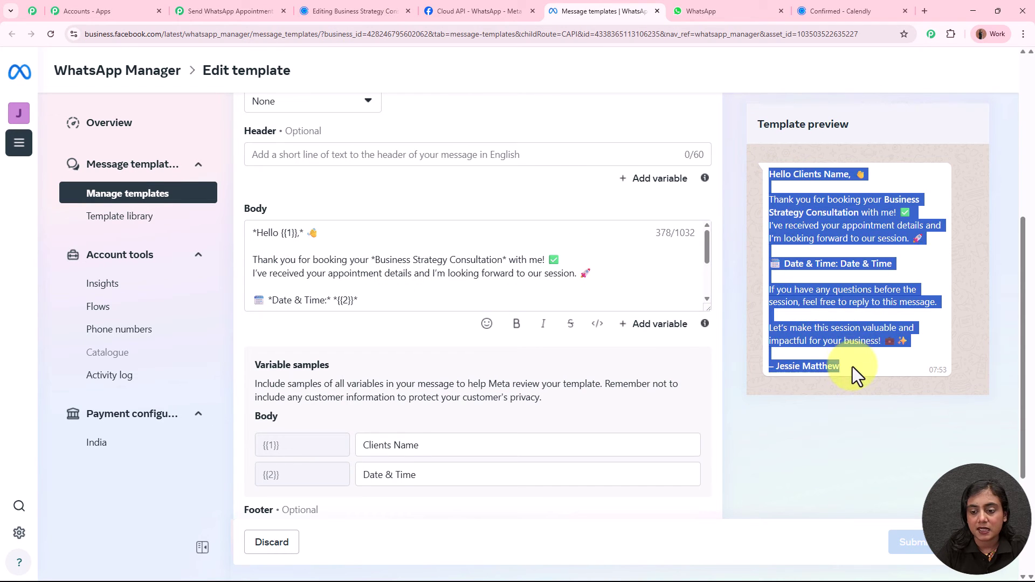
pyautogui.click(835, 237)
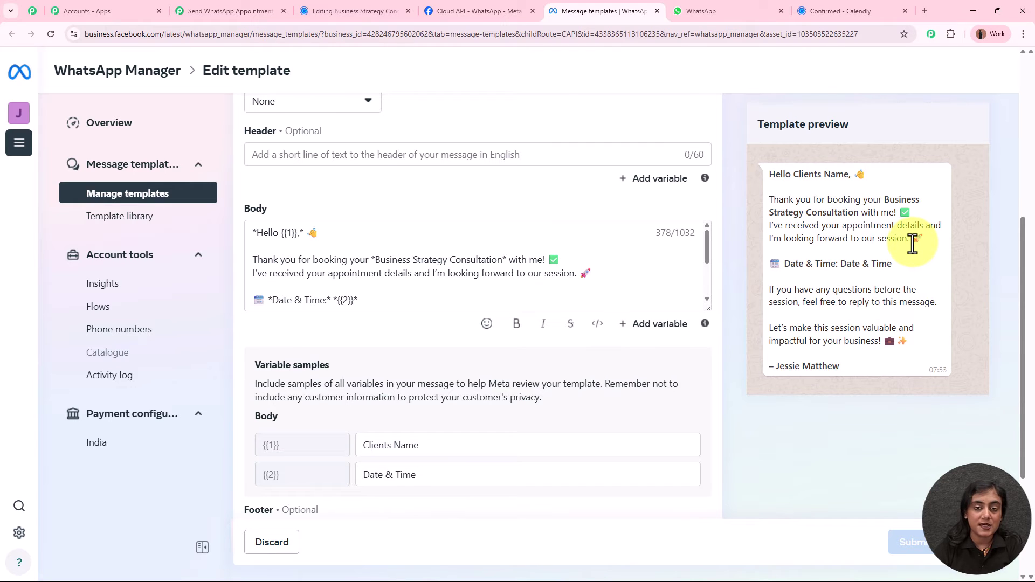
pyautogui.click(230, 11)
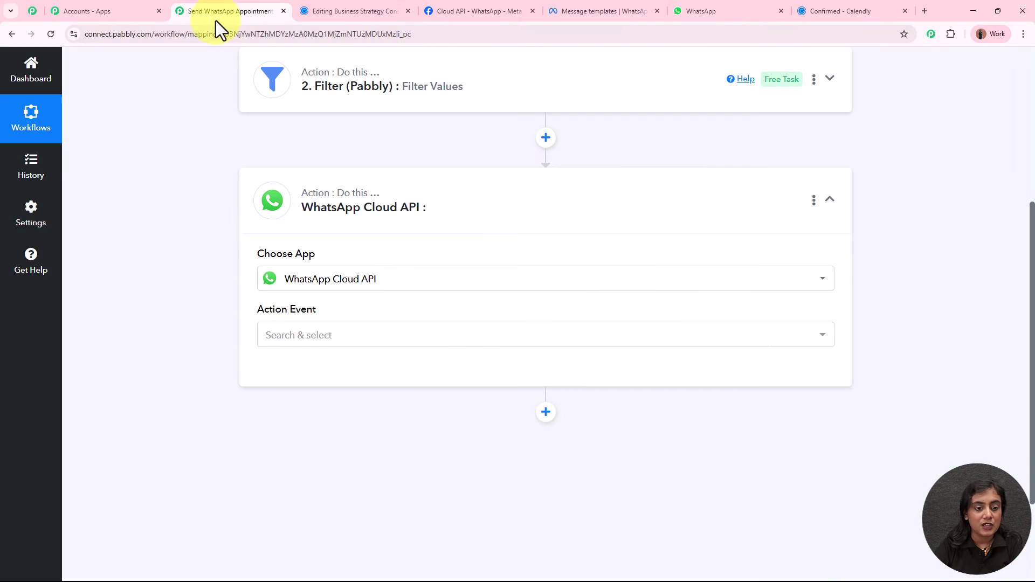
# Set the WhatsApp action event to Send Template Message (New) and add a new connection, then go to Meta's API Setup page.
pyautogui.click(357, 342)
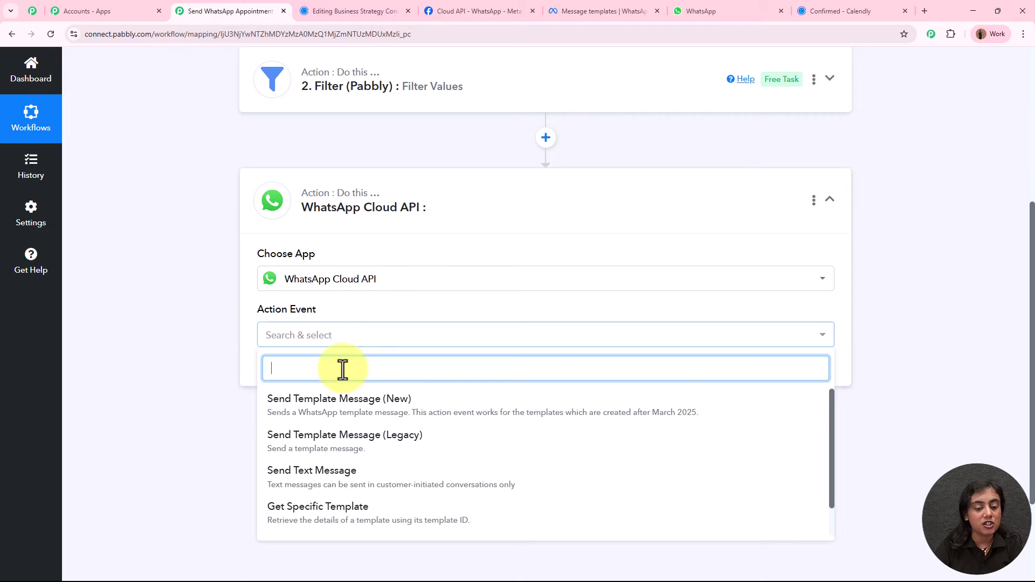
pyautogui.click(330, 415)
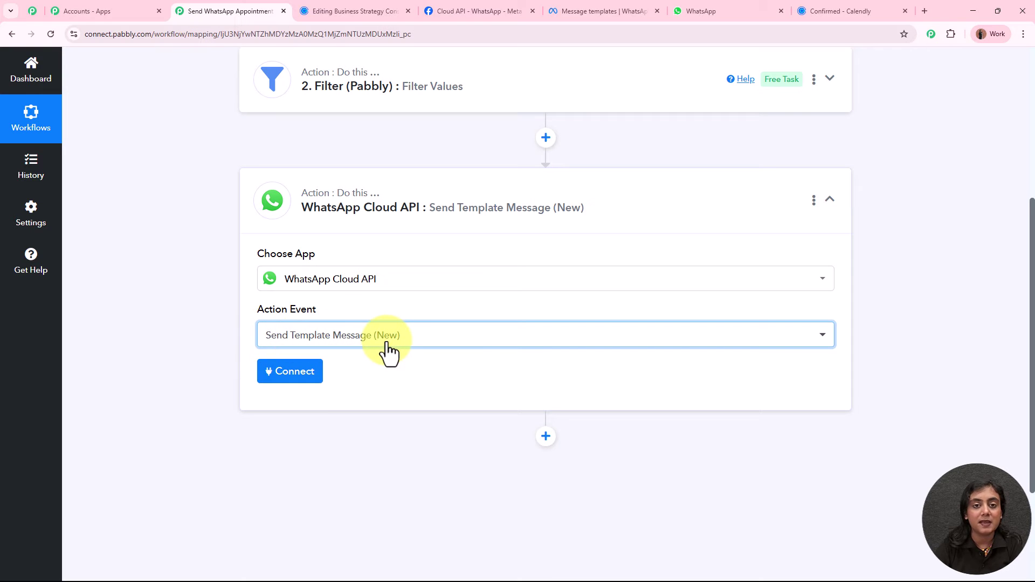
pyautogui.click(310, 372)
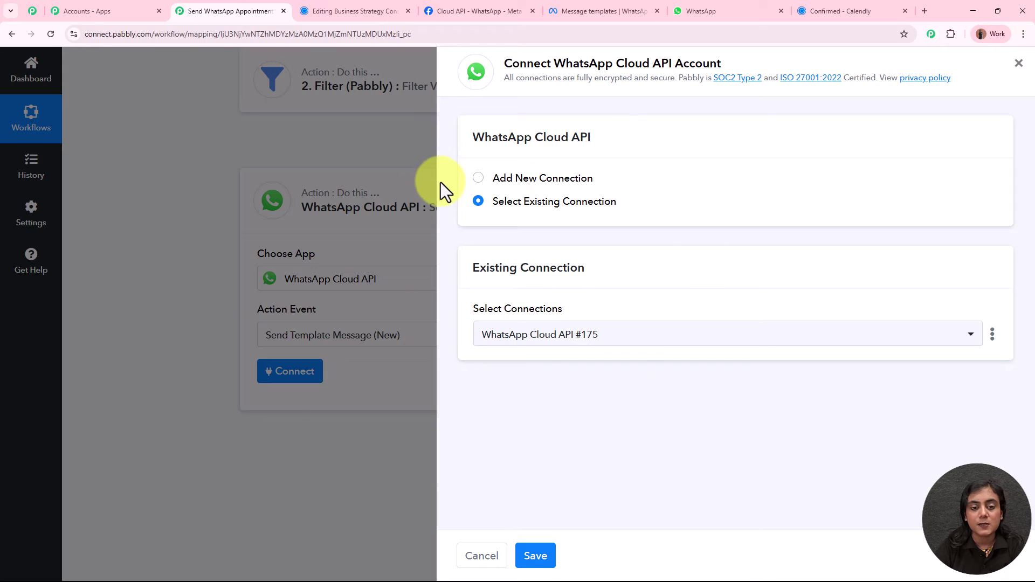
pyautogui.click(486, 180)
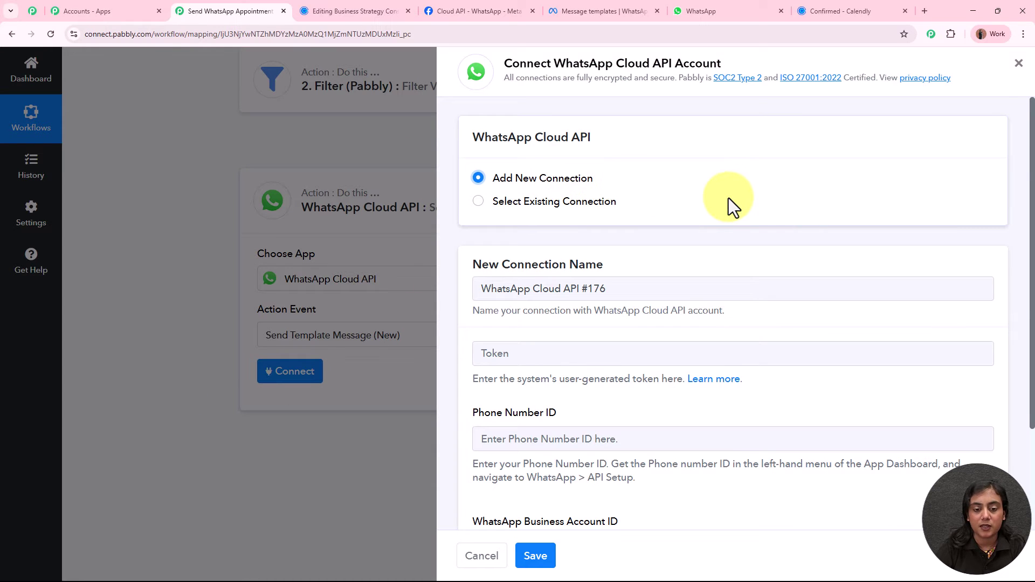
pyautogui.scroll(-3, 729, 198)
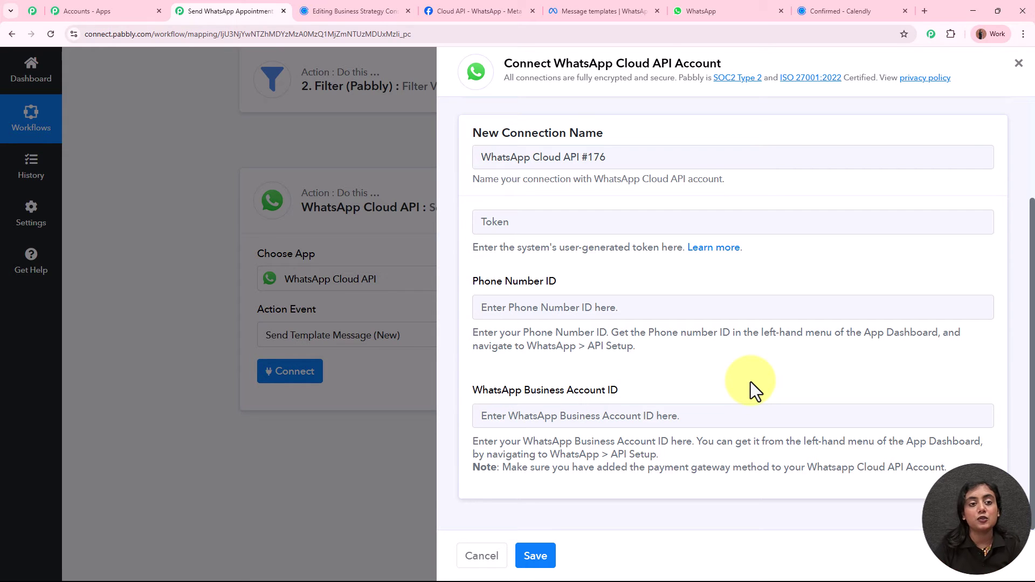
pyautogui.click(482, 6)
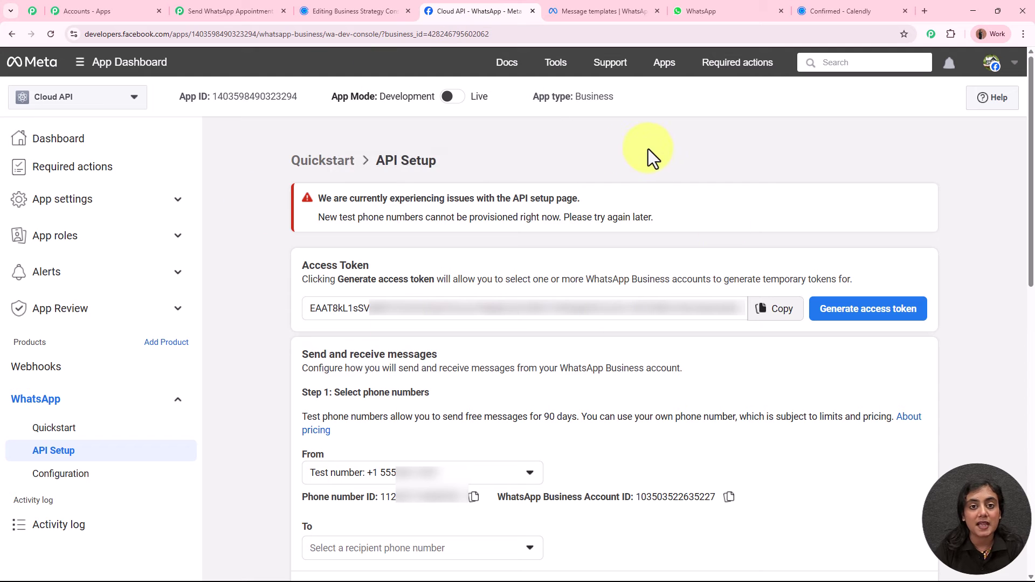
# Review the access token, Phone number ID and Business Account ID details, then open Pabbly's token help article.
pyautogui.moveTo(337, 279); pyautogui.dragTo(434, 278)
pyautogui.moveTo(302, 496); pyautogui.dragTo(364, 497)
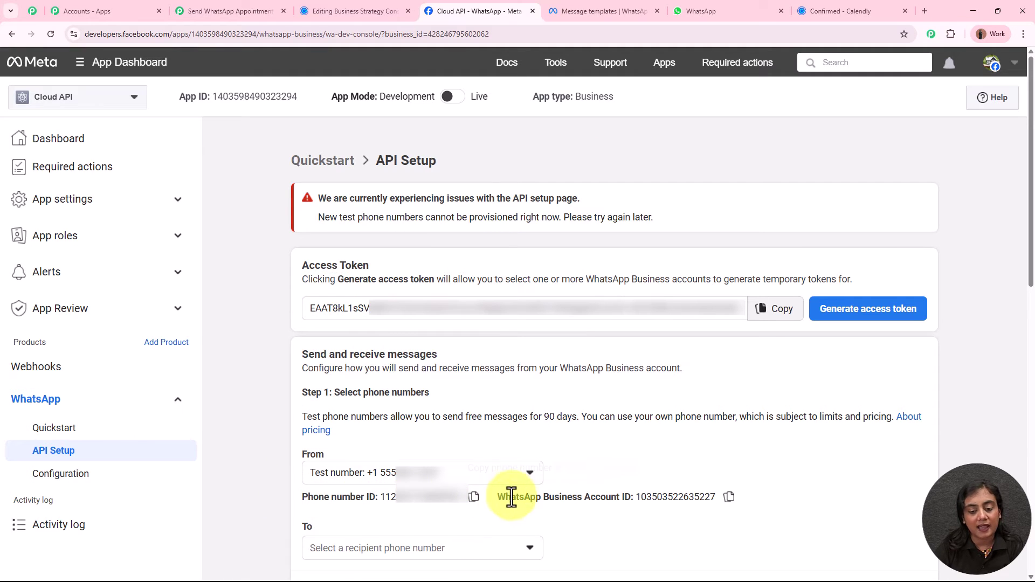
pyautogui.moveTo(496, 496); pyautogui.dragTo(633, 497)
pyautogui.click(736, 449)
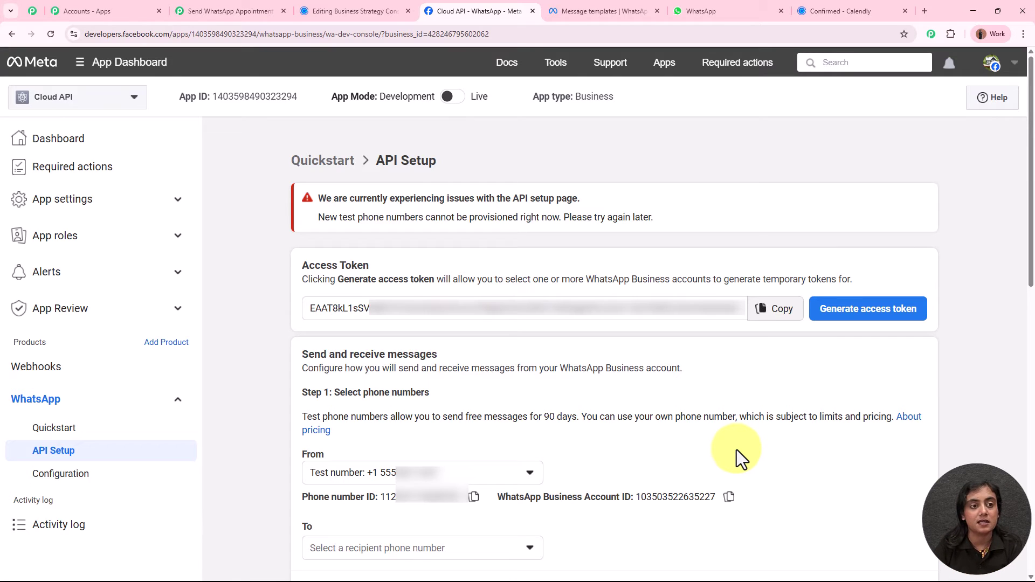
pyautogui.click(200, 11)
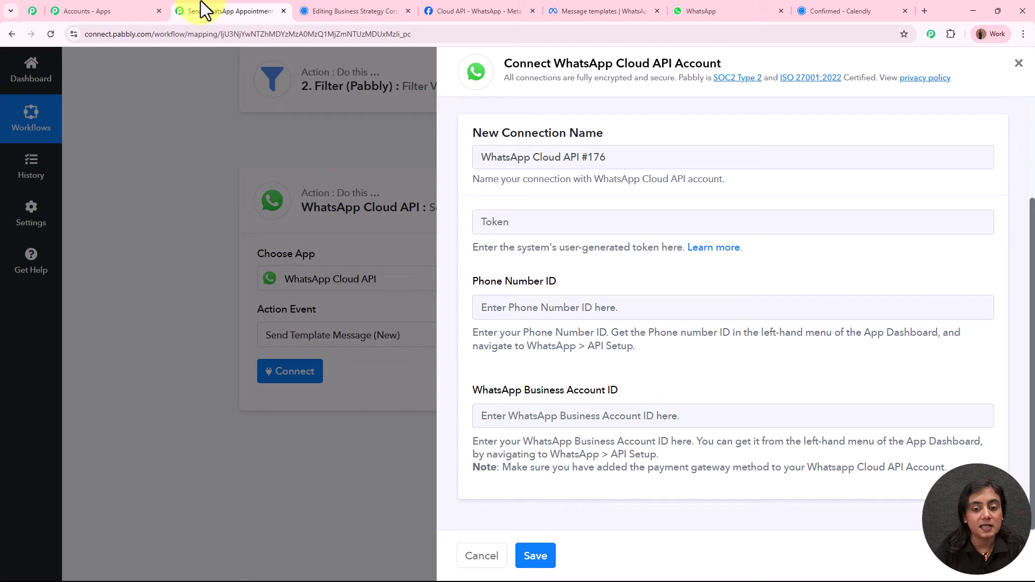
pyautogui.click(725, 248)
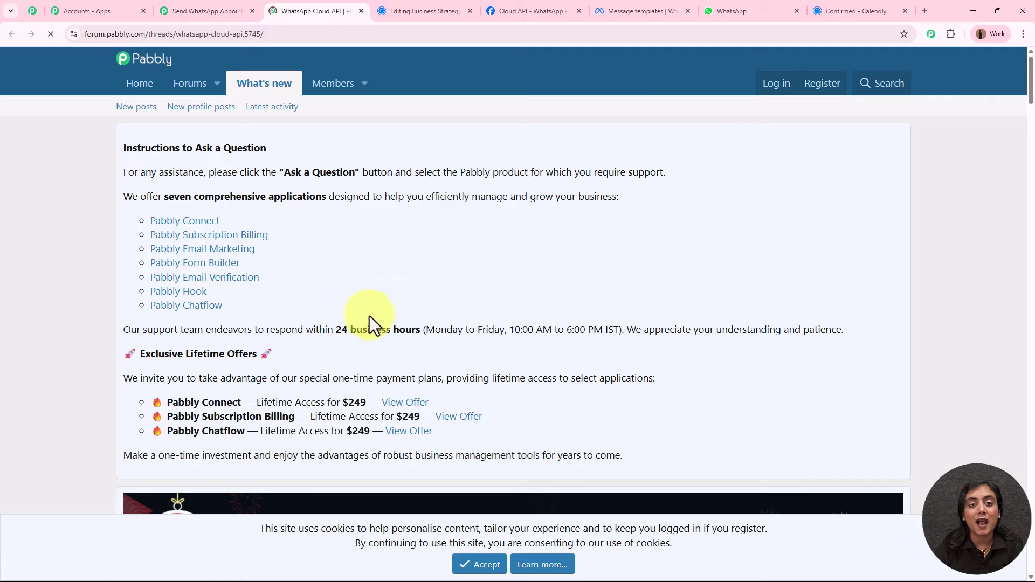
# Read the forum thread's token videos and Meta's note about temporary access tokens.
pyautogui.scroll(-10, 748, 241)
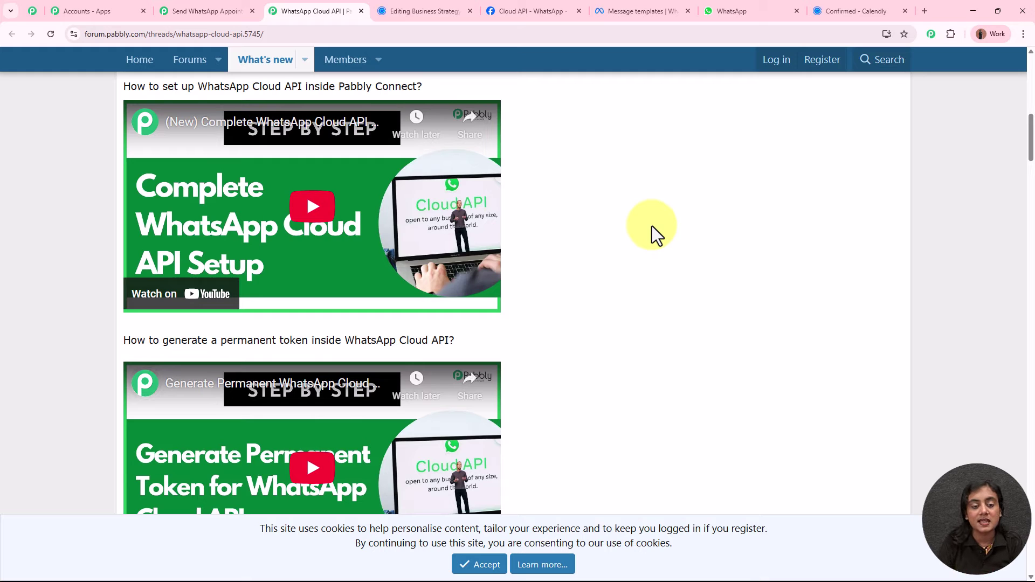
pyautogui.click(491, 10)
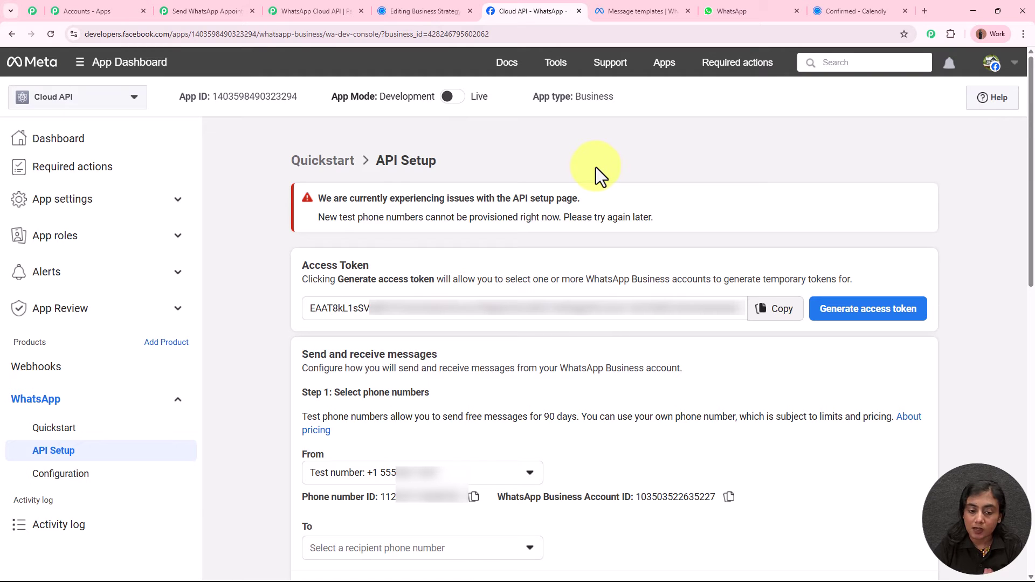
pyautogui.click(302, 10)
pyautogui.scroll(-1, 627, 306)
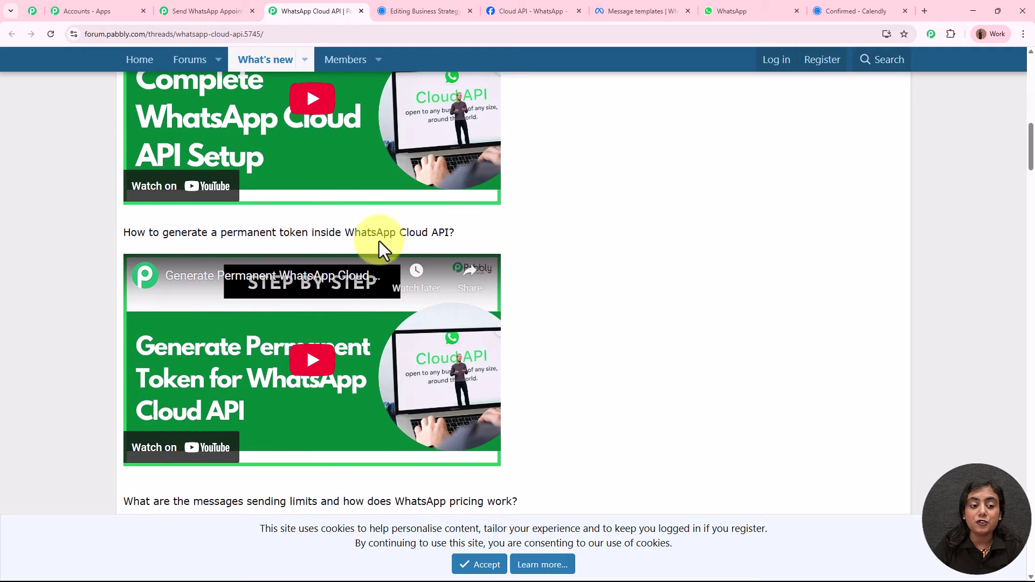
pyautogui.click(526, 4)
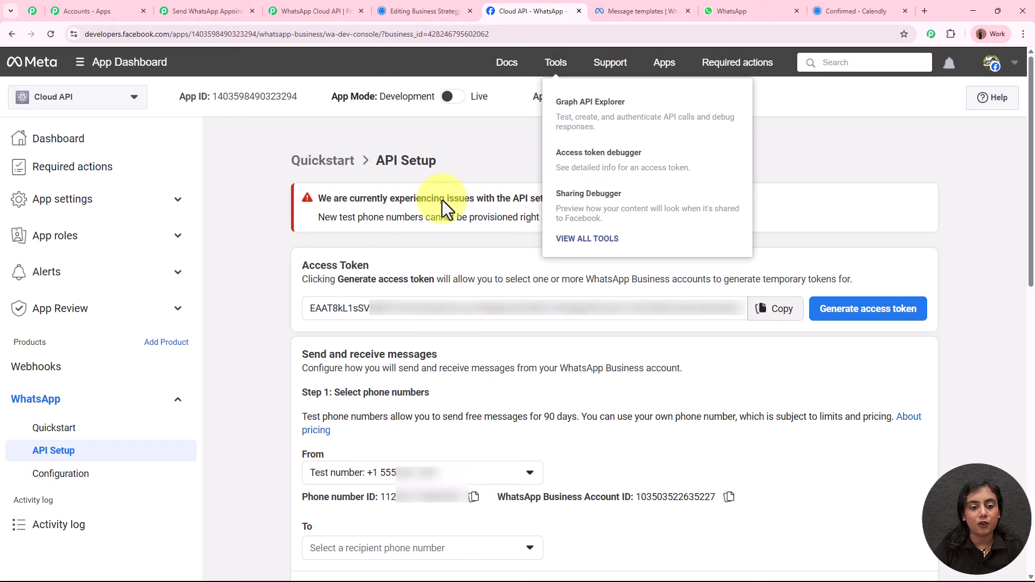
pyautogui.moveTo(765, 279); pyautogui.dragTo(871, 271)
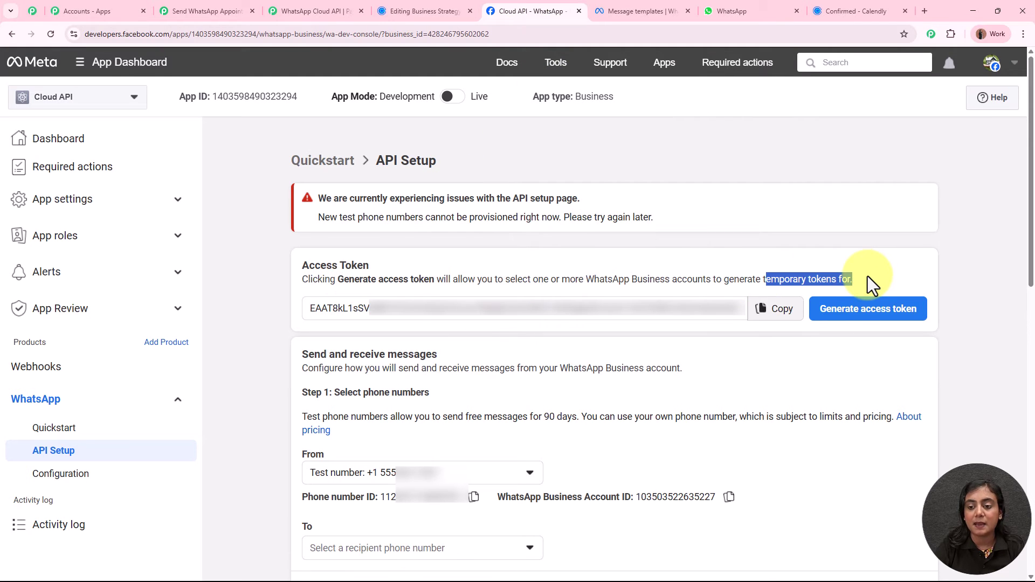
pyautogui.click(869, 271)
# Close the forum thread, restore the accidentally closed Meta tab, and return to Pabbly's connection form.
pyautogui.click(325, 11)
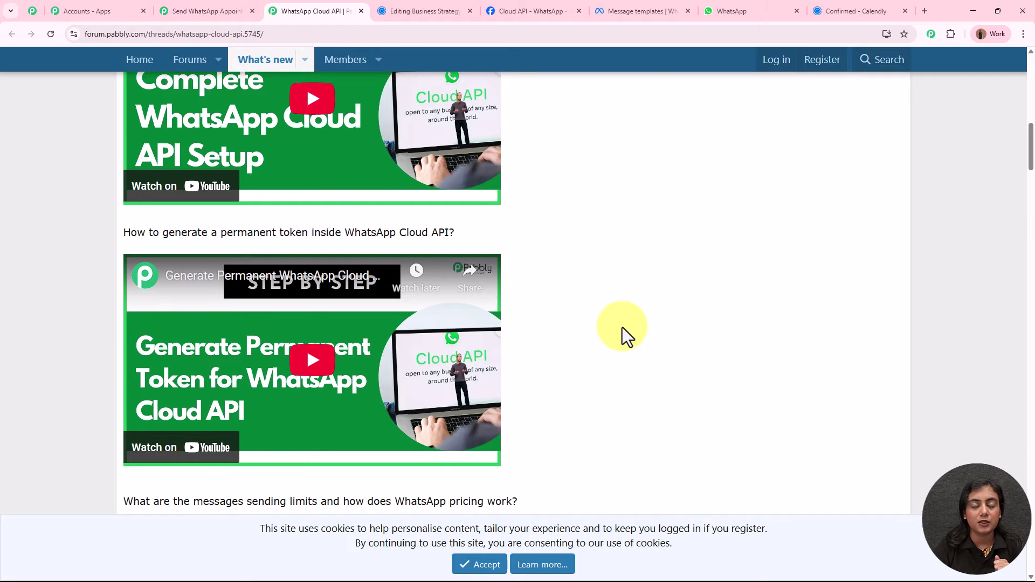
pyautogui.scroll(15, 622, 328)
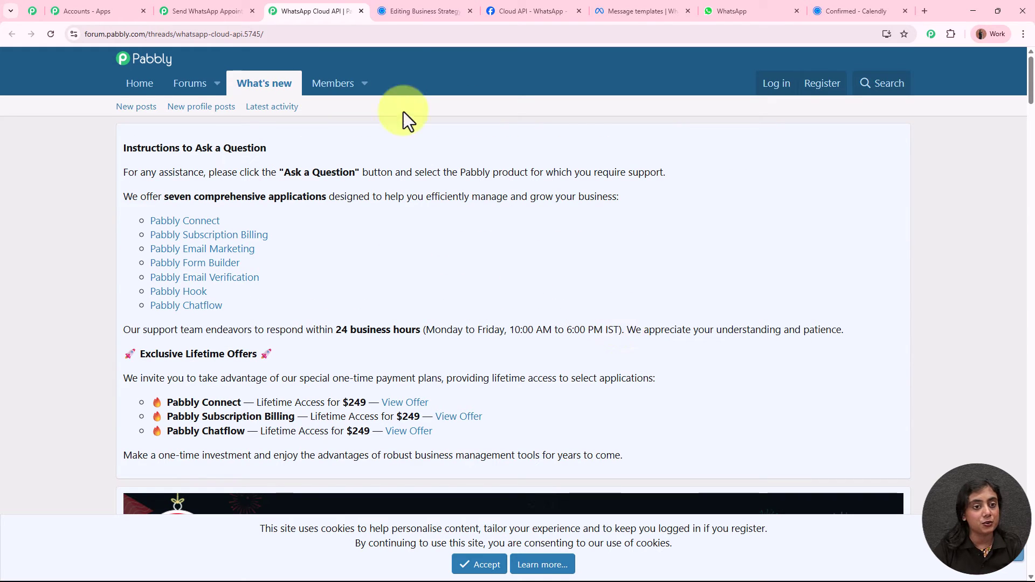
pyautogui.click(361, 11)
pyautogui.click(469, 11)
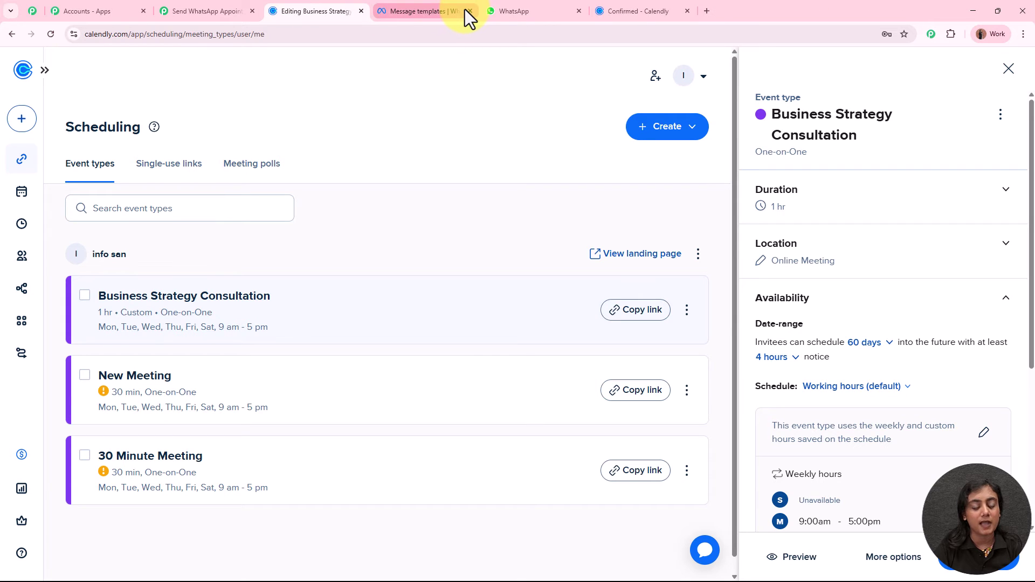
pyautogui.hotkey('ctrl', 'shift', 't')
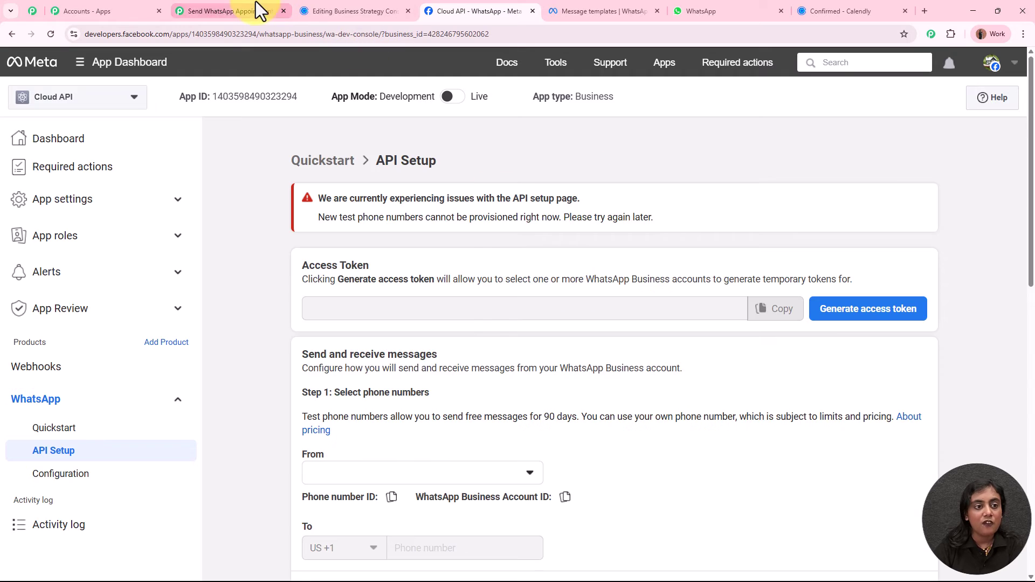
pyautogui.click(256, 10)
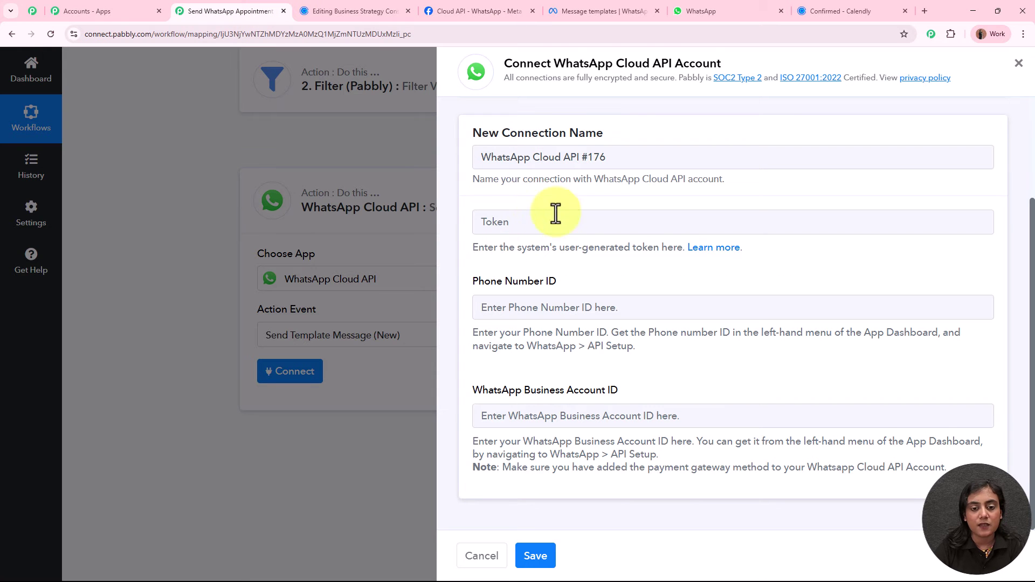
# Generate a new Meta access token and paste it into Pabbly's token field.
pyautogui.click(494, 8)
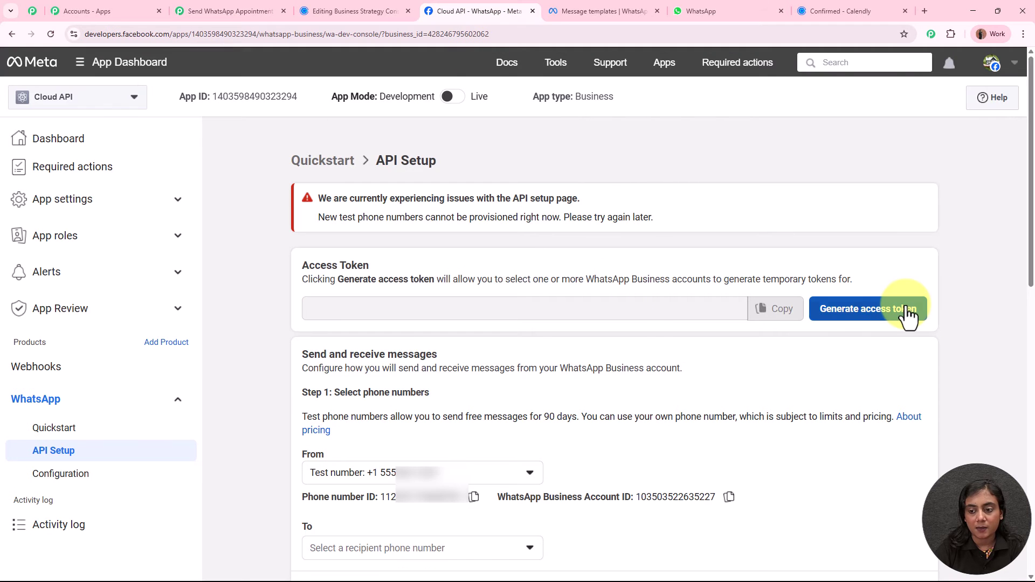
pyautogui.click(909, 315)
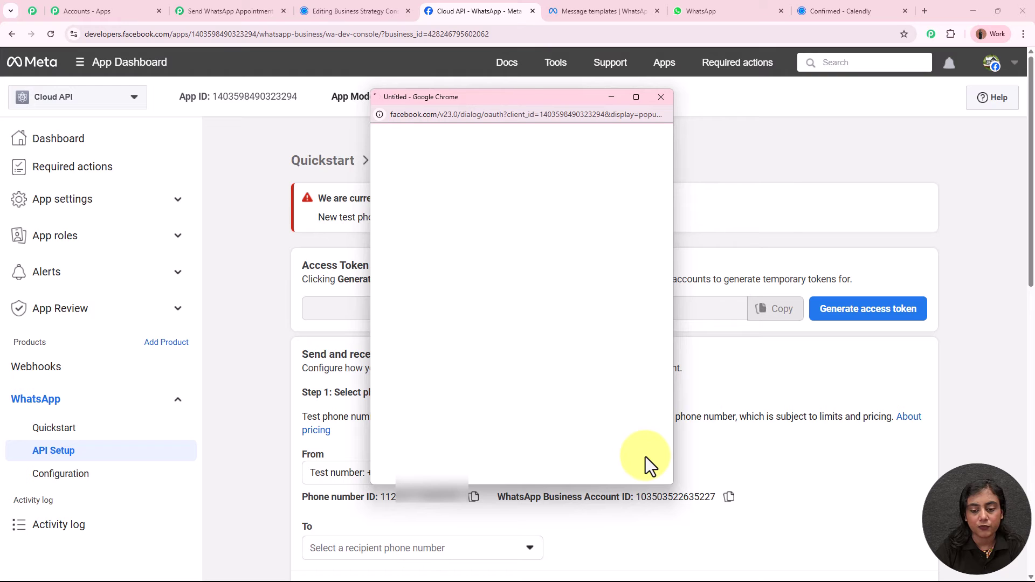
pyautogui.click(645, 535)
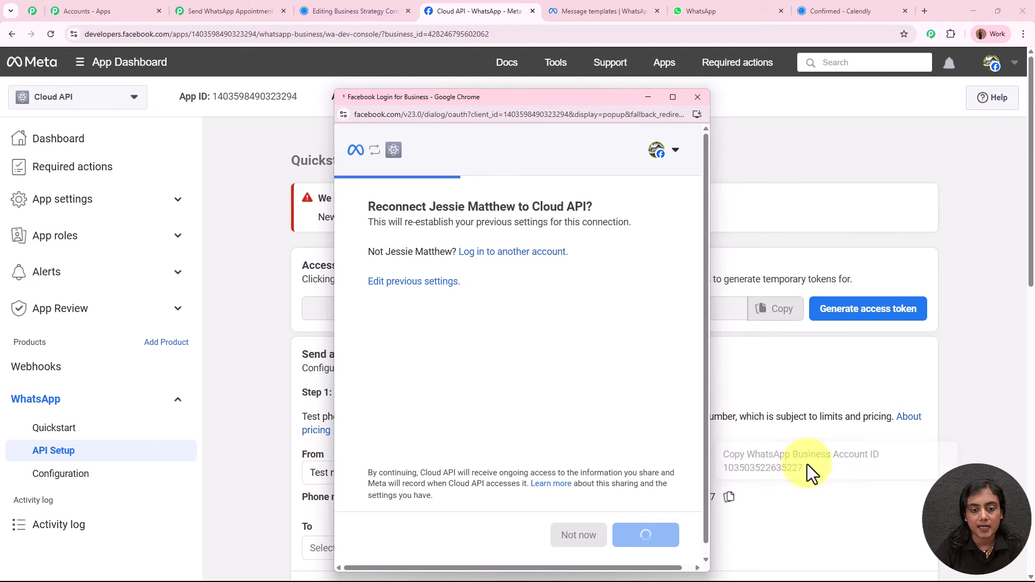
pyautogui.click(776, 307)
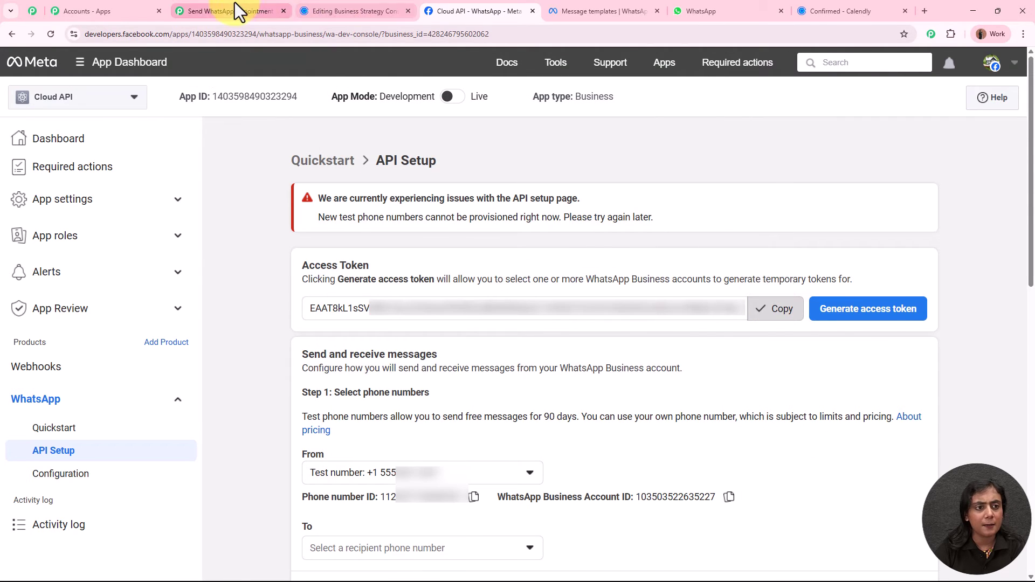
pyautogui.click(235, 5)
pyautogui.click(551, 224)
pyautogui.hotkey('ctrl', 'v')
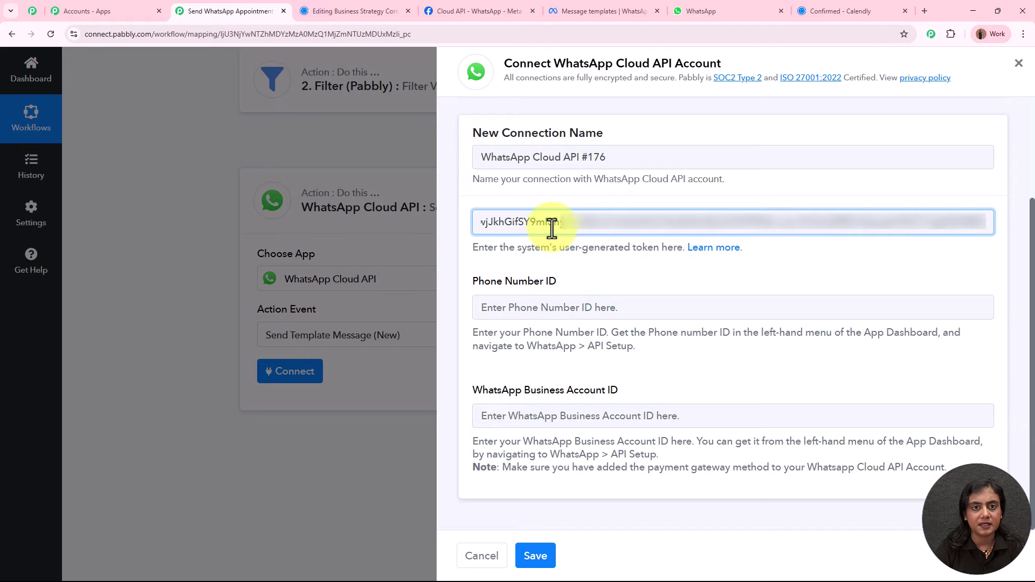
# Copy the Phone number ID from Meta into Pabbly's Phone Number ID field.
pyautogui.click(469, 10)
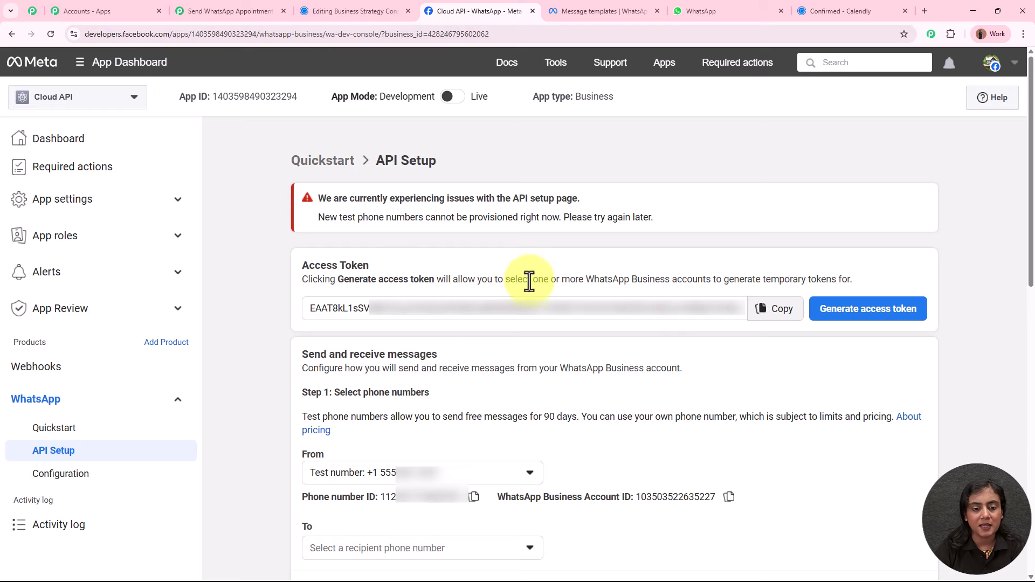
pyautogui.click(474, 500)
pyautogui.click(232, 10)
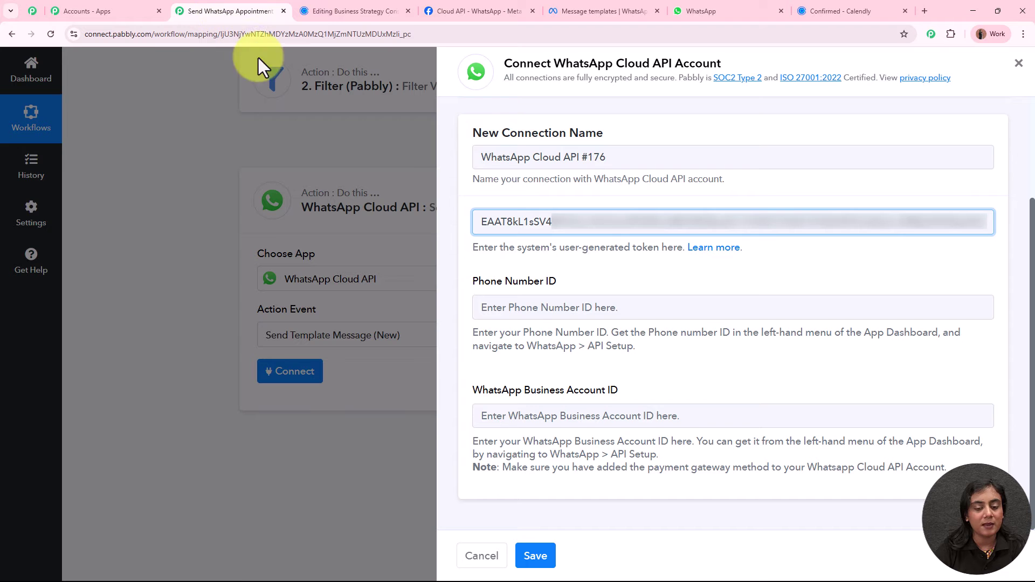
pyautogui.click(519, 315)
pyautogui.hotkey('ctrl', 'v')
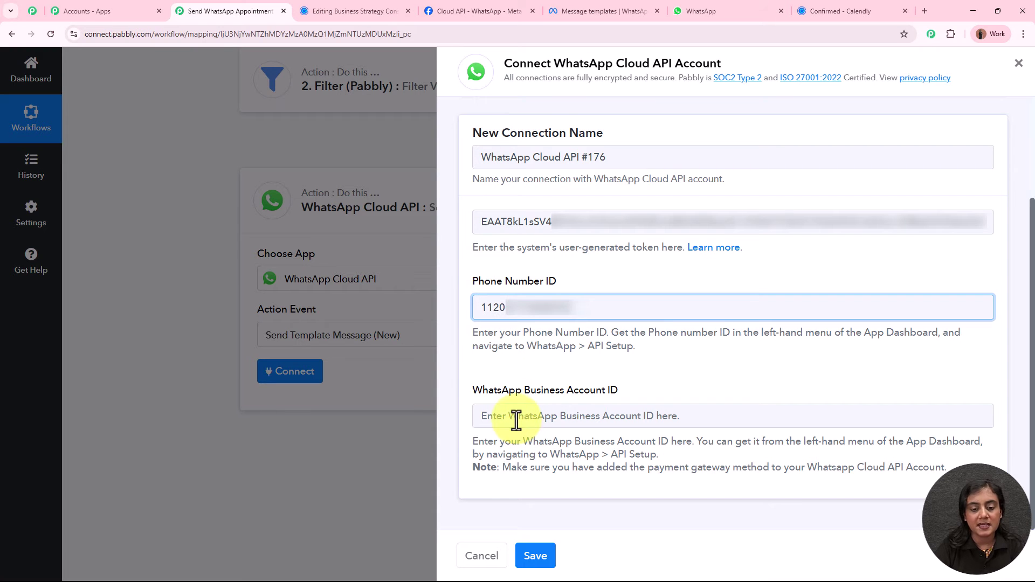
# Paste the WhatsApp Business Account ID into Pabbly and save the connection.
pyautogui.click(516, 420)
pyautogui.click(487, 2)
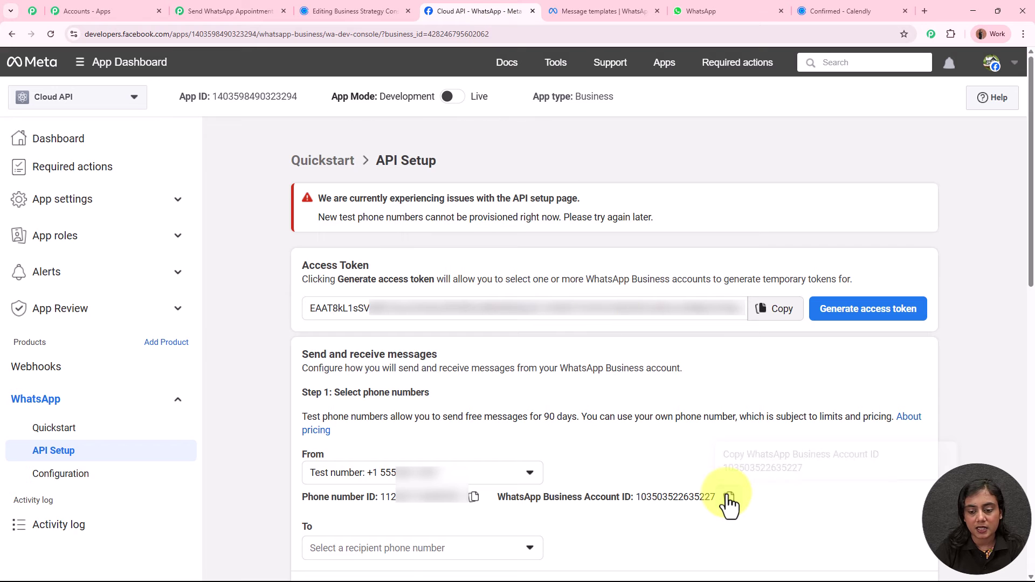
pyautogui.click(231, 10)
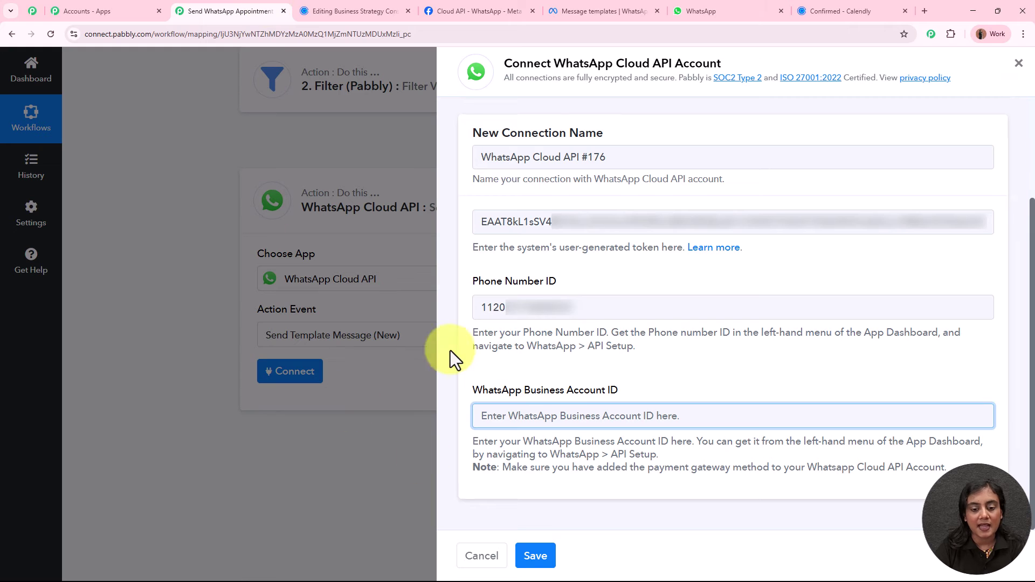
pyautogui.click(497, 2)
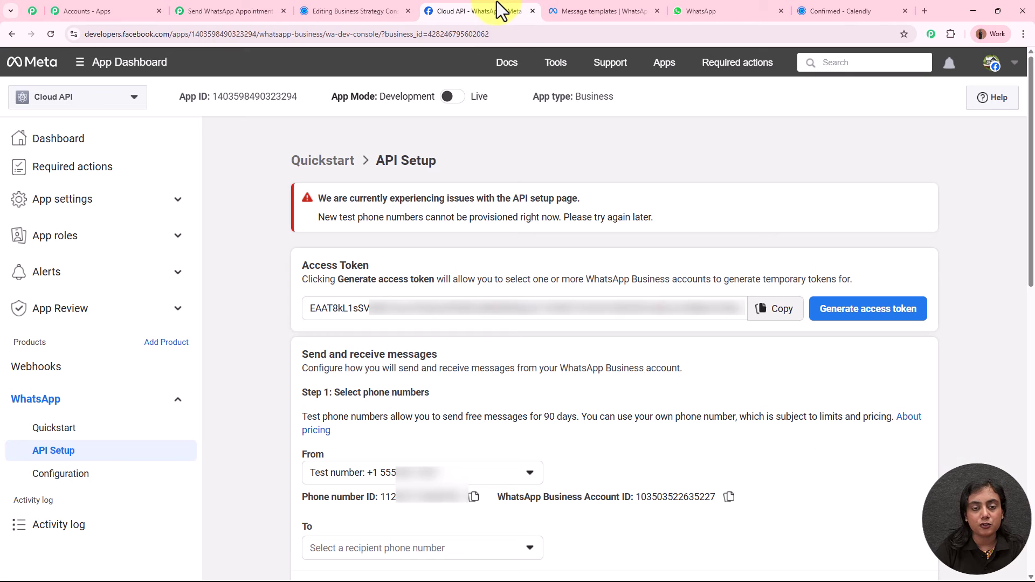
pyautogui.click(729, 497)
pyautogui.click(270, 11)
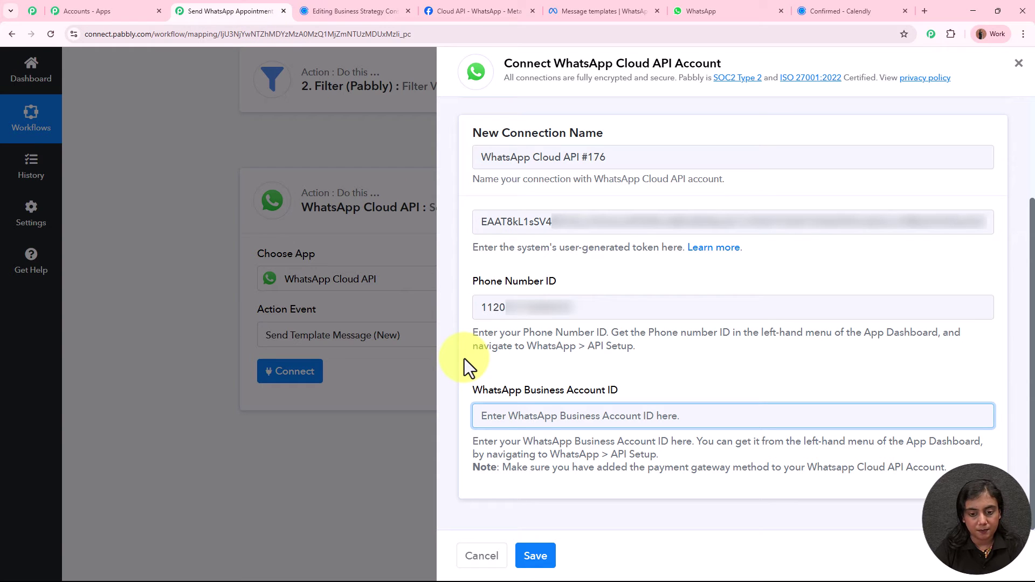
pyautogui.hotkey('ctrl', 'v')
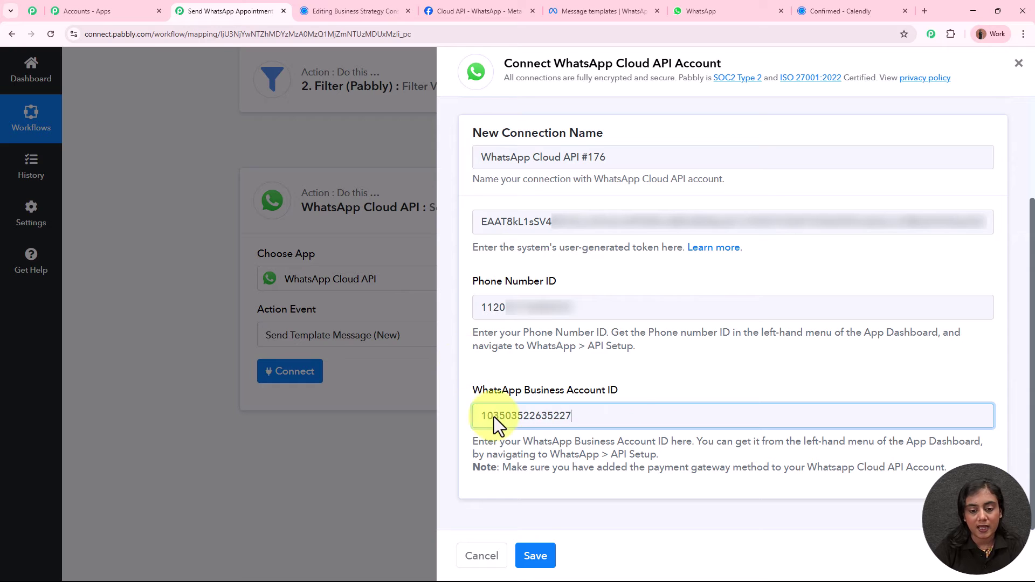
pyautogui.click(535, 556)
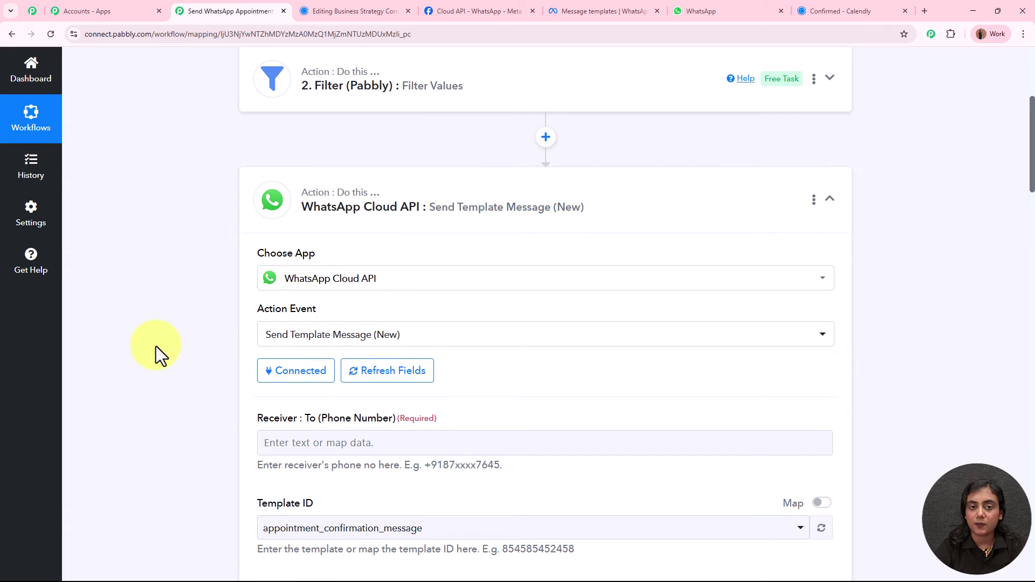
# Open the data picker for Receiver: To (Phone Number) and expand the Calendly trigger's fields.
pyautogui.scroll(-4, 157, 348)
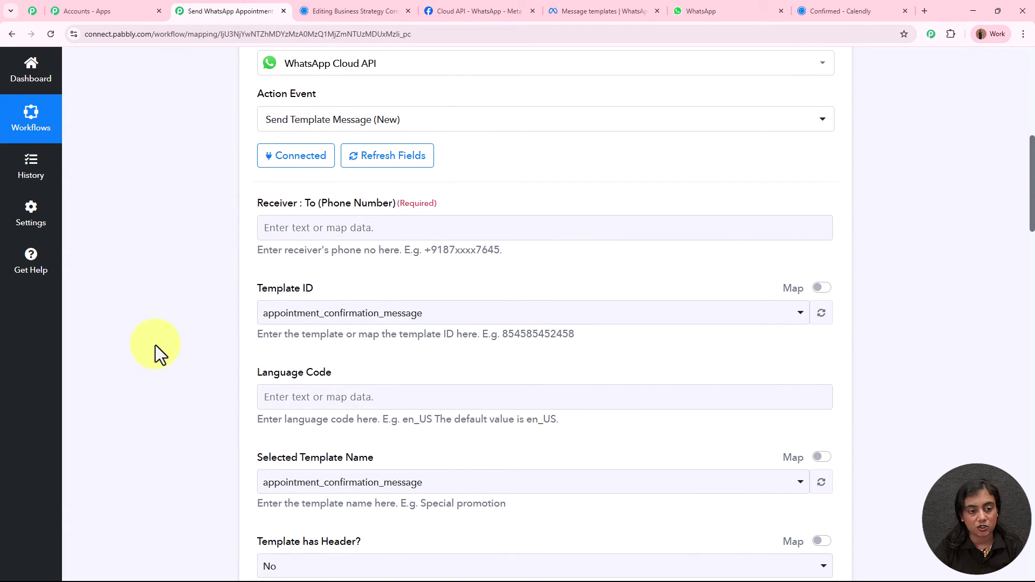
pyautogui.scroll(-7, 157, 348)
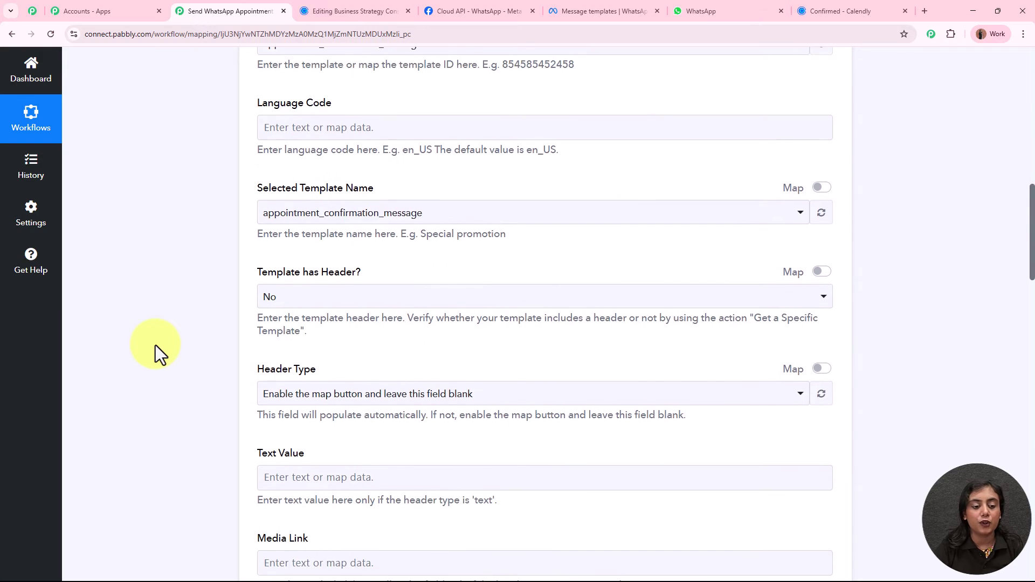
pyautogui.scroll(8, 155, 345)
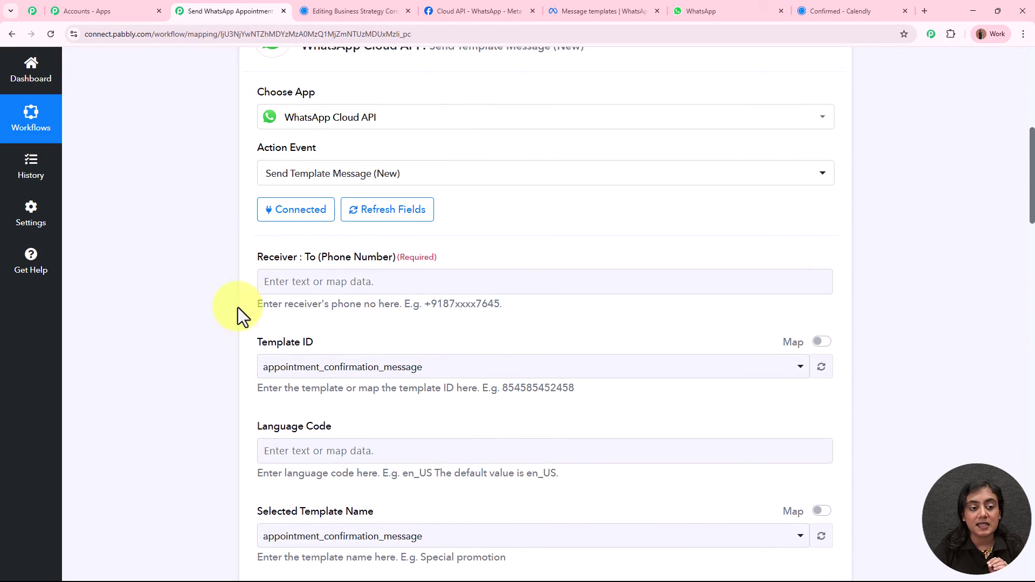
pyautogui.moveTo(257, 254); pyautogui.dragTo(333, 257)
pyautogui.click(153, 295)
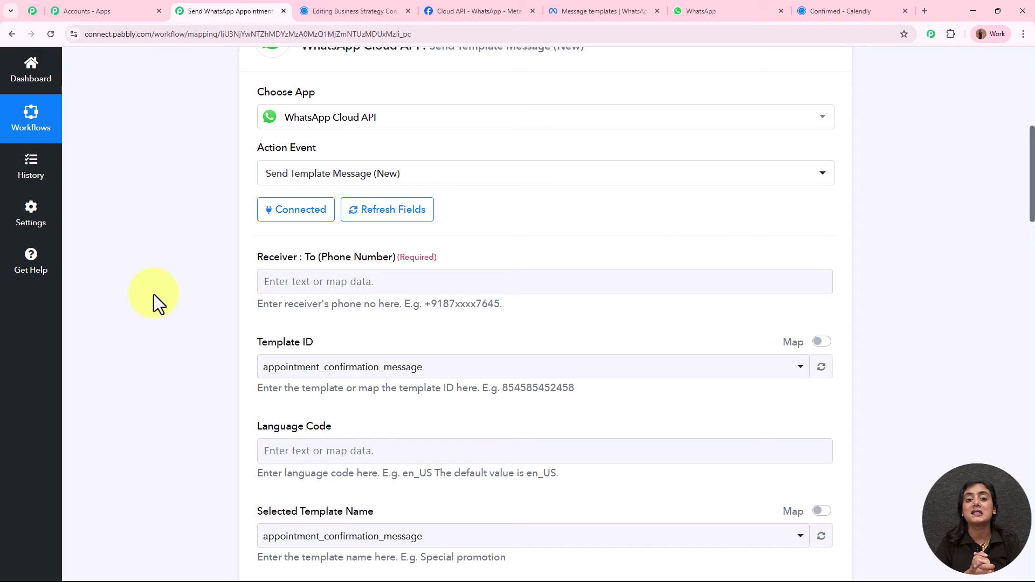
pyautogui.click(353, 287)
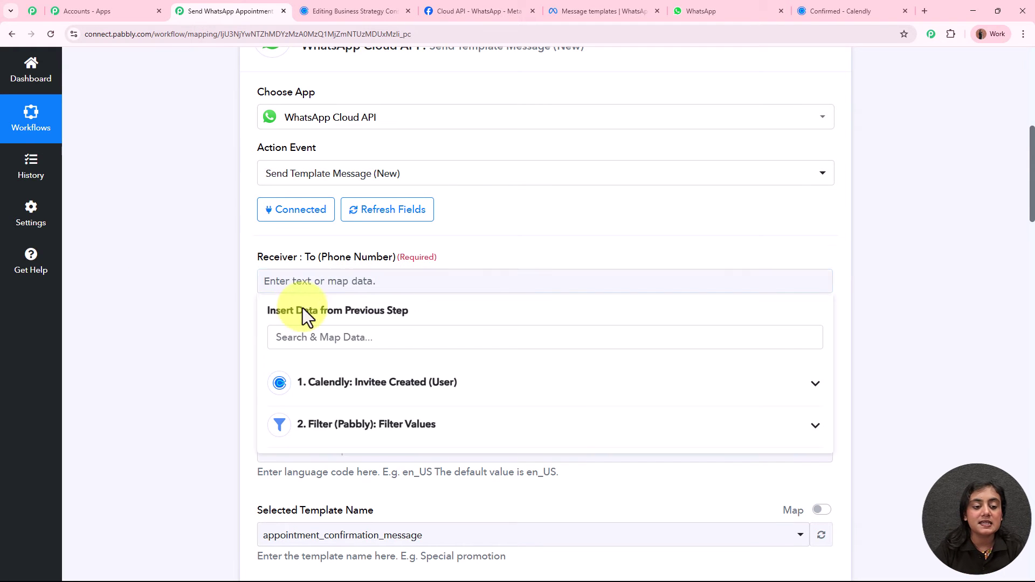
pyautogui.scroll(8, 291, 332)
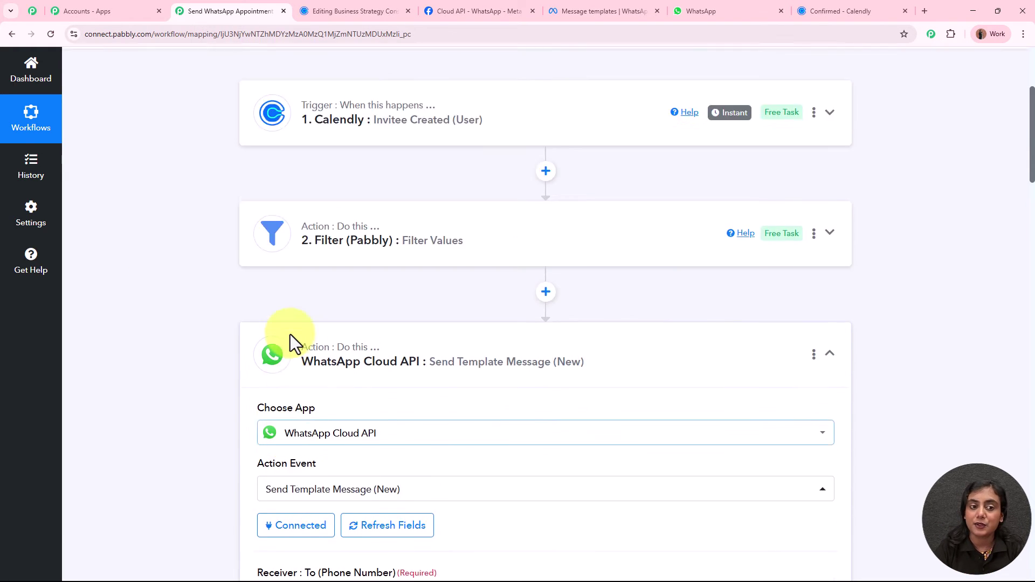
pyautogui.scroll(-8, 495, 249)
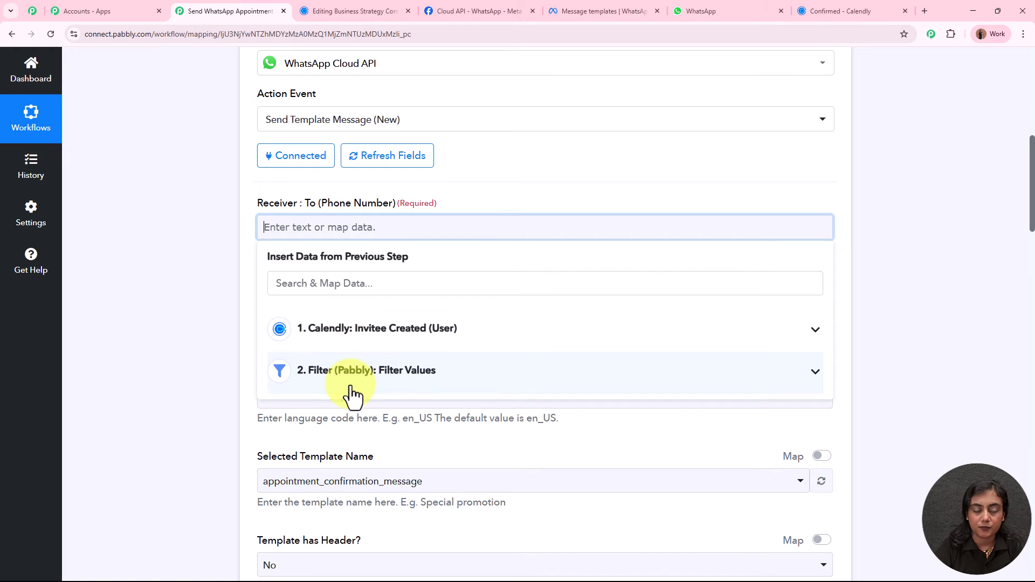
pyautogui.click(432, 340)
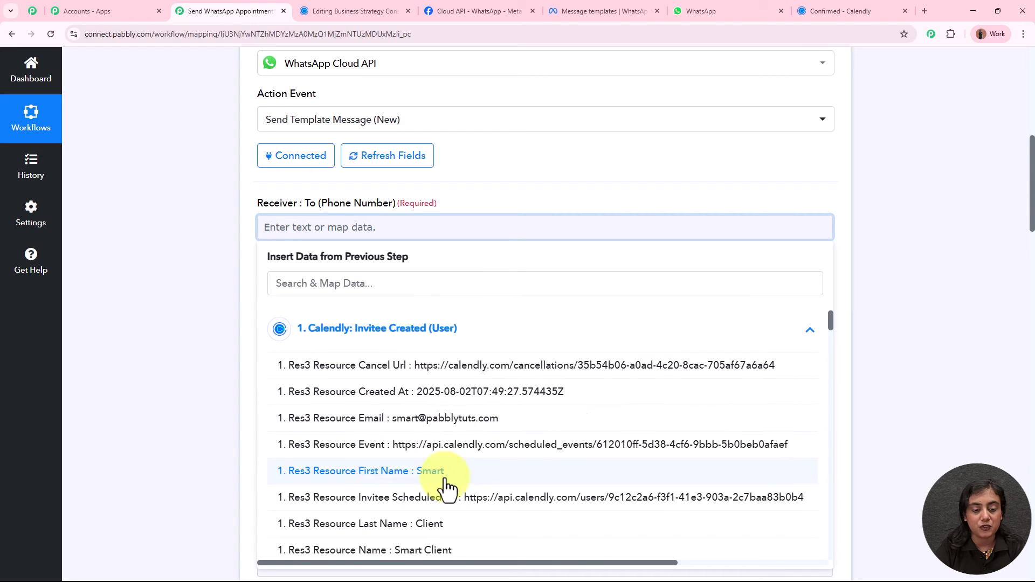
# Search '+' and insert Res3 Resource Questions And Answers 0 Answer as the receiver.
pyautogui.click(402, 282)
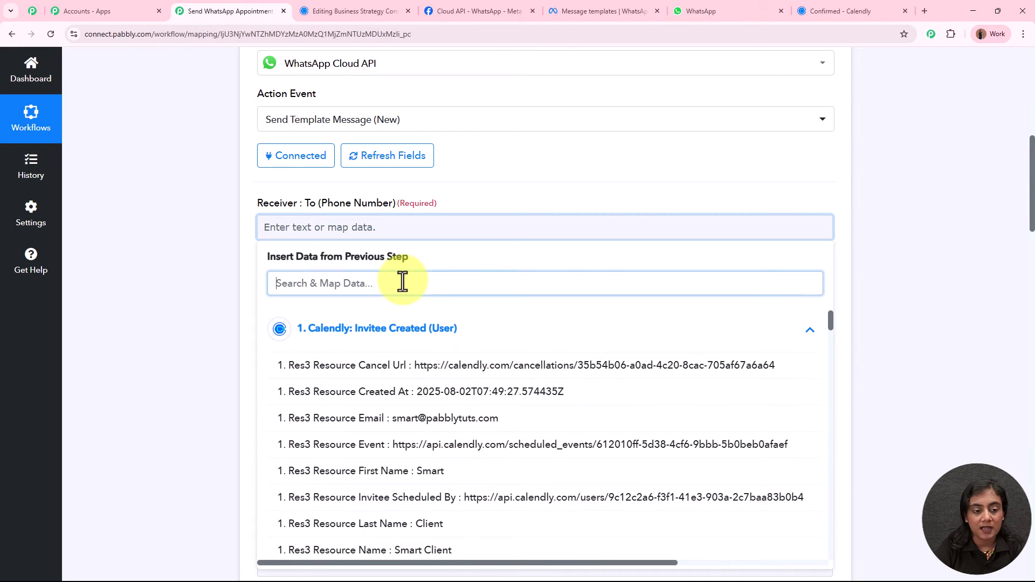
pyautogui.write('phon')
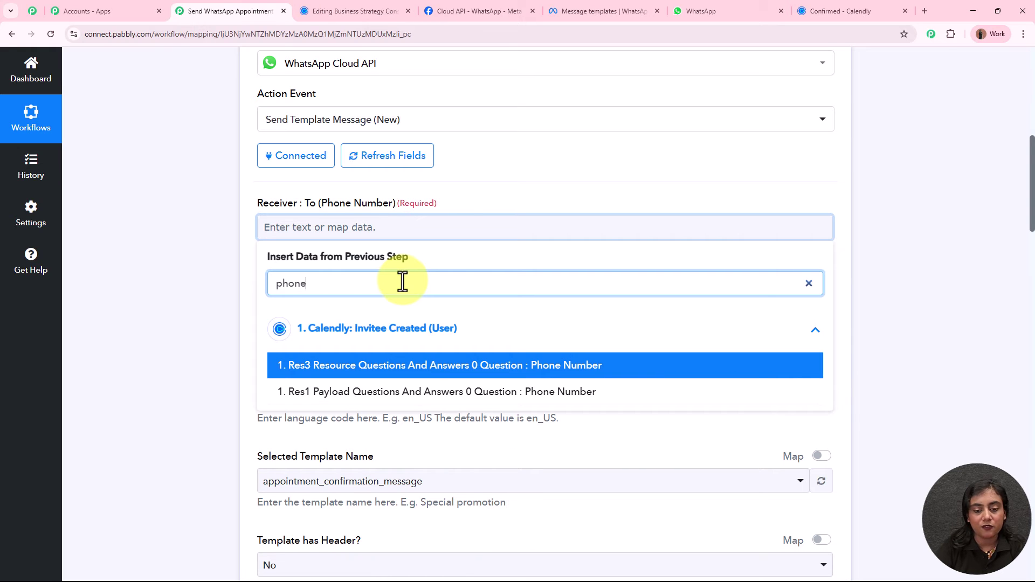
pyautogui.write('e')
pyautogui.doubleClick(403, 282)
pyautogui.write('+')
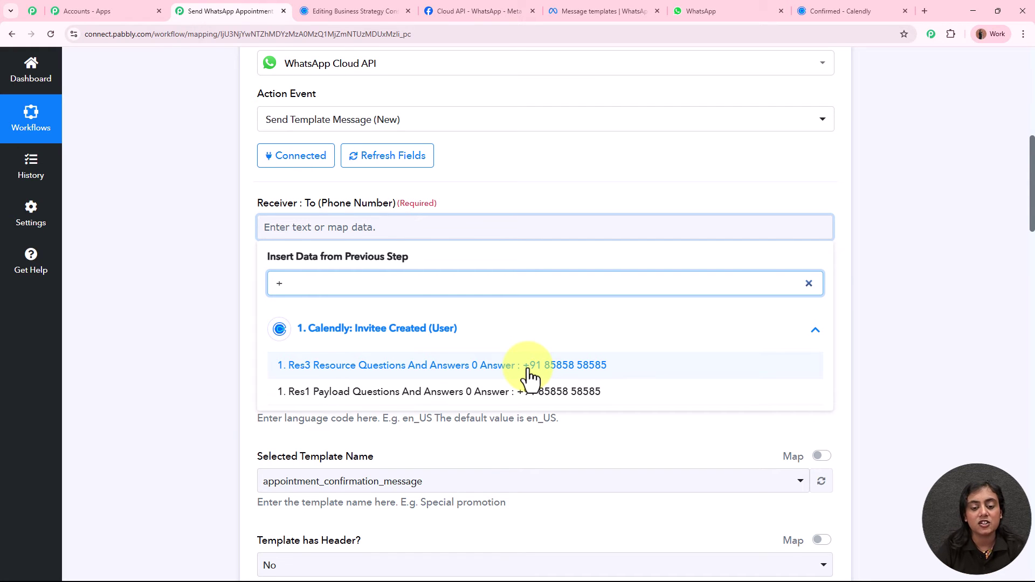
pyautogui.click(530, 378)
pyautogui.click(153, 264)
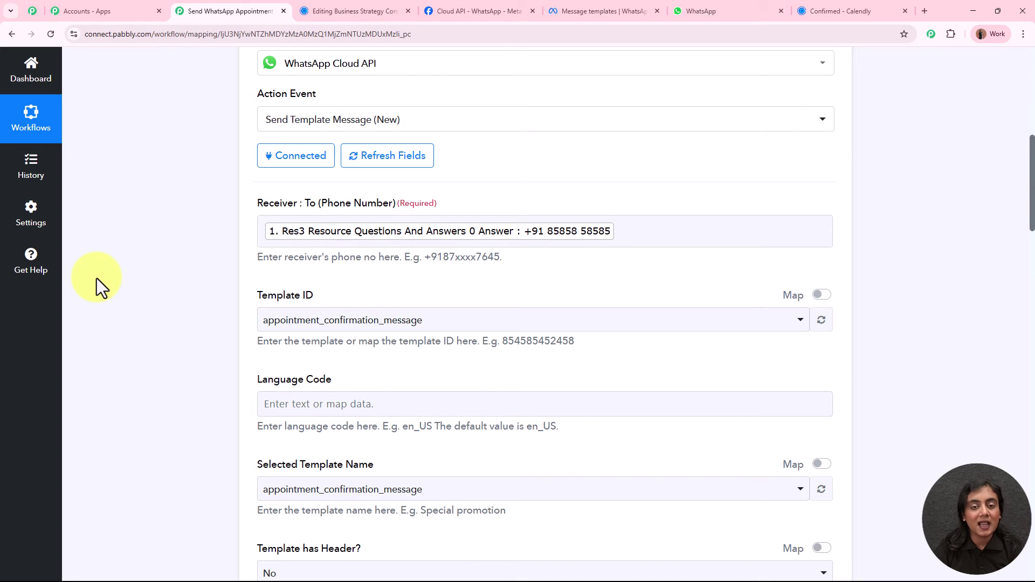
pyautogui.scroll(8, 134, 313)
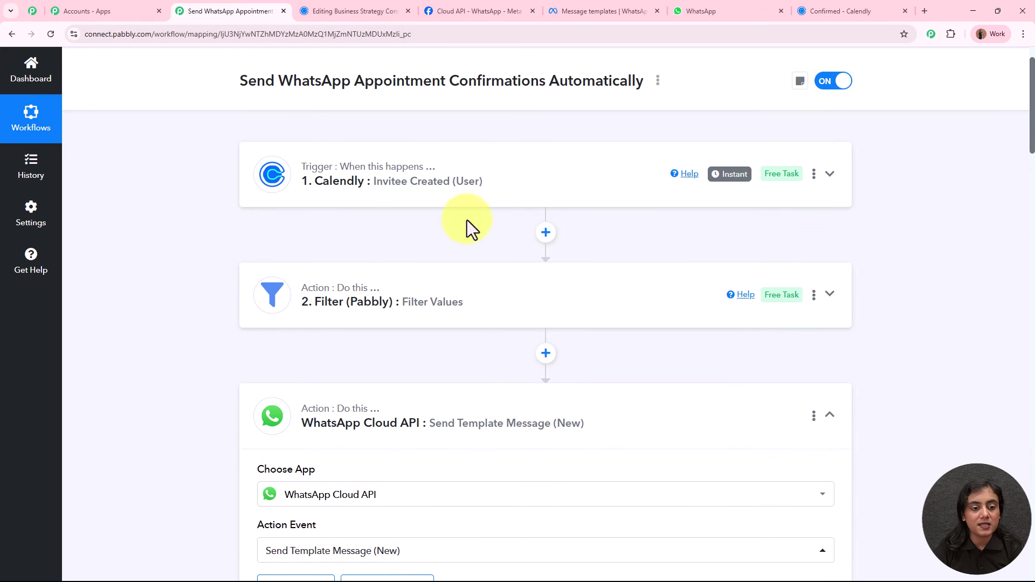
# Check the template name in WhatsApp Manager and keep Template ID appointment_confirmation_message.
pyautogui.scroll(-3, 509, 201)
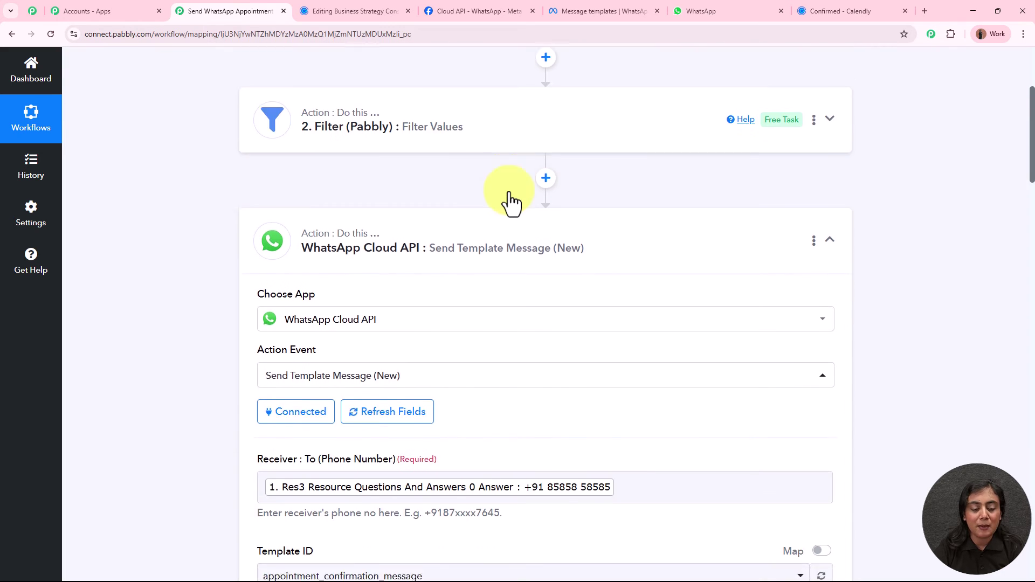
pyautogui.scroll(-5, 509, 201)
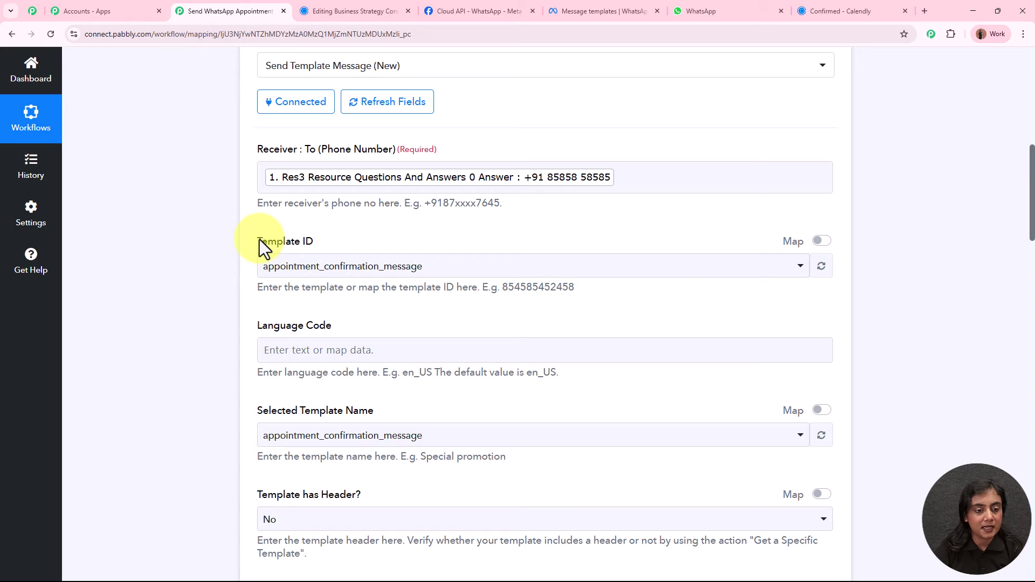
pyautogui.click(599, 2)
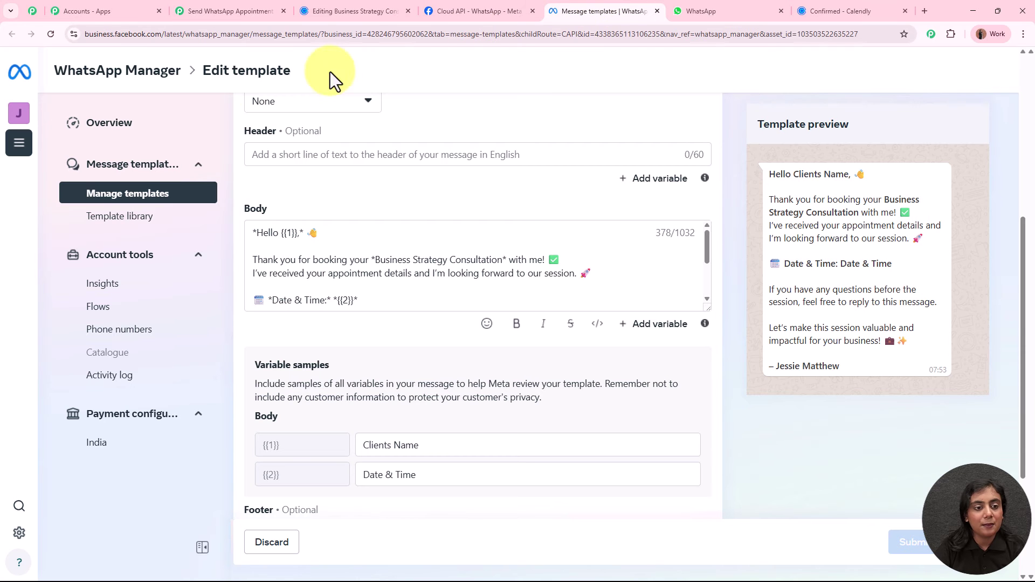
pyautogui.scroll(6, 277, 185)
pyautogui.moveTo(285, 125); pyautogui.dragTo(450, 111)
pyautogui.click(227, 10)
pyautogui.click(293, 270)
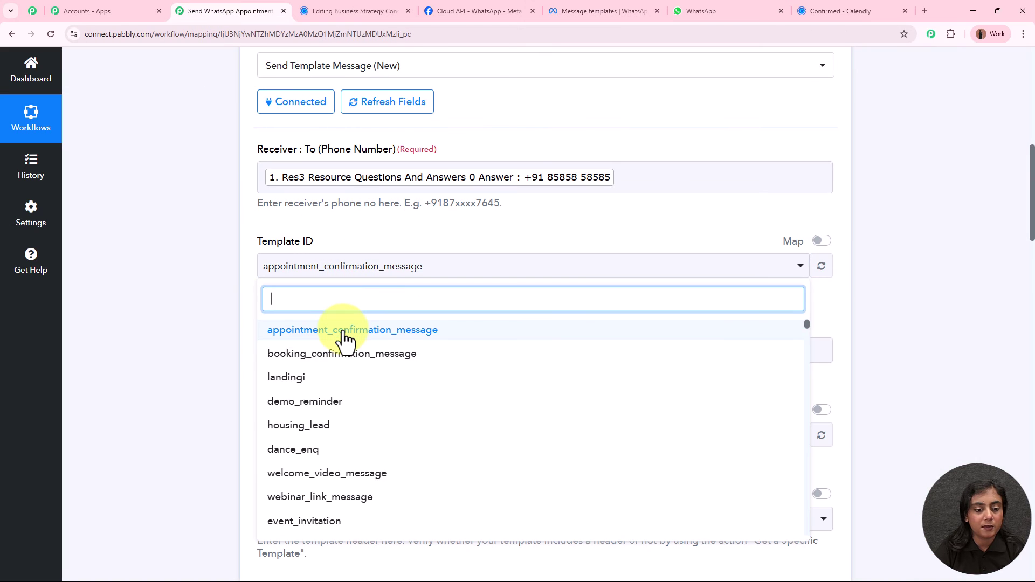
pyautogui.click(345, 337)
# Confirm the template language is English and set Language Code to en.
pyautogui.scroll(-2, 193, 307)
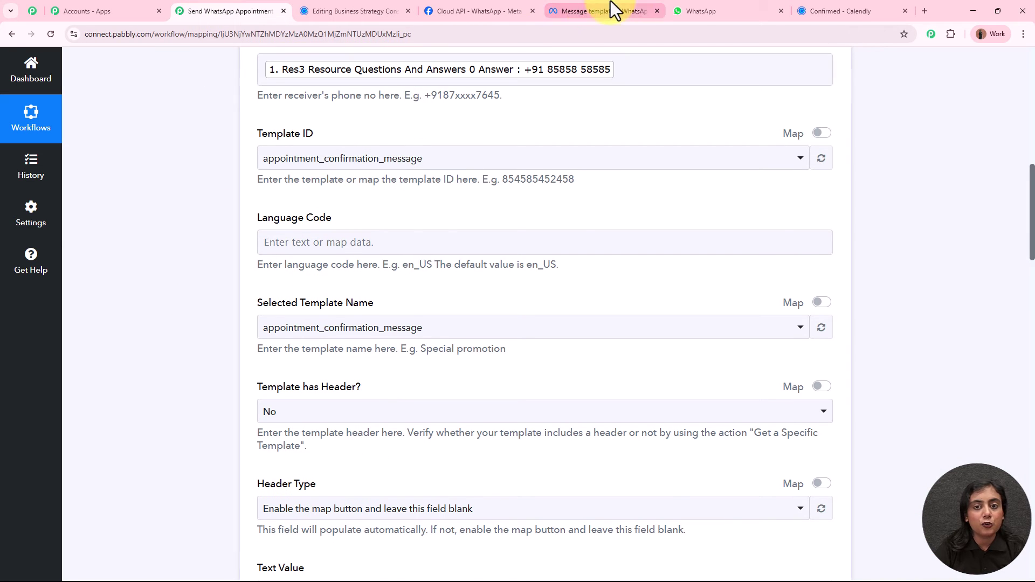
pyautogui.click(587, 10)
pyautogui.moveTo(504, 125); pyautogui.dragTo(554, 127)
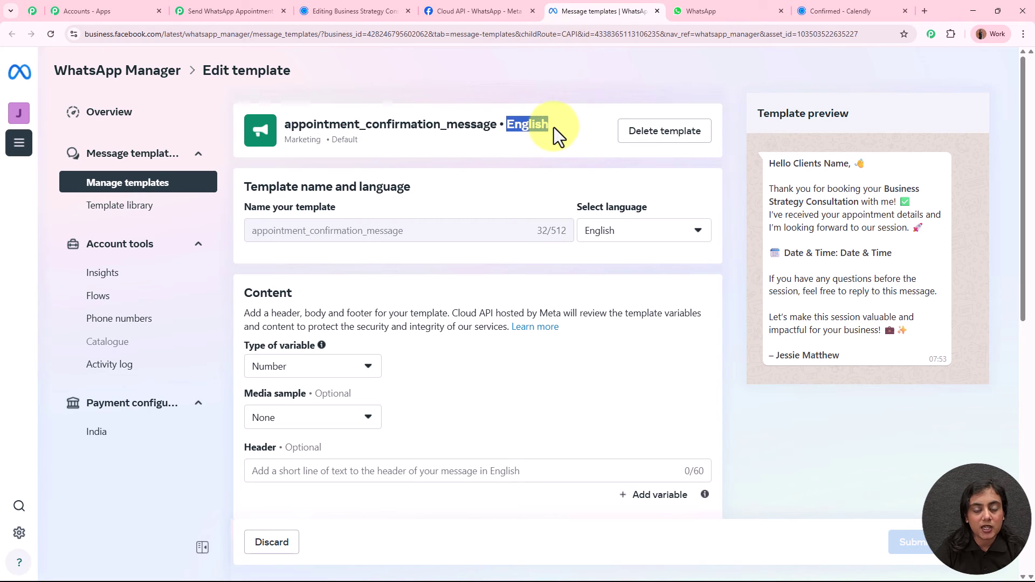
pyautogui.click(253, 8)
pyautogui.click(323, 244)
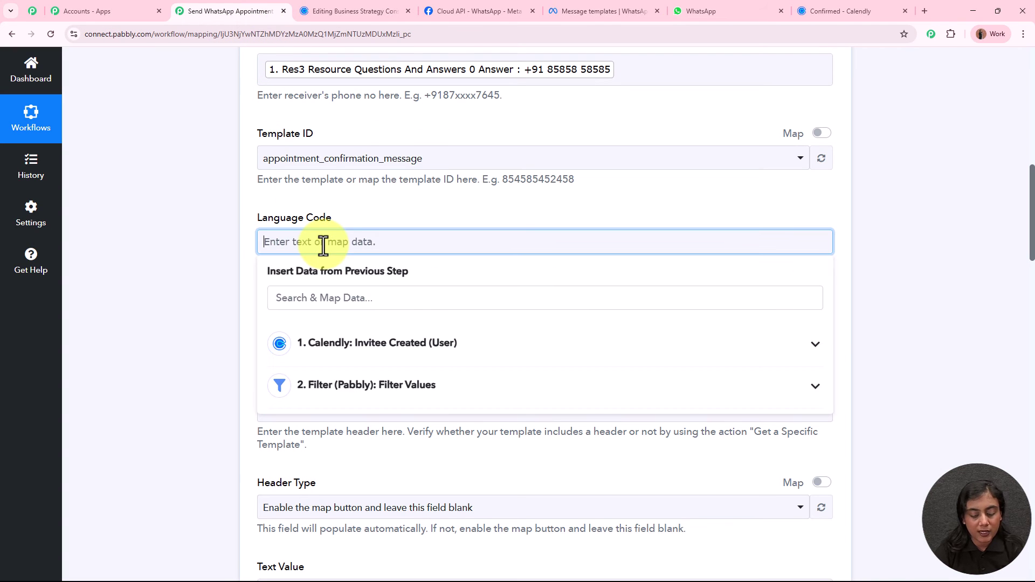
pyautogui.write('w')
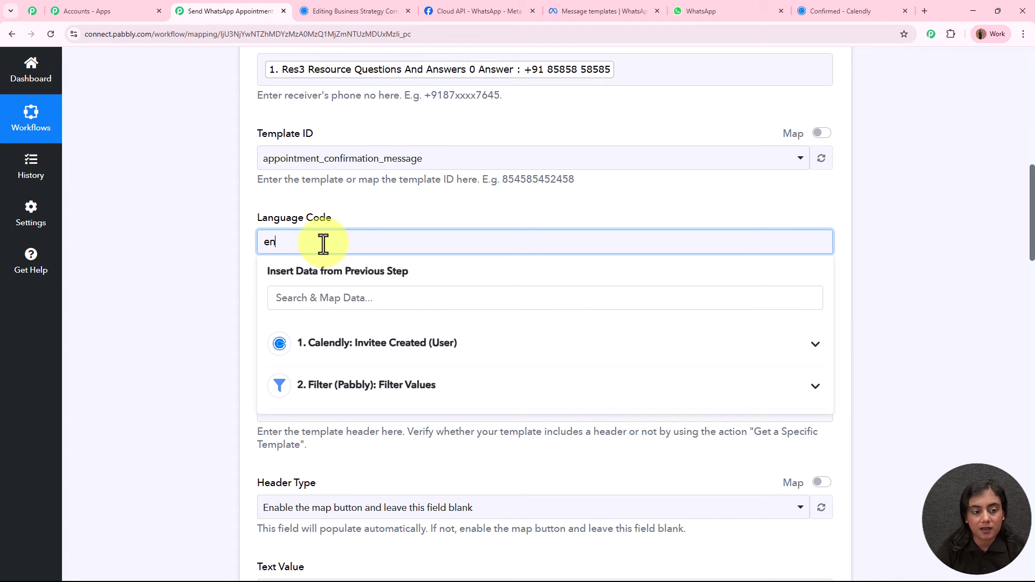
pyautogui.click(209, 245)
# Keep Selected Template Name appointment_confirmation_message and set Template has Header? to No.
pyautogui.scroll(-3, 212, 246)
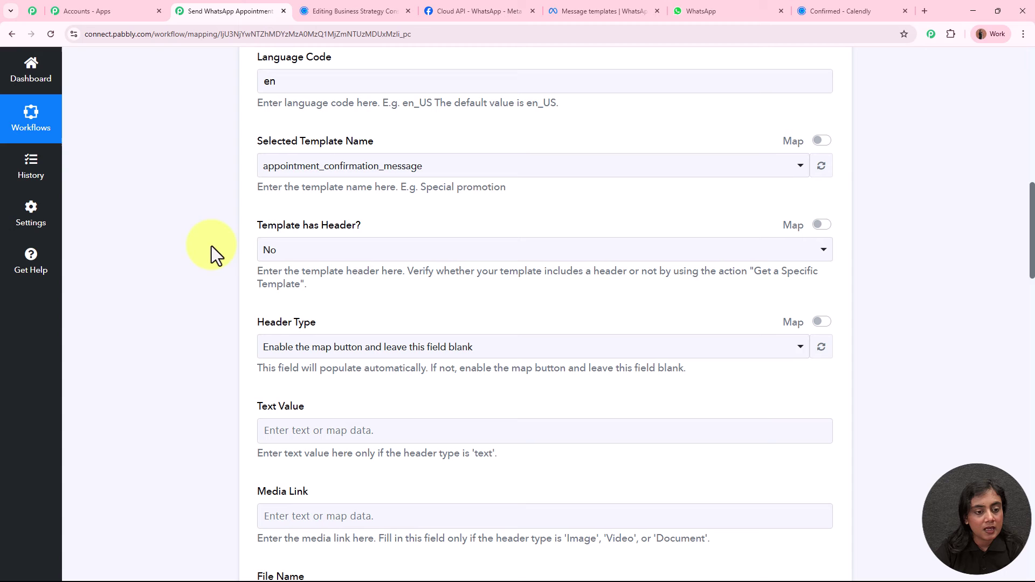
pyautogui.click(421, 163)
pyautogui.click(372, 229)
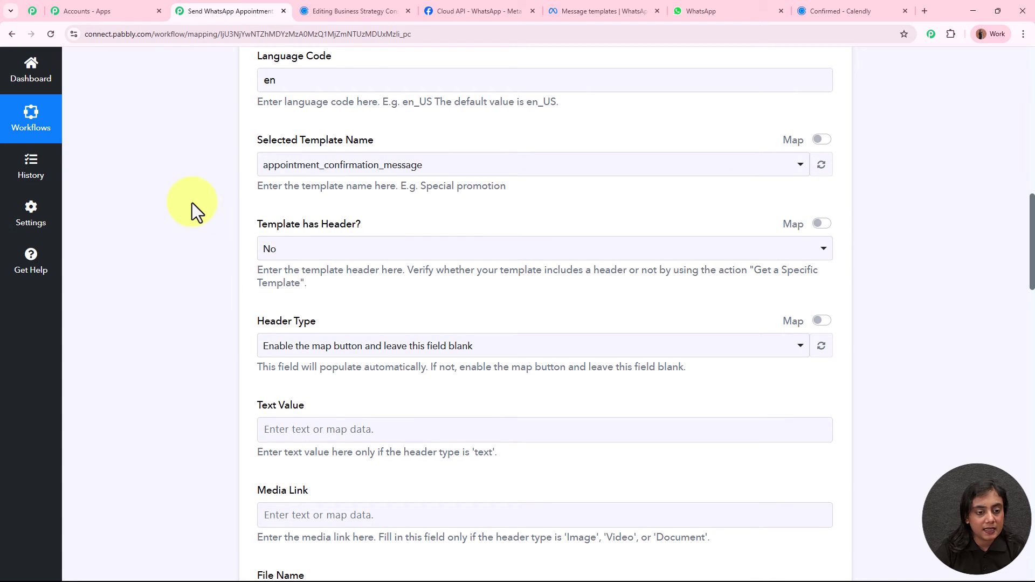
pyautogui.click(587, 10)
pyautogui.scroll(-2, 364, 351)
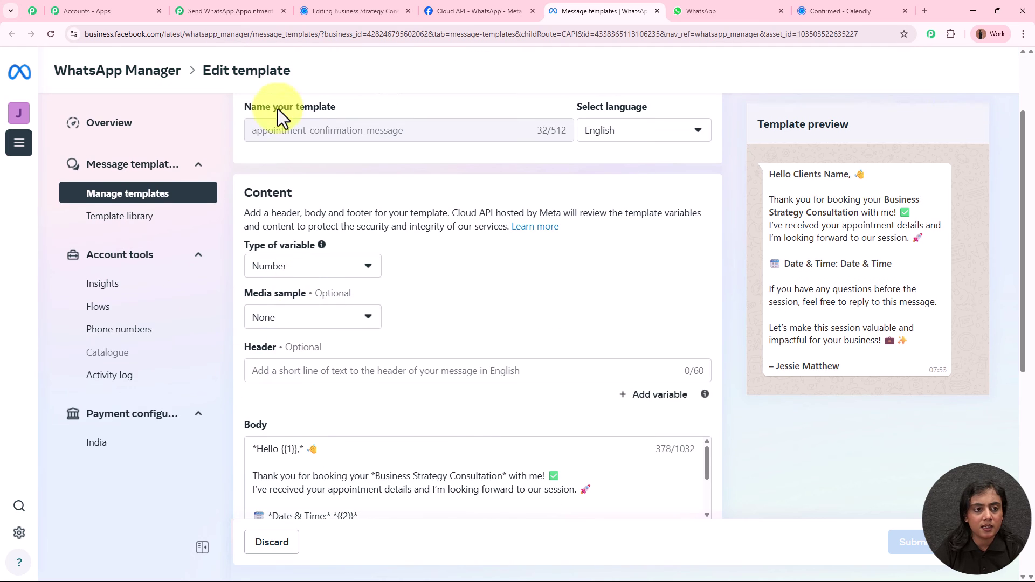
pyautogui.click(216, 6)
pyautogui.click(345, 250)
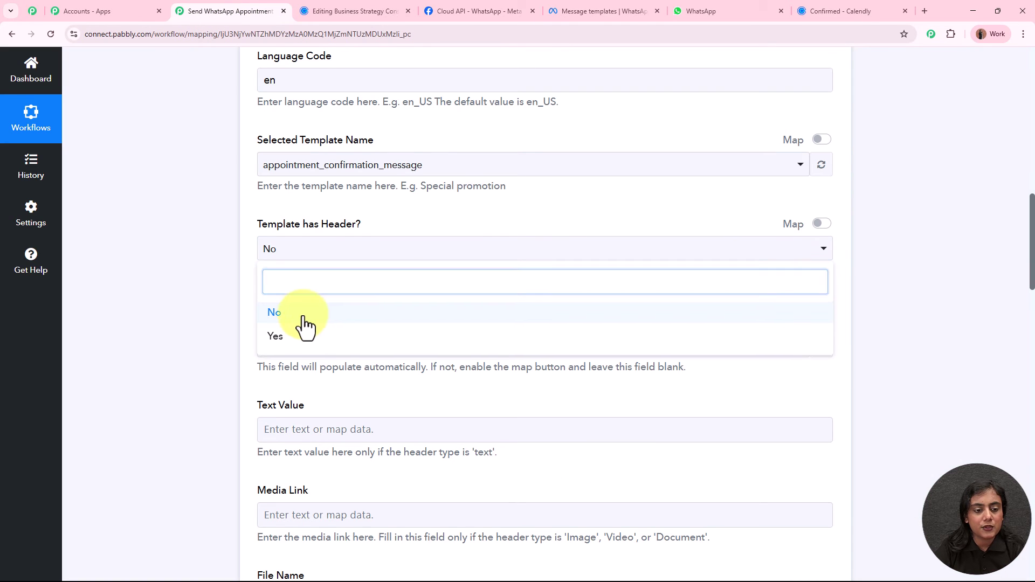
pyautogui.click(300, 327)
# Enable Map for Header Type and leave the field blank.
pyautogui.scroll(-2, 226, 300)
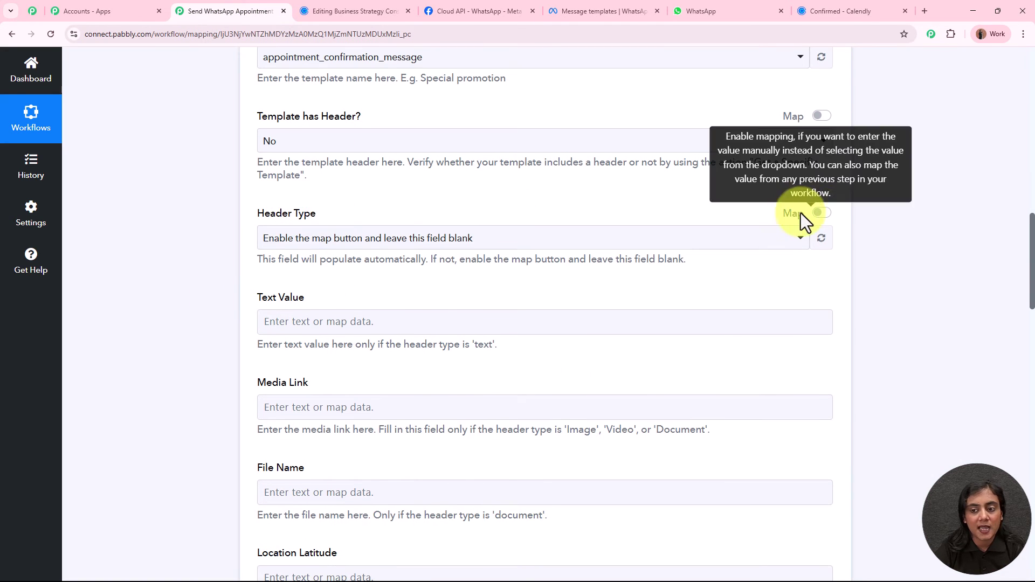
pyautogui.click(820, 213)
pyautogui.tripleClick(541, 238)
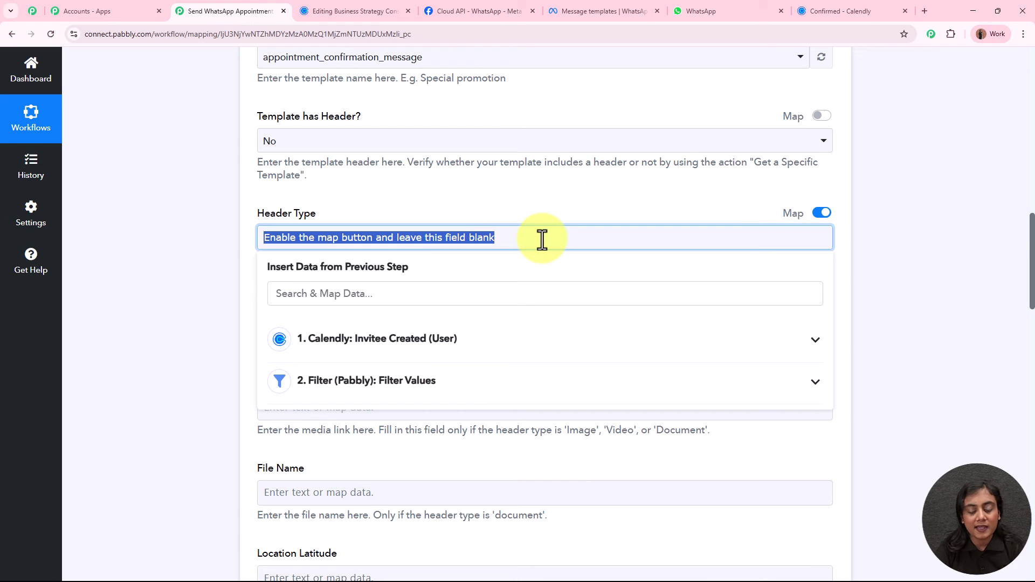
pyautogui.press('BackSpace')
pyautogui.click(176, 280)
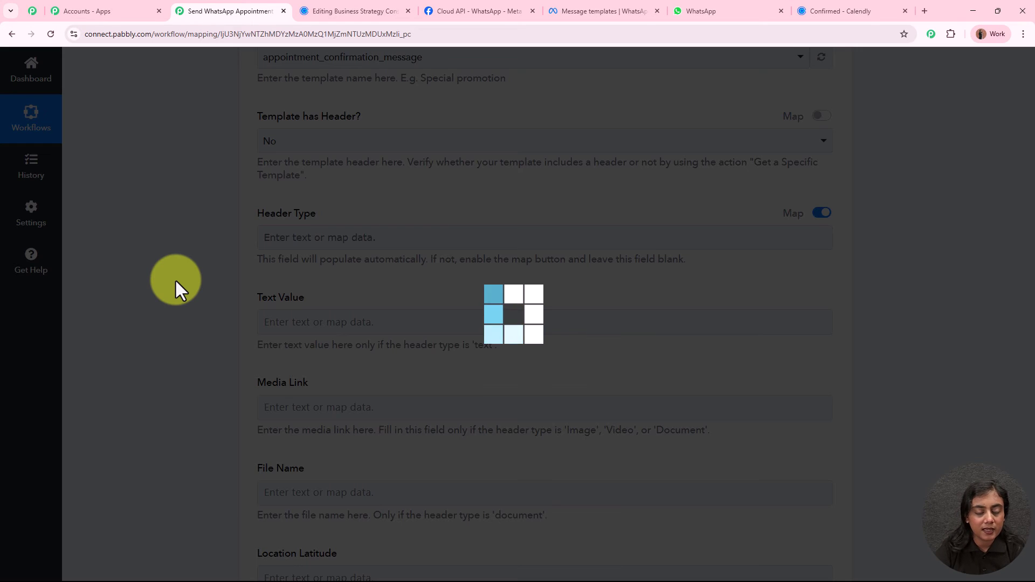
# Set Template has Body? to Yes and review the template body in WhatsApp Manager.
pyautogui.scroll(-2, 226, 231)
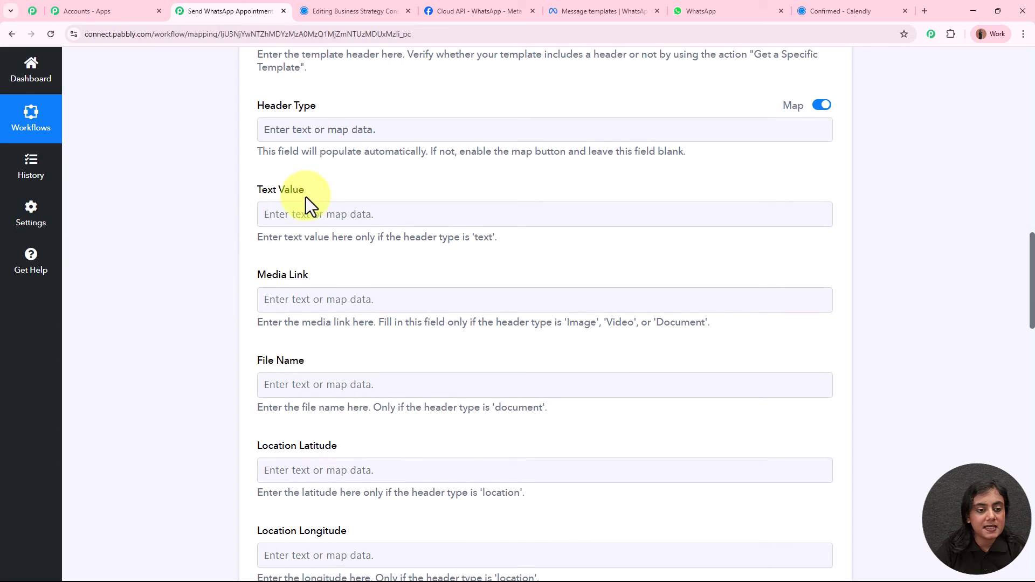
pyautogui.scroll(-10, 334, 460)
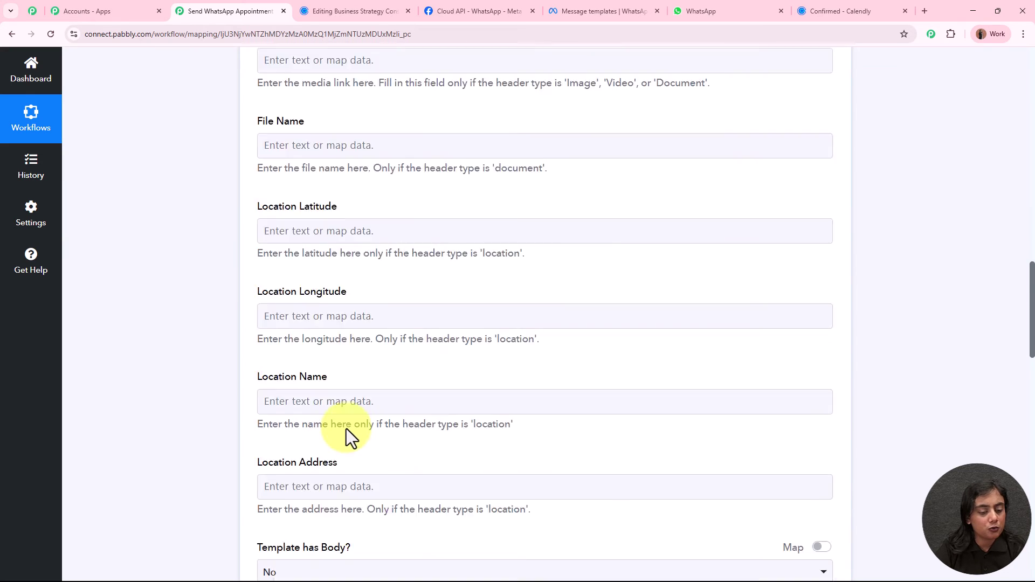
pyautogui.scroll(-1, 360, 402)
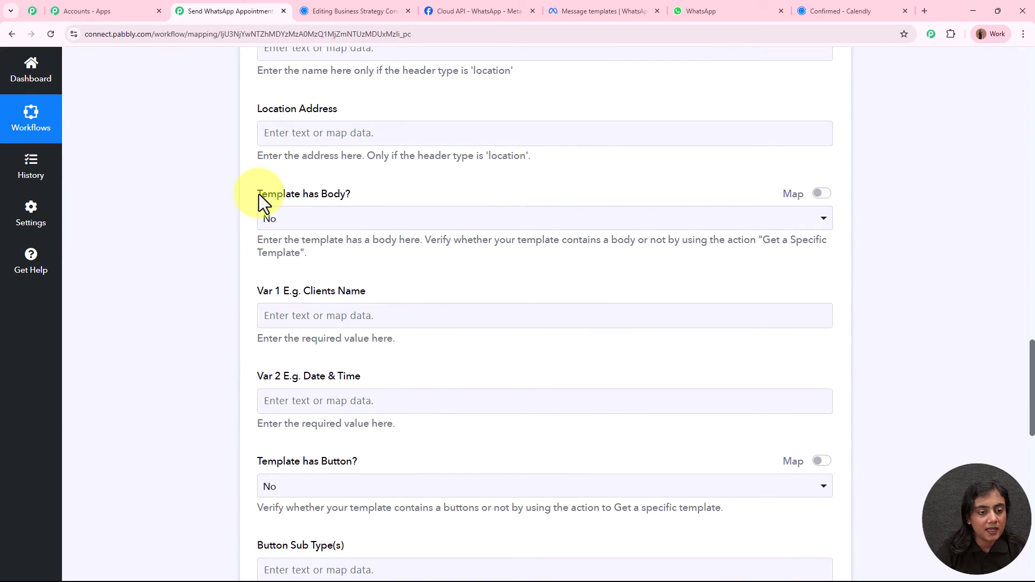
pyautogui.moveTo(259, 194); pyautogui.dragTo(353, 200)
pyautogui.click(365, 220)
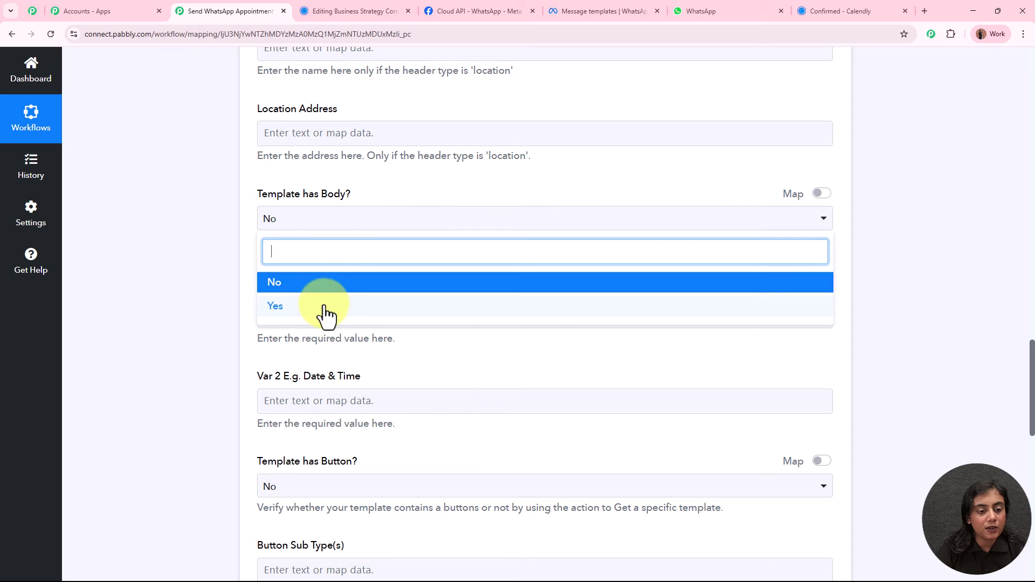
pyautogui.click(323, 306)
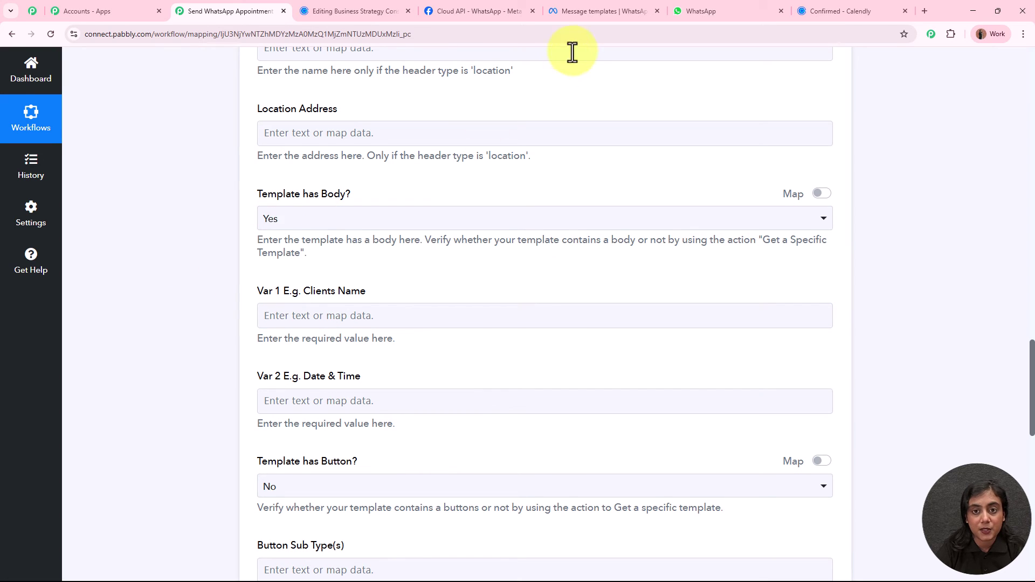
pyautogui.click(590, 11)
pyautogui.scroll(-1, 517, 251)
# Map Var 1 to the Calendly invitee's Res3 Resource First Name and Last Name.
pyautogui.scroll(-2, 516, 252)
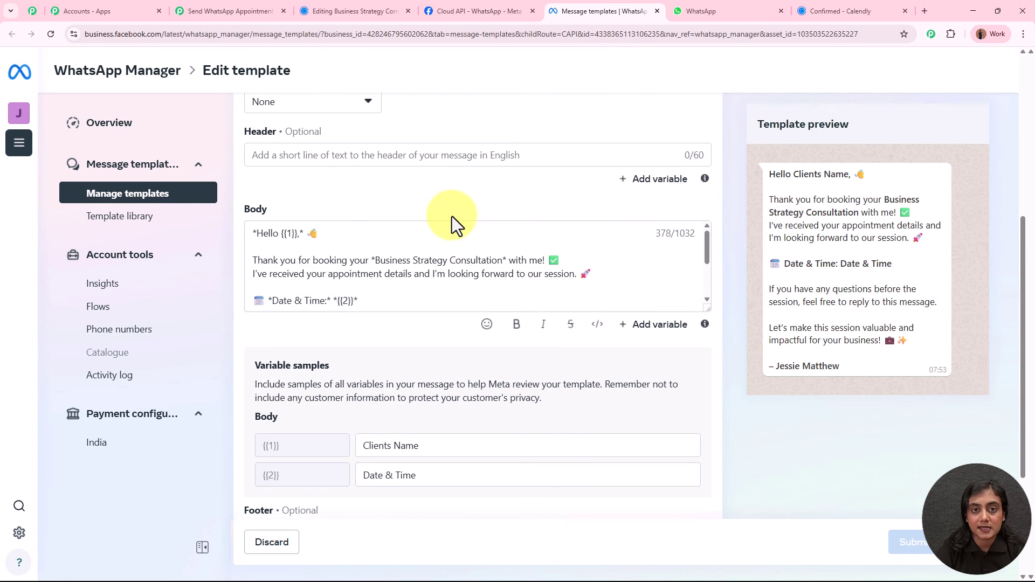
pyautogui.click(227, 11)
pyautogui.scroll(-3, 221, 198)
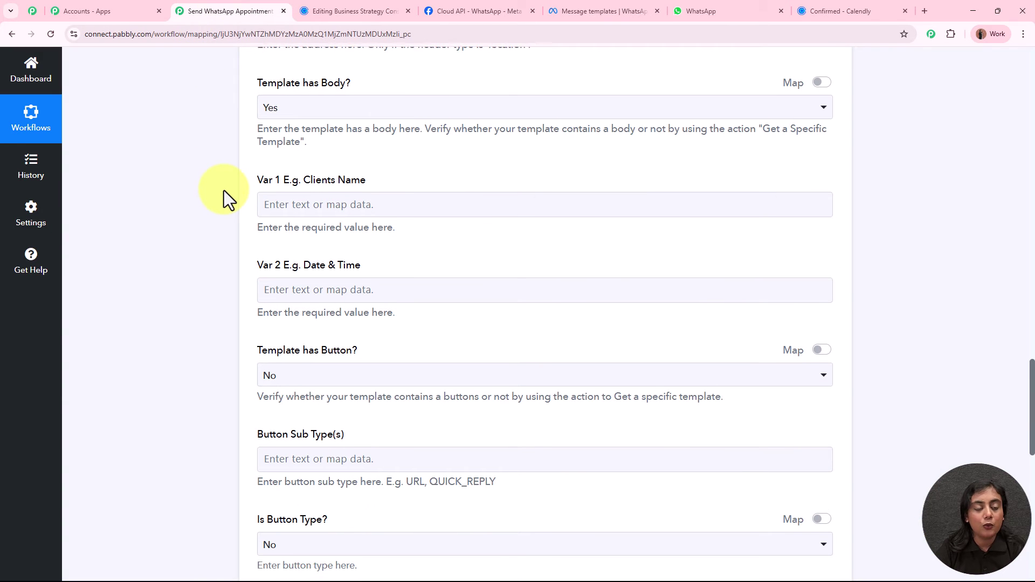
pyautogui.moveTo(257, 130); pyautogui.dragTo(367, 130)
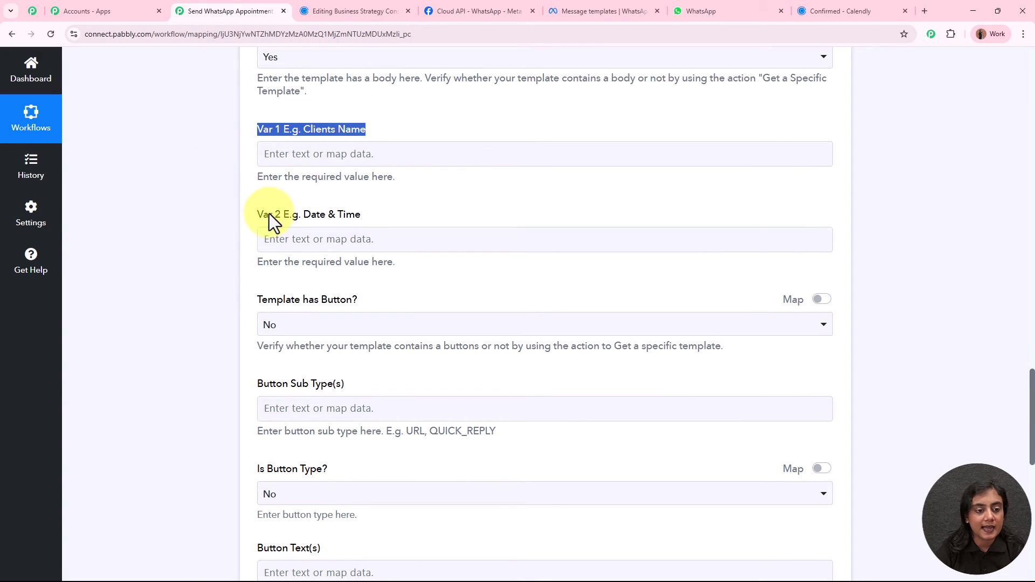
pyautogui.moveTo(258, 213); pyautogui.dragTo(363, 214)
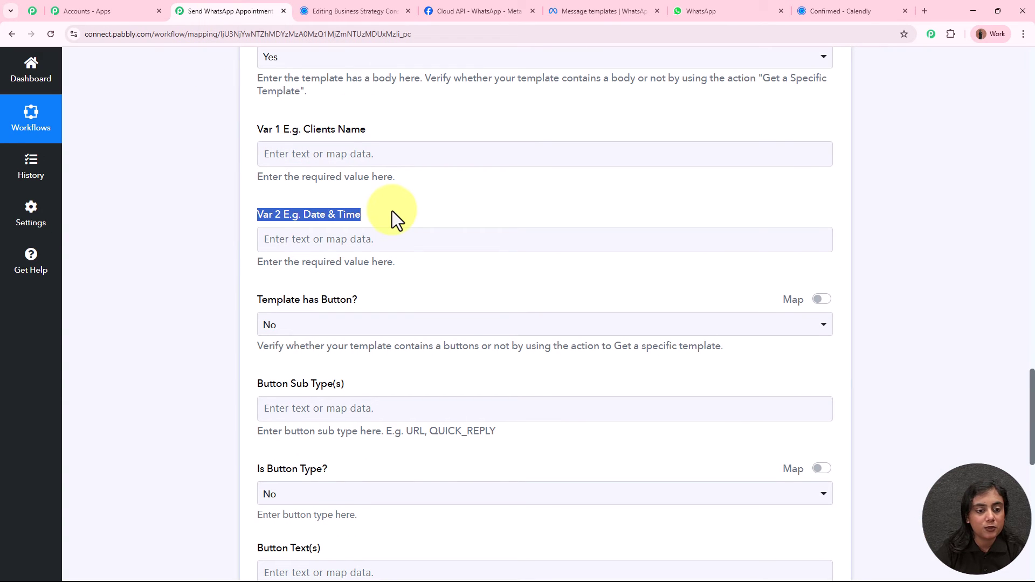
pyautogui.click(370, 153)
pyautogui.click(338, 211)
pyautogui.write('na')
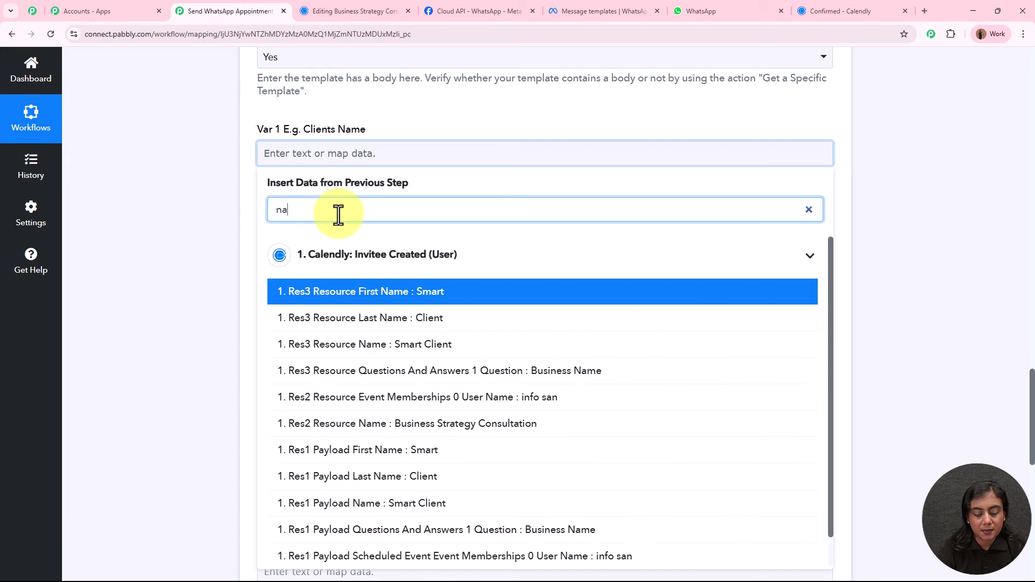
pyautogui.write('me')
pyautogui.click(430, 300)
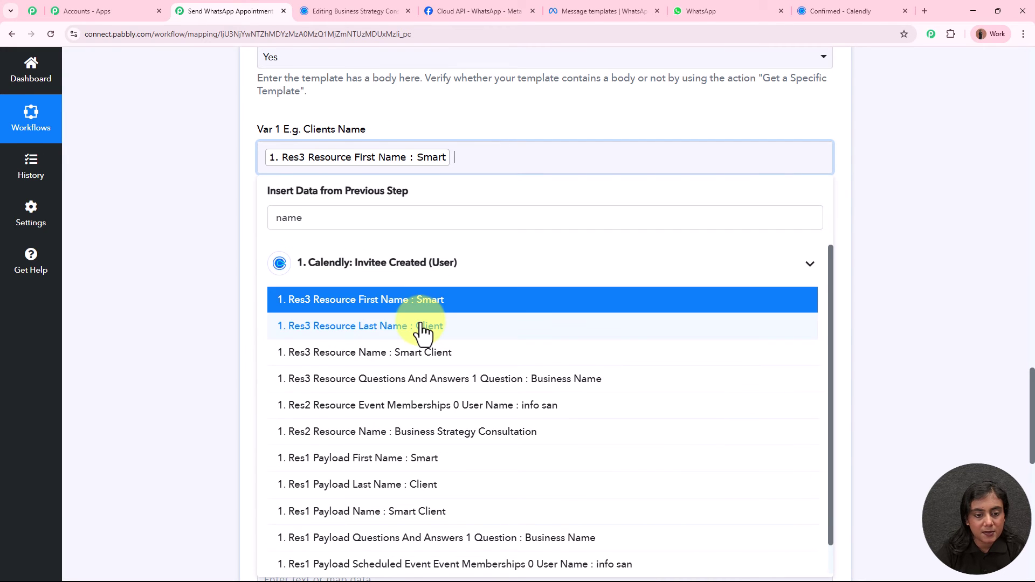
pyautogui.click(423, 326)
pyautogui.click(184, 148)
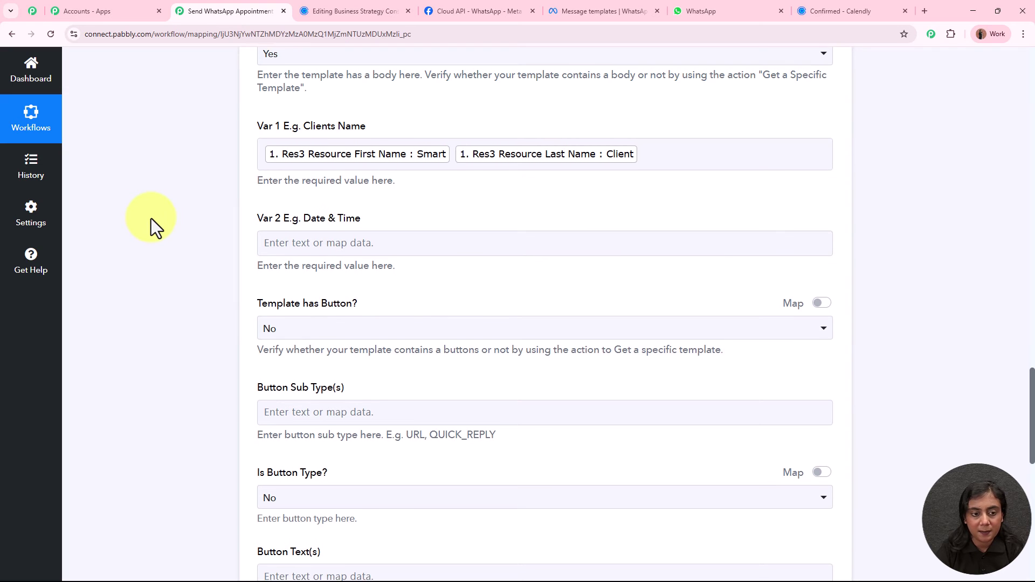
# Search 'start' in the Var 2 picker, then close it leaving Var 2 empty.
pyautogui.scroll(-1, 250, 255)
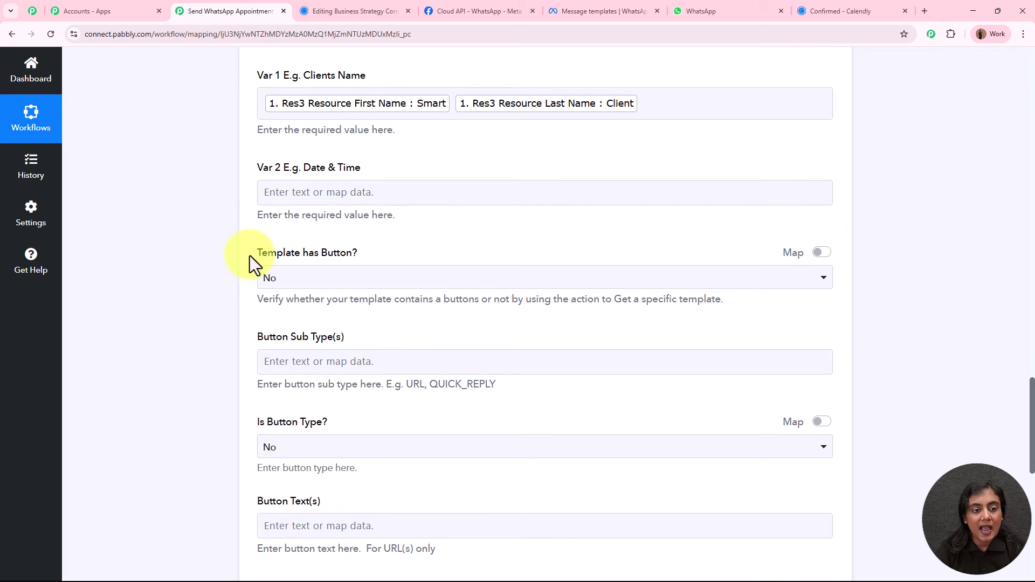
pyautogui.click(189, 205)
pyautogui.click(329, 192)
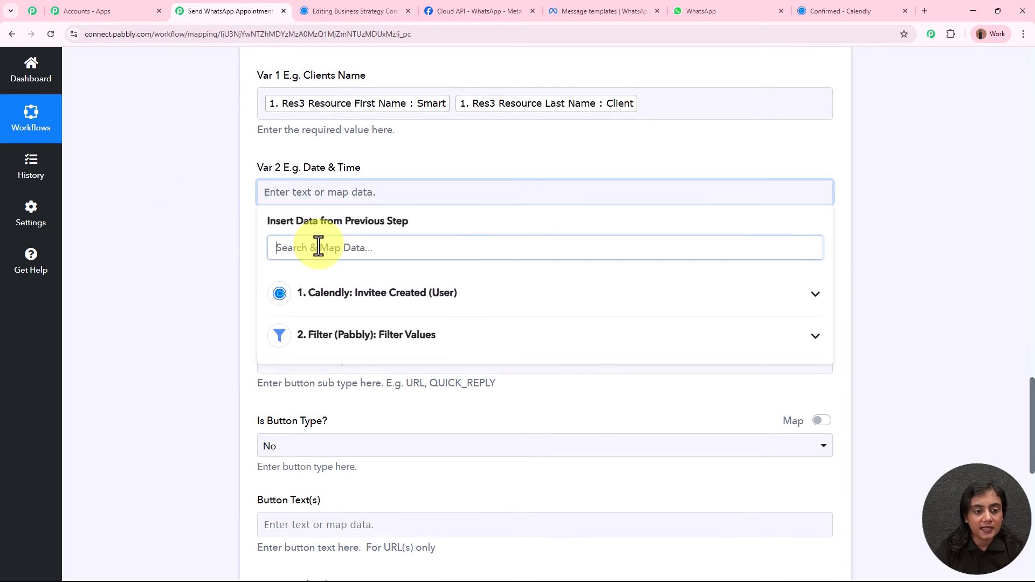
pyautogui.write('start')
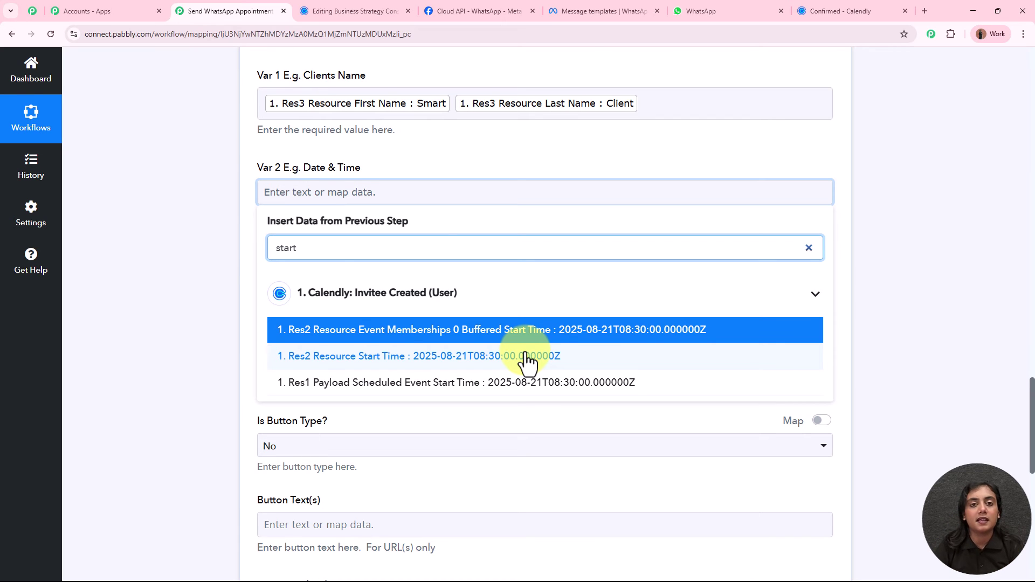
pyautogui.click(225, 248)
pyautogui.scroll(15, 222, 246)
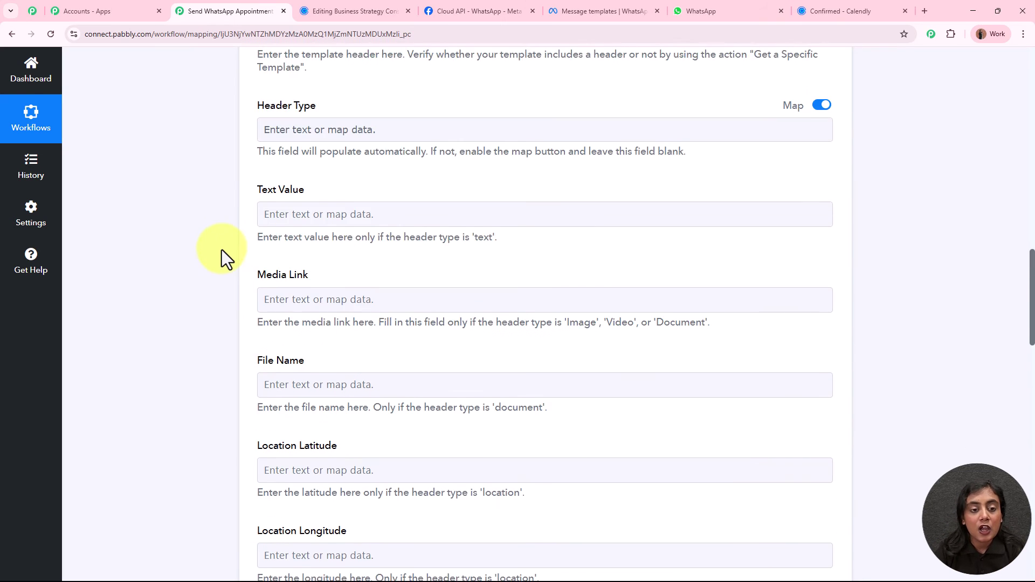
pyautogui.scroll(15, 223, 254)
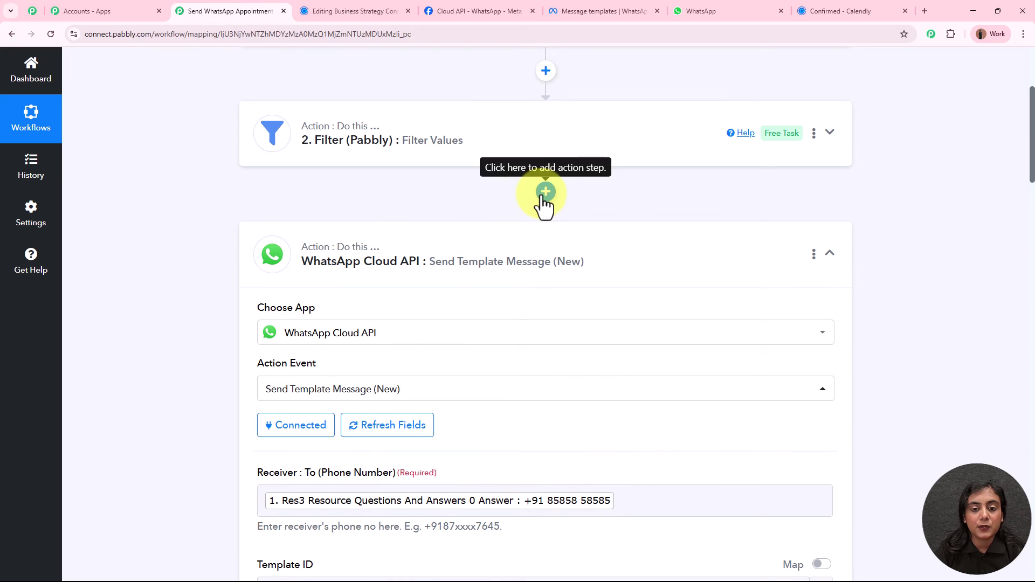
# Add a connected DateTime Formatter step after Filter using 'Format Date with Time Zone'.
pyautogui.click(545, 192)
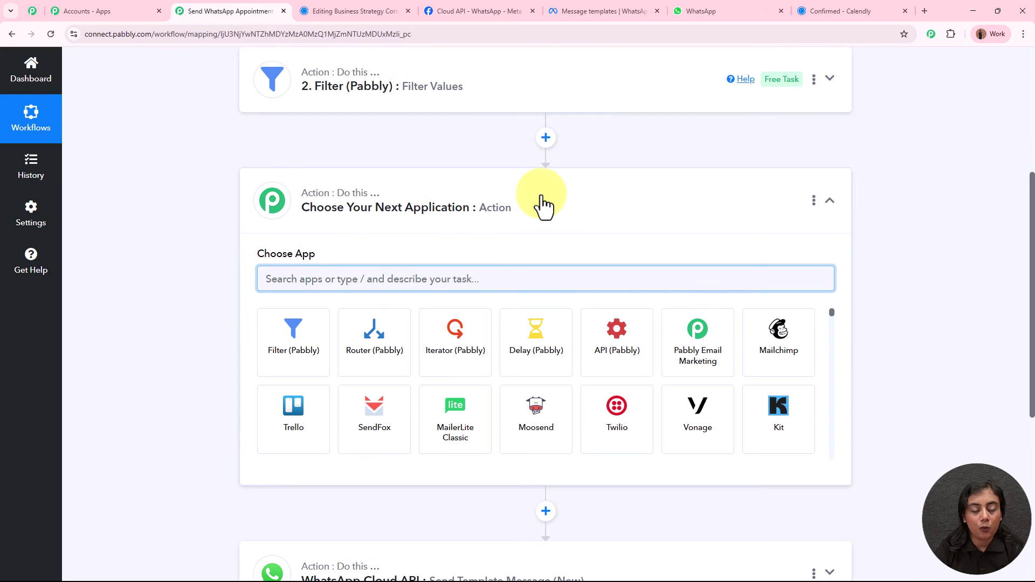
pyautogui.write('Date')
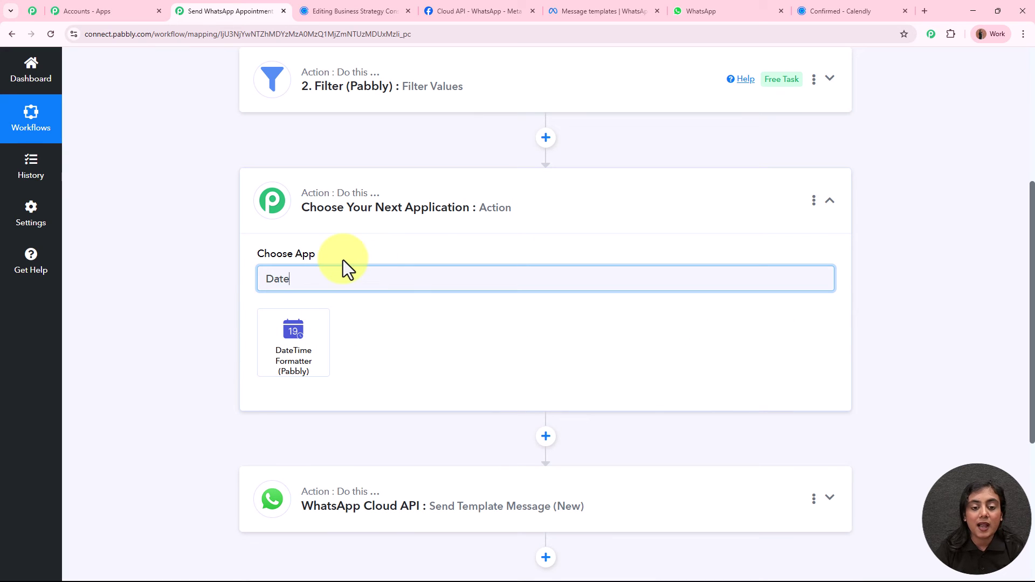
pyautogui.click(313, 357)
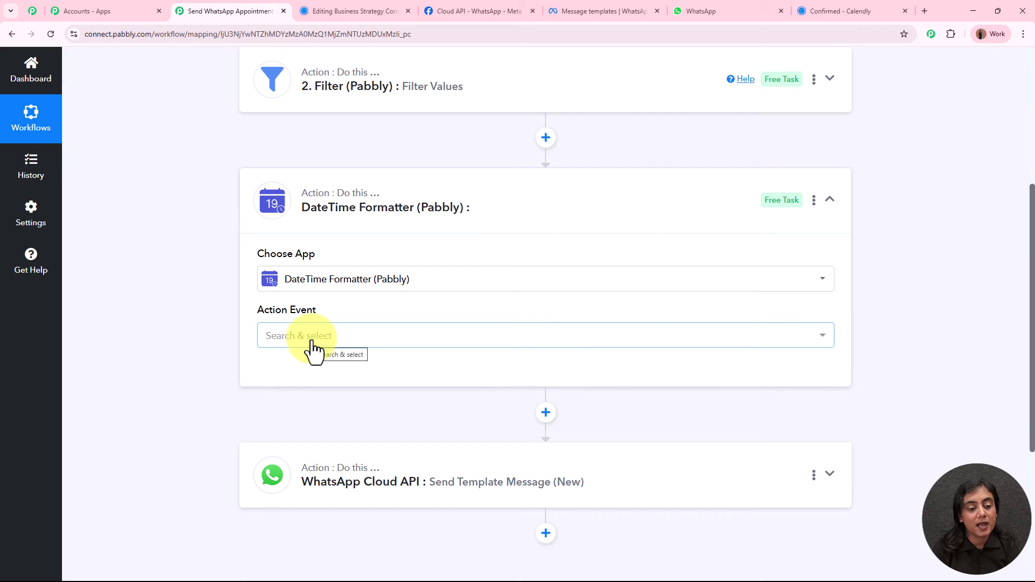
pyautogui.click(312, 344)
pyautogui.click(339, 397)
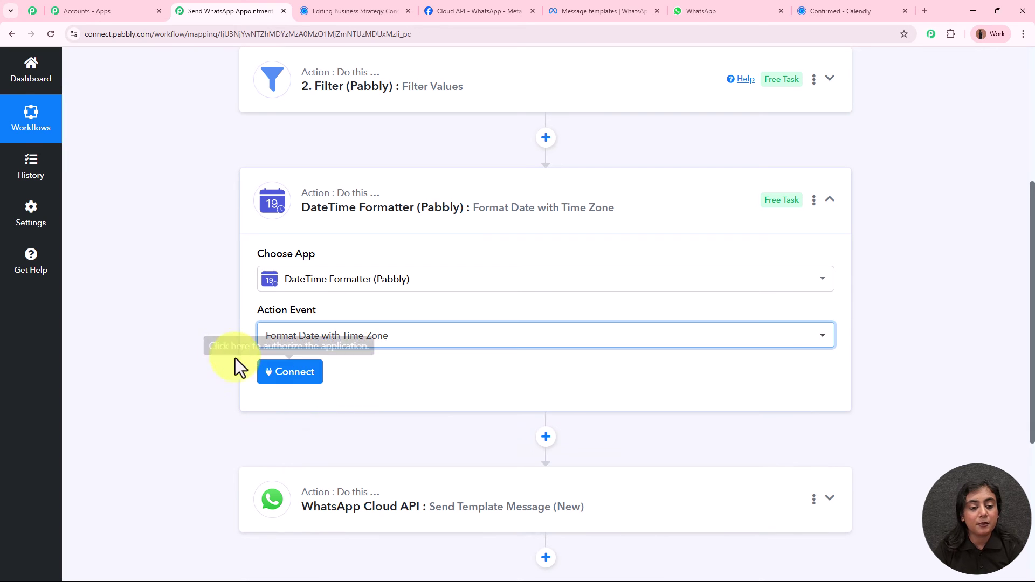
pyautogui.click(284, 376)
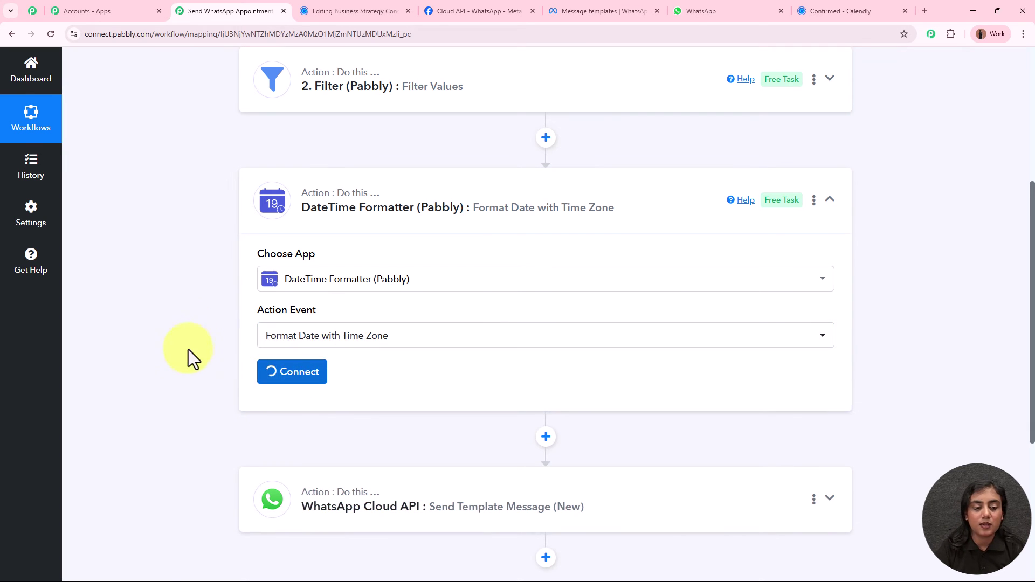
# Map the Calendly Start Time into the Date field.
pyautogui.scroll(-5, 186, 344)
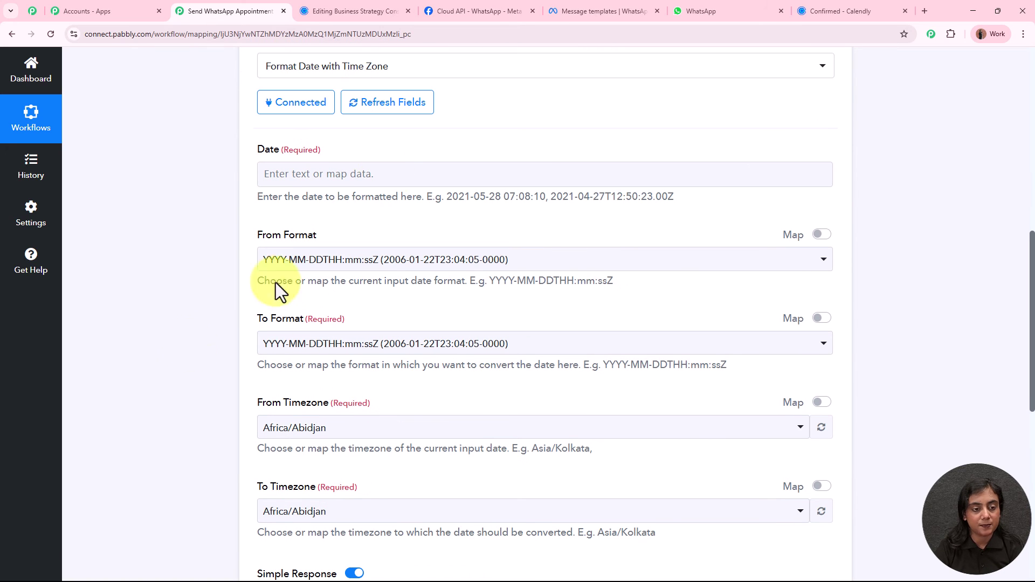
pyautogui.click(380, 172)
pyautogui.click(365, 236)
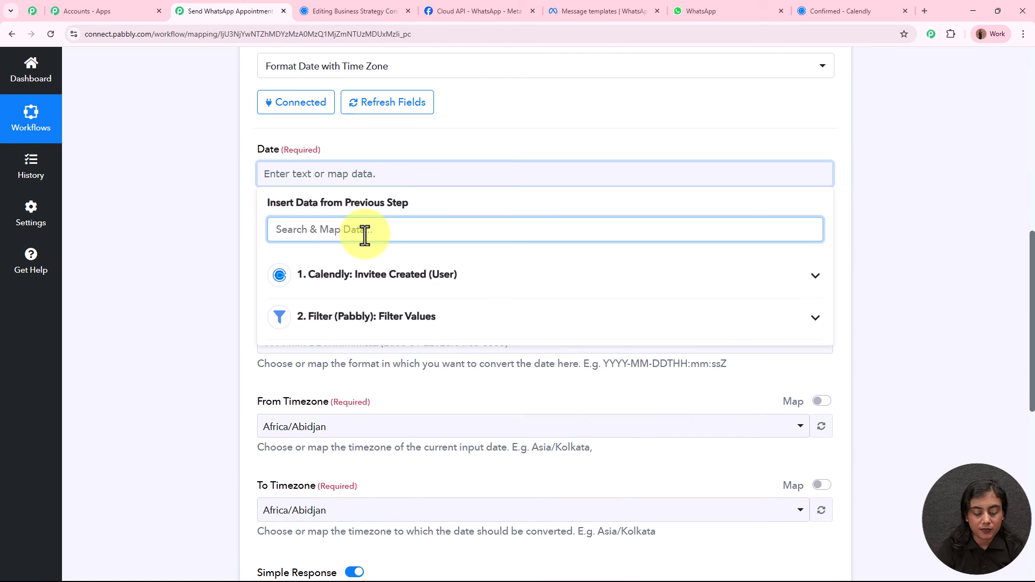
pyautogui.write('satr')
pyautogui.press('BackSpace')
pyautogui.press('BackSpace')
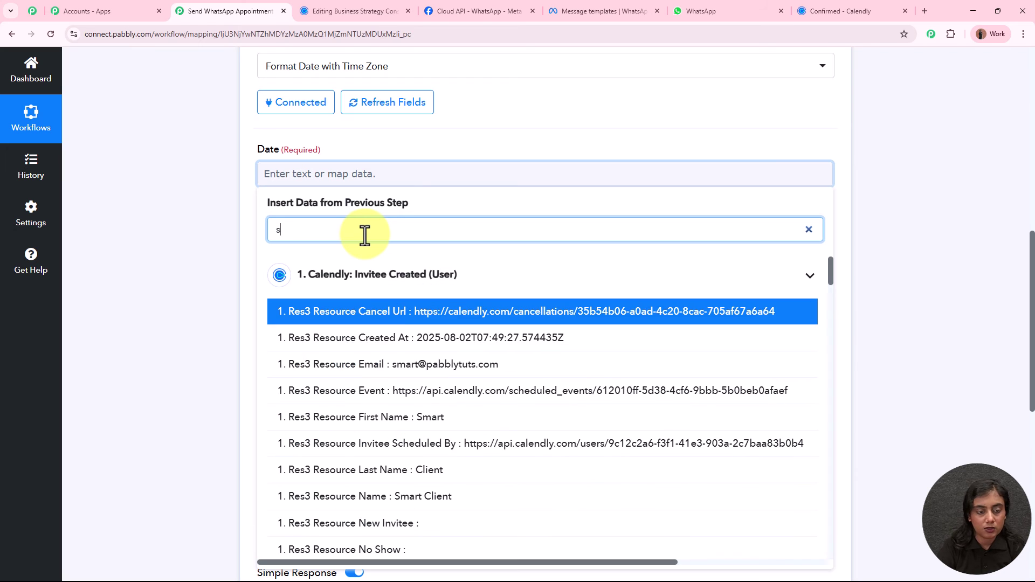
pyautogui.write('tart')
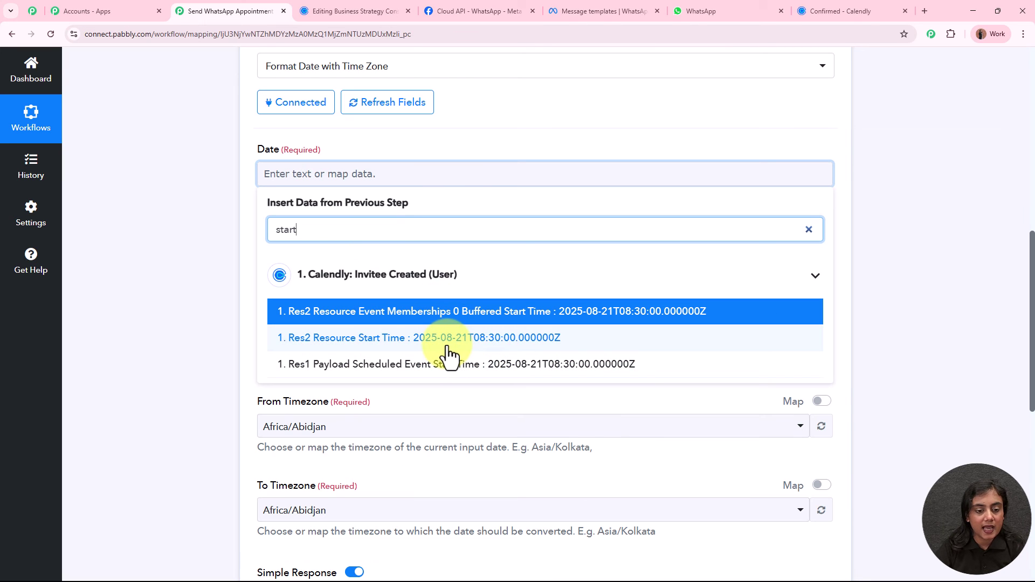
pyautogui.click(453, 340)
pyautogui.click(204, 240)
# Keep ISO as From Format and set To Format to DD/MM/YYYY hh:mm:ss A.
pyautogui.scroll(-3, 226, 231)
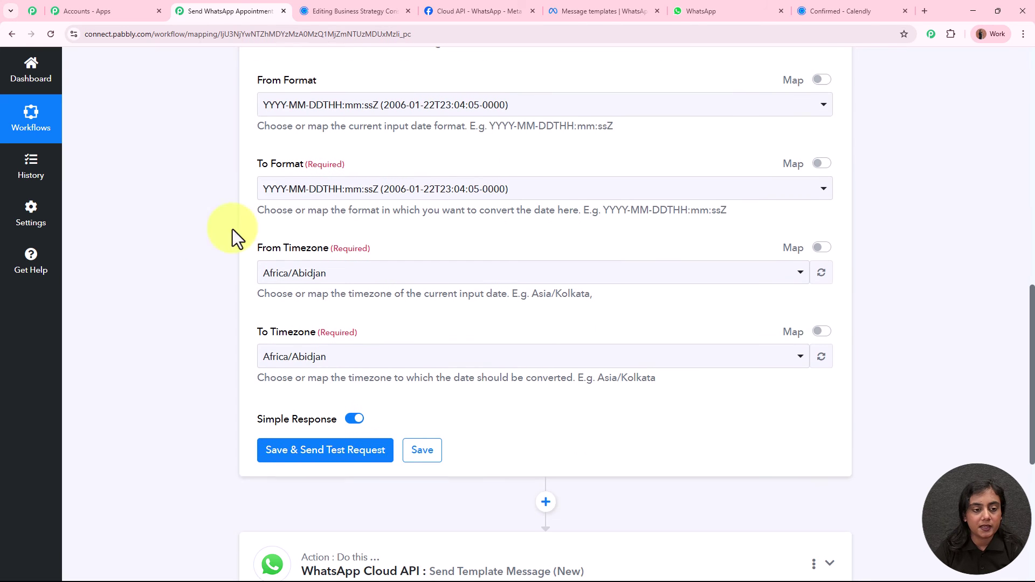
pyautogui.click(362, 105)
pyautogui.click(361, 168)
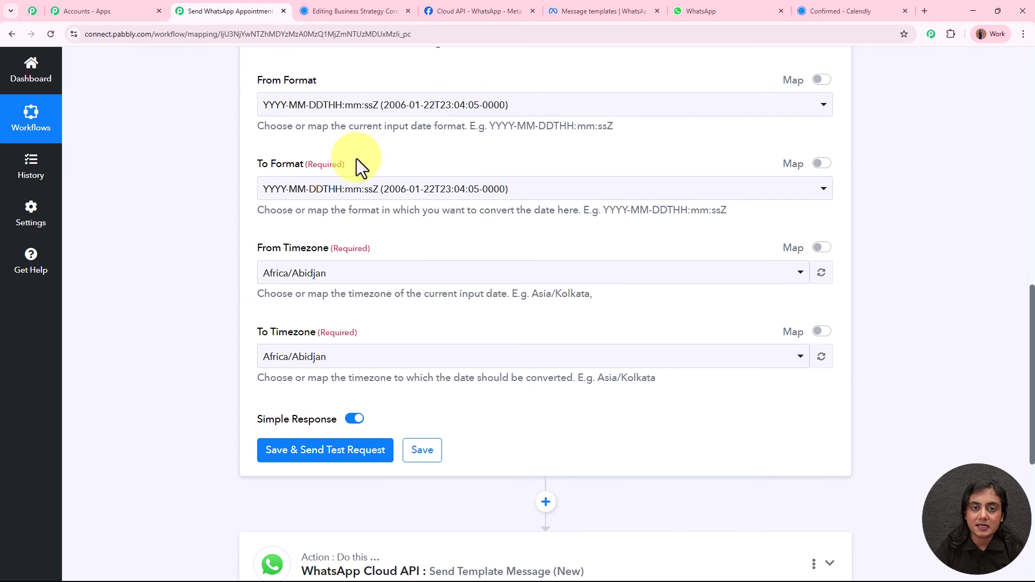
pyautogui.click(358, 189)
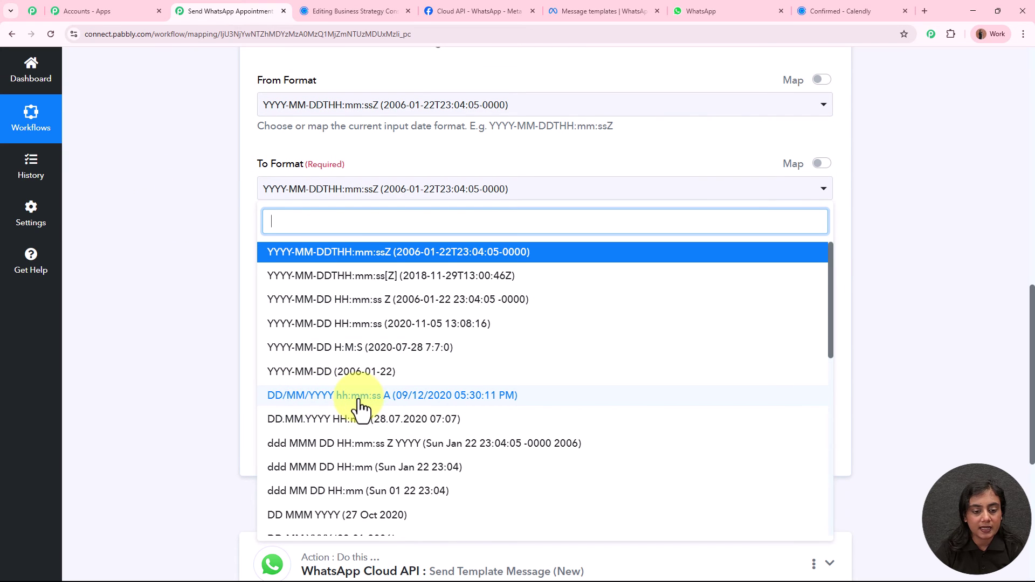
pyautogui.click(504, 399)
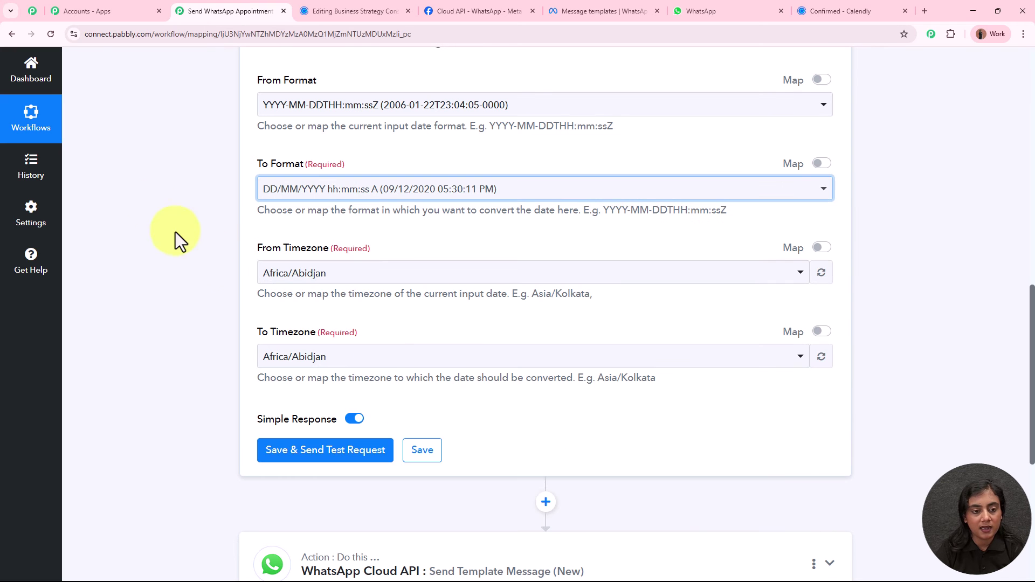
pyautogui.click(367, 190)
pyautogui.scroll(-5, 462, 501)
pyautogui.scroll(5, 455, 478)
pyautogui.click(132, 306)
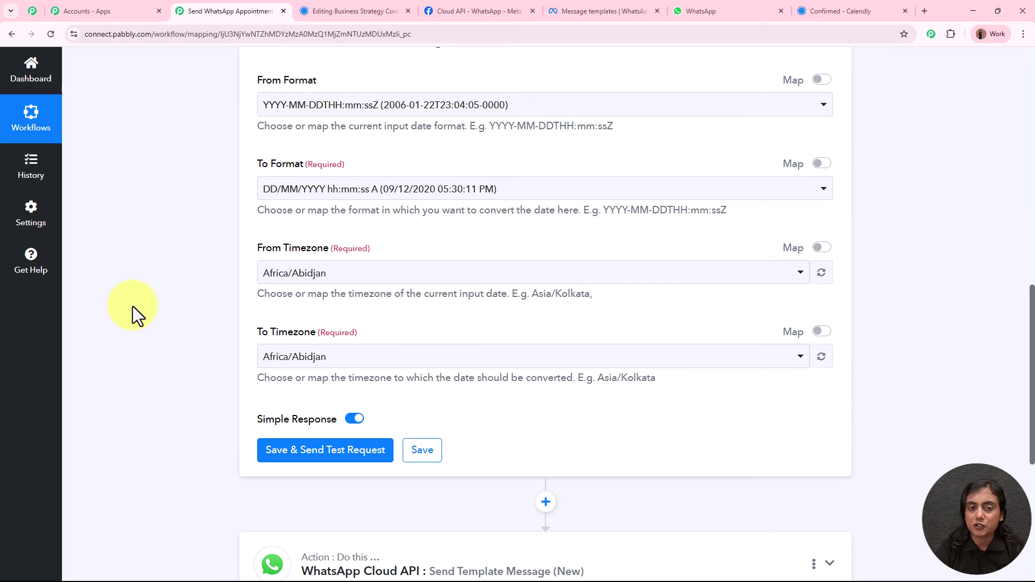
# Convert from Etc/UTC to Asia/Kolkata, then save and test the step.
pyautogui.click(334, 275)
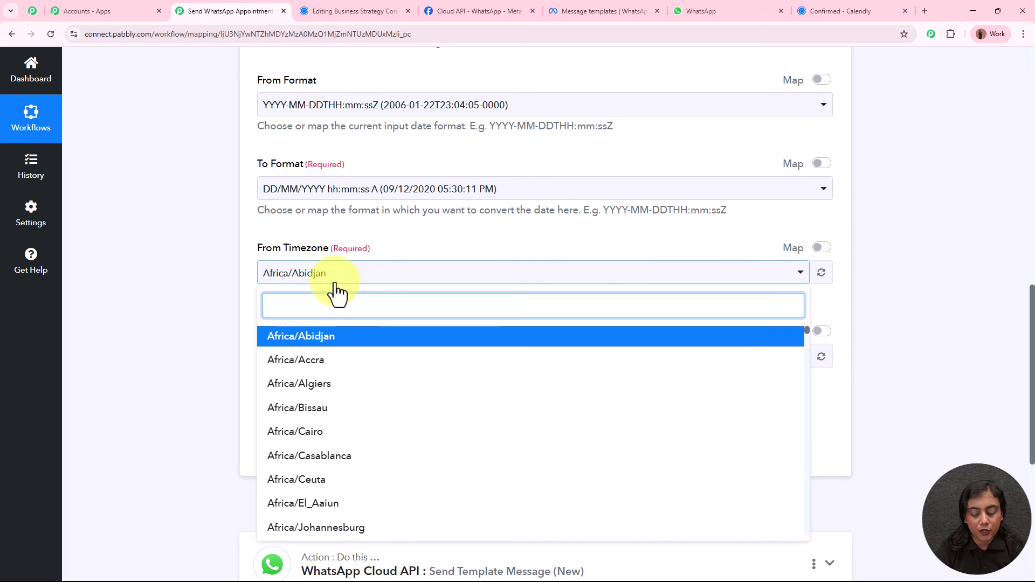
pyautogui.write('utc')
pyautogui.click(313, 336)
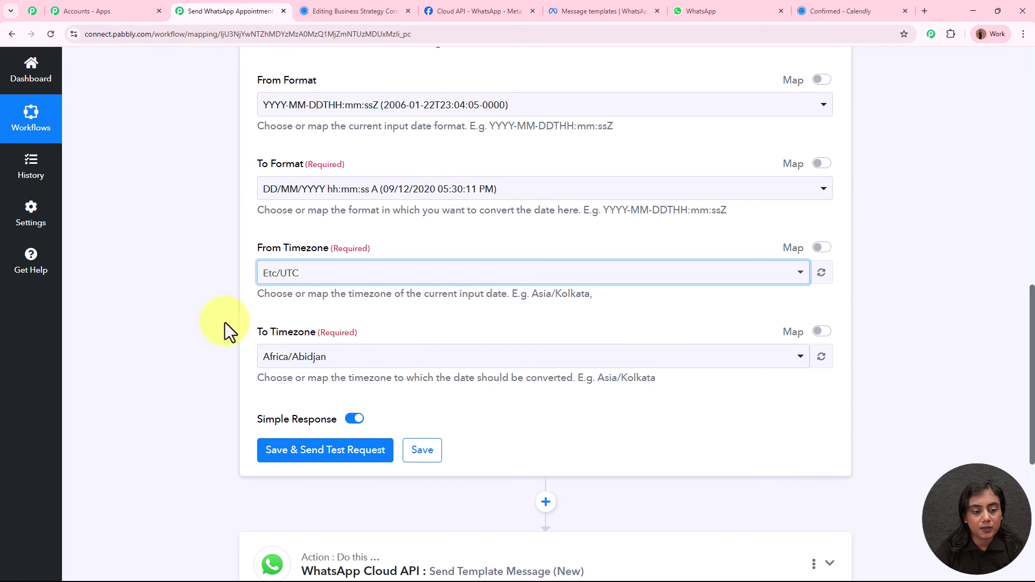
pyautogui.click(370, 357)
pyautogui.write('kol')
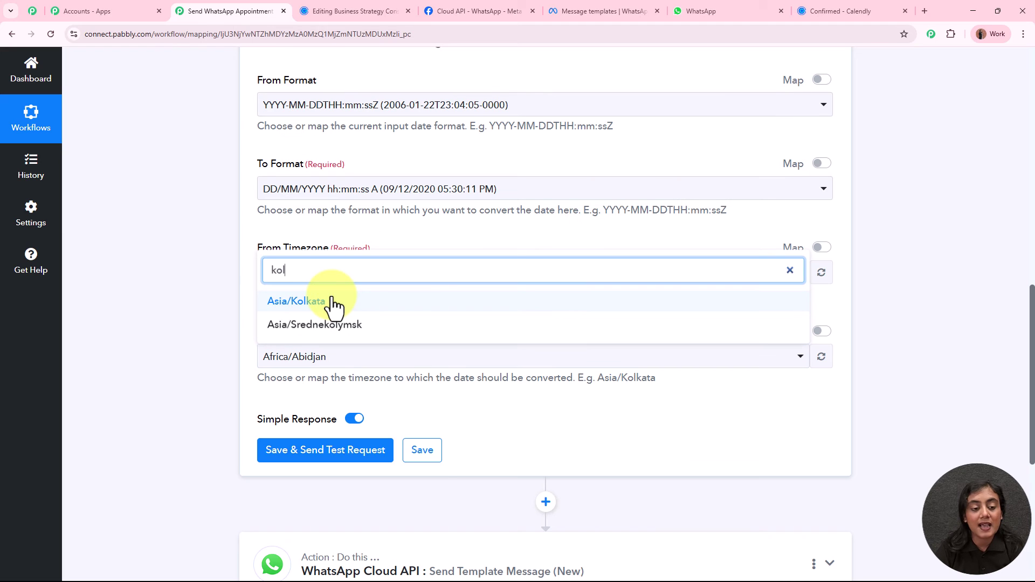
pyautogui.click(335, 302)
pyautogui.click(201, 290)
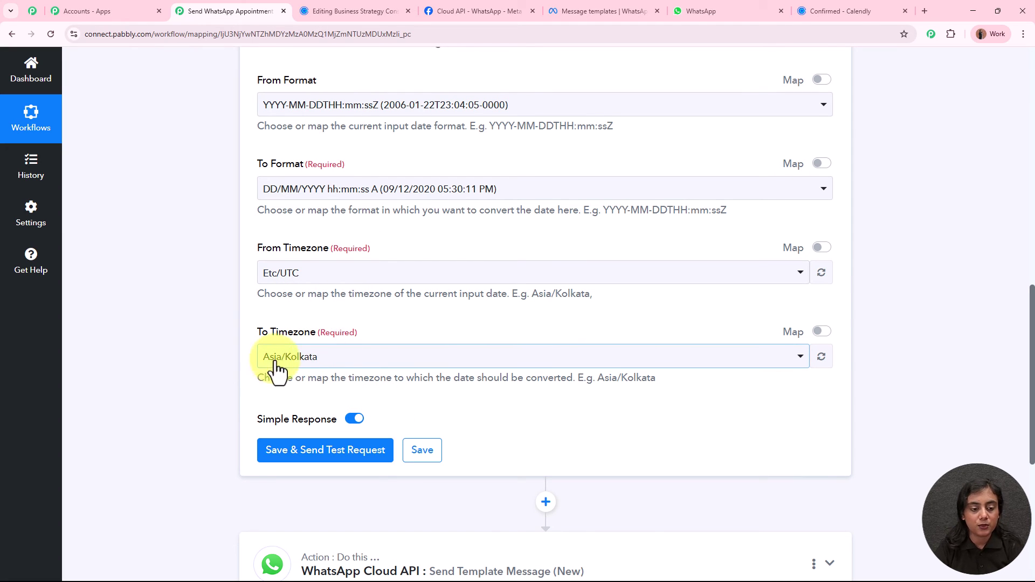
pyautogui.scroll(-3, 335, 370)
pyautogui.click(332, 296)
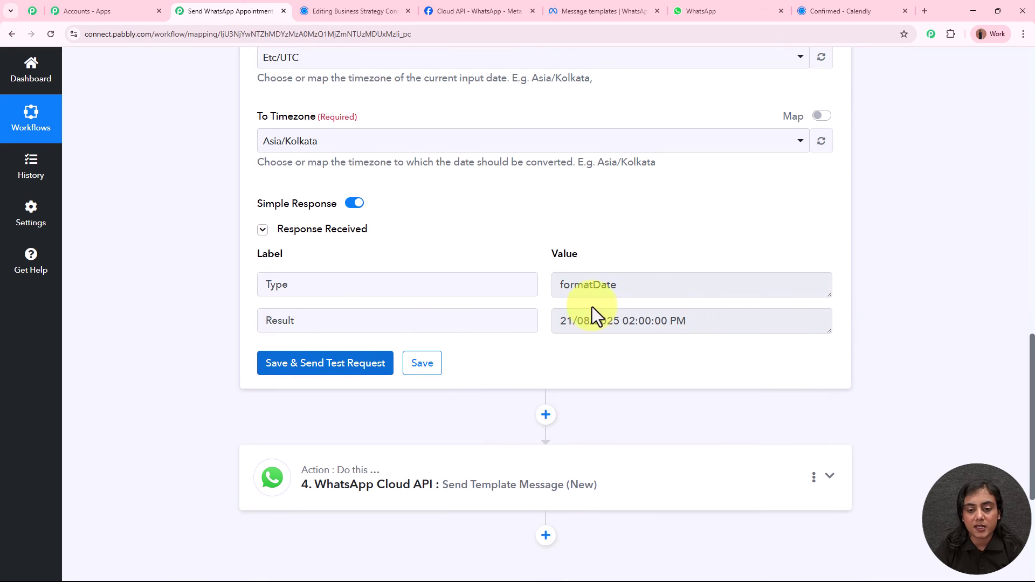
# Highlight the formatted test result, 21/08/2025 02:00:00 PM, in the output.
pyautogui.moveTo(561, 322); pyautogui.dragTo(701, 325)
pyautogui.click(898, 328)
pyautogui.scroll(-3, 898, 327)
# Map the DateTime Formatter Result into the WhatsApp step's Var 2 Date & Time field.
pyautogui.click(601, 307)
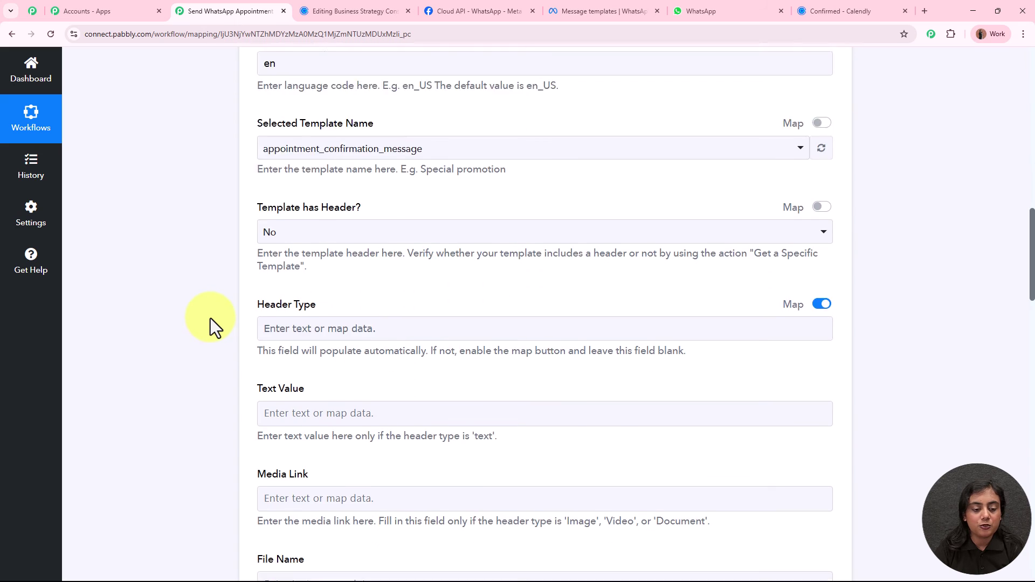
pyautogui.scroll(-3, 324, 278)
pyautogui.click(429, 243)
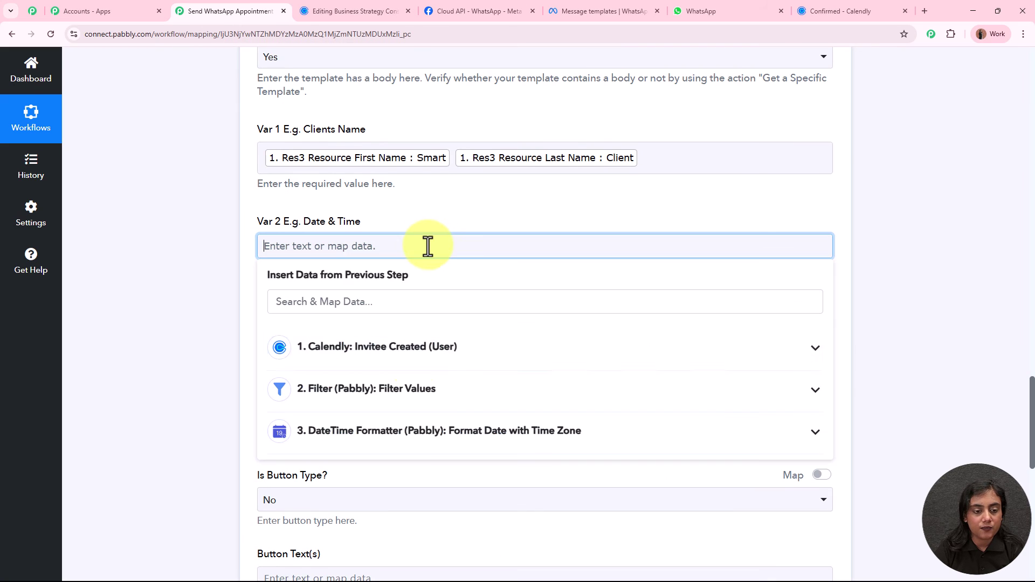
pyautogui.click(417, 437)
pyautogui.click(380, 501)
pyautogui.click(151, 360)
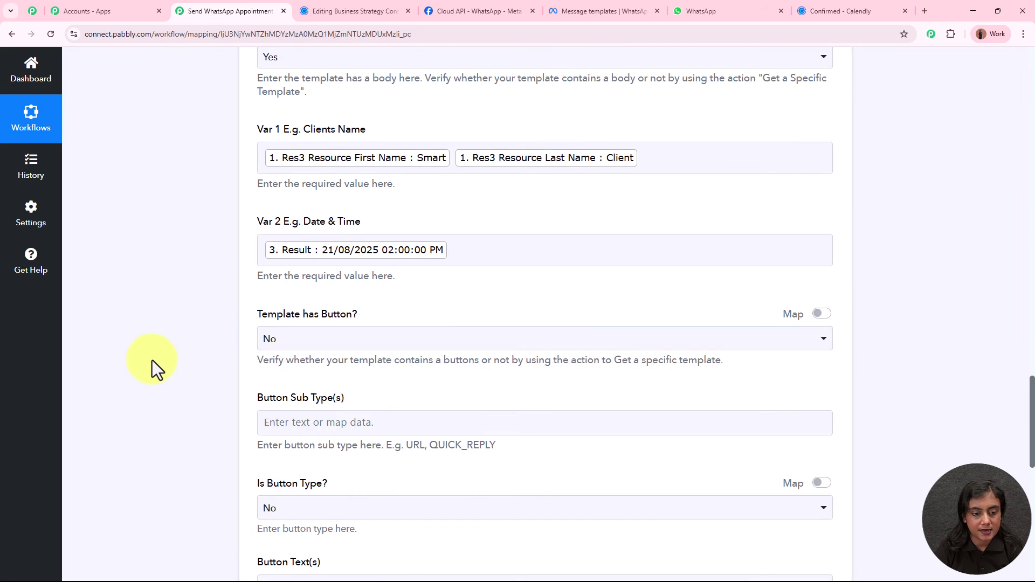
# Review the WhatsApp template fields and select the Receiver phone number field.
pyautogui.scroll(-2, 152, 359)
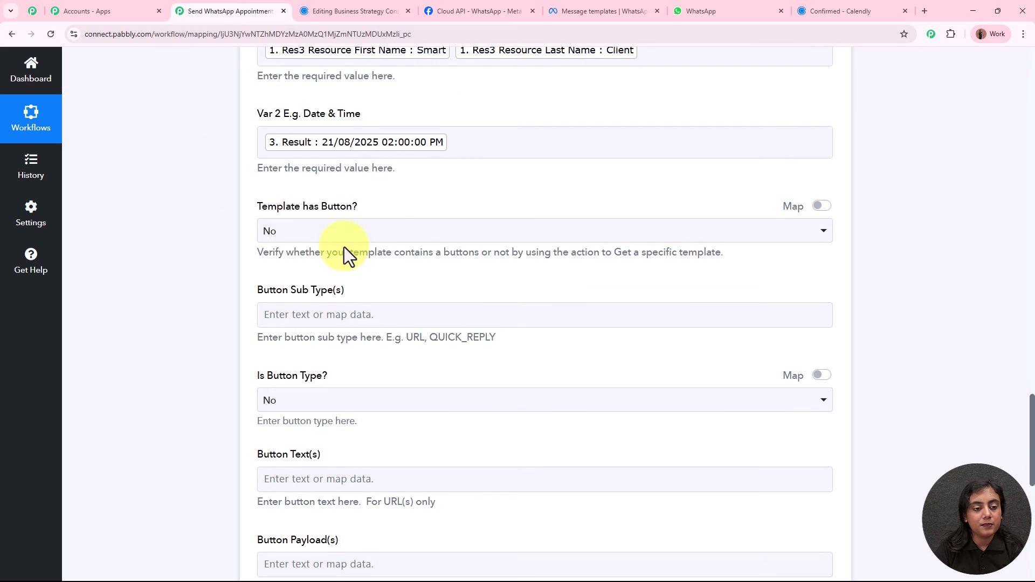
pyautogui.moveTo(263, 206); pyautogui.dragTo(430, 207)
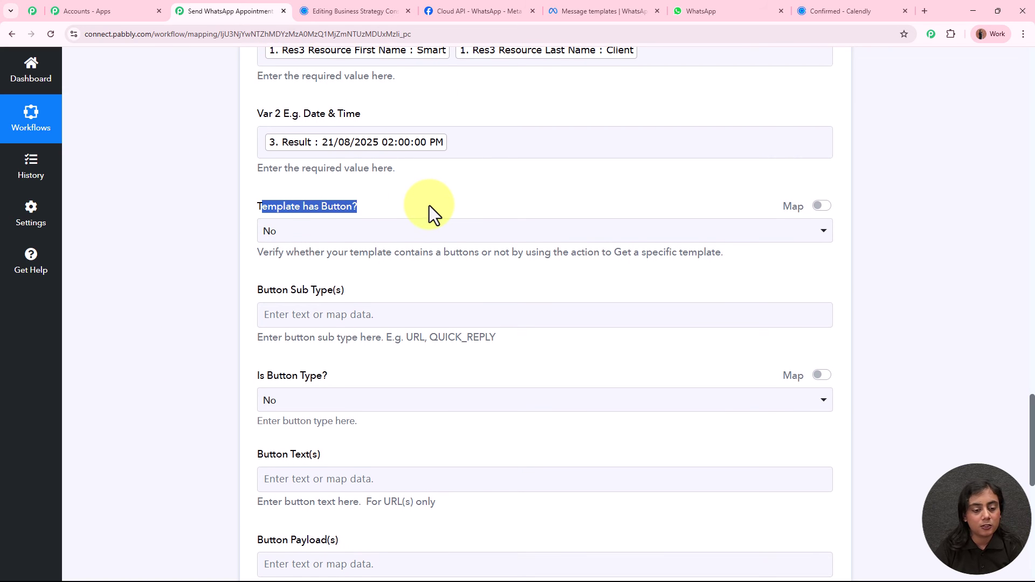
pyautogui.scroll(-2, 429, 206)
pyautogui.click(251, 264)
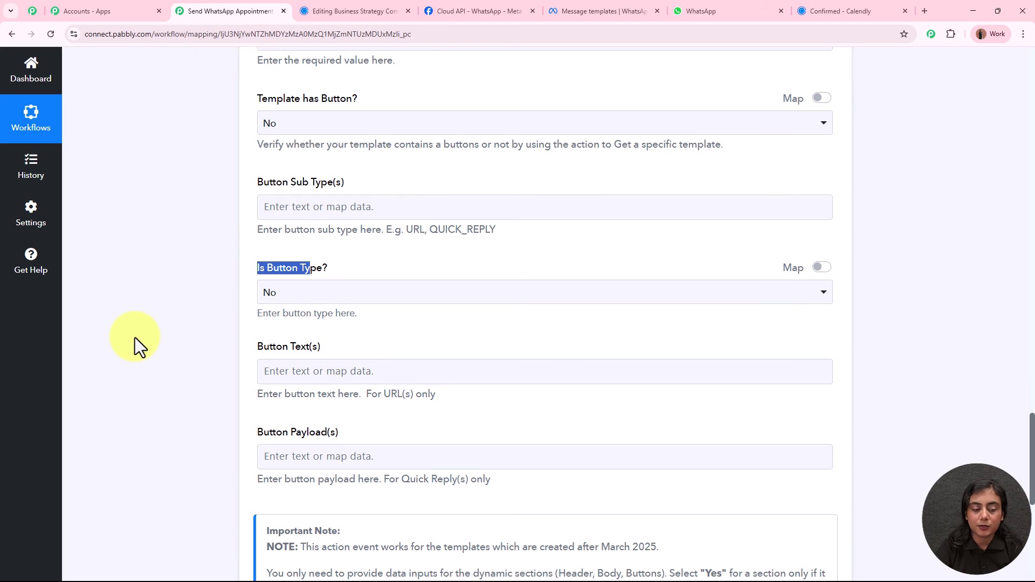
pyautogui.scroll(-2, 135, 338)
pyautogui.scroll(4, 135, 338)
pyautogui.scroll(-5, 137, 337)
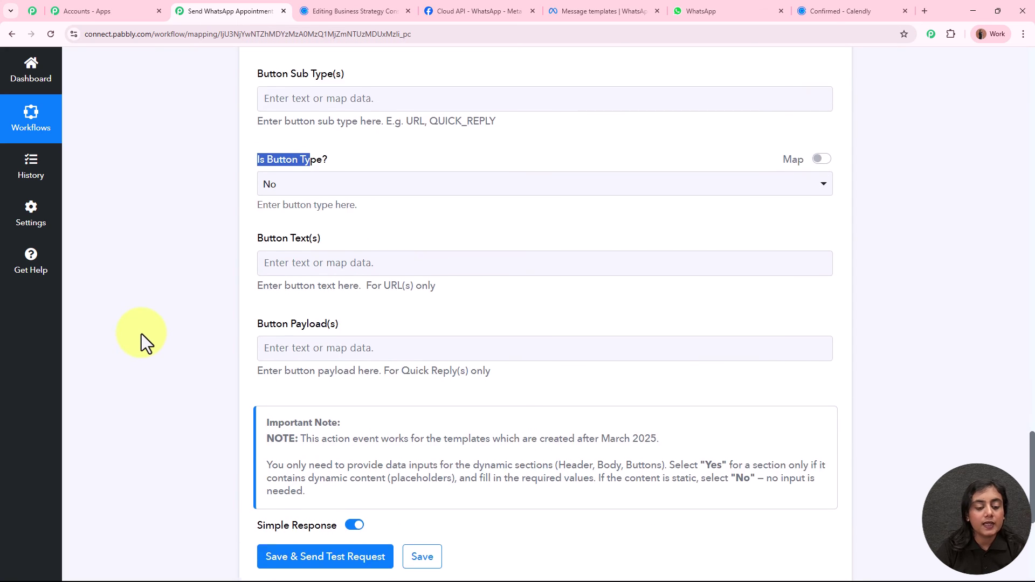
pyautogui.scroll(-5, 141, 335)
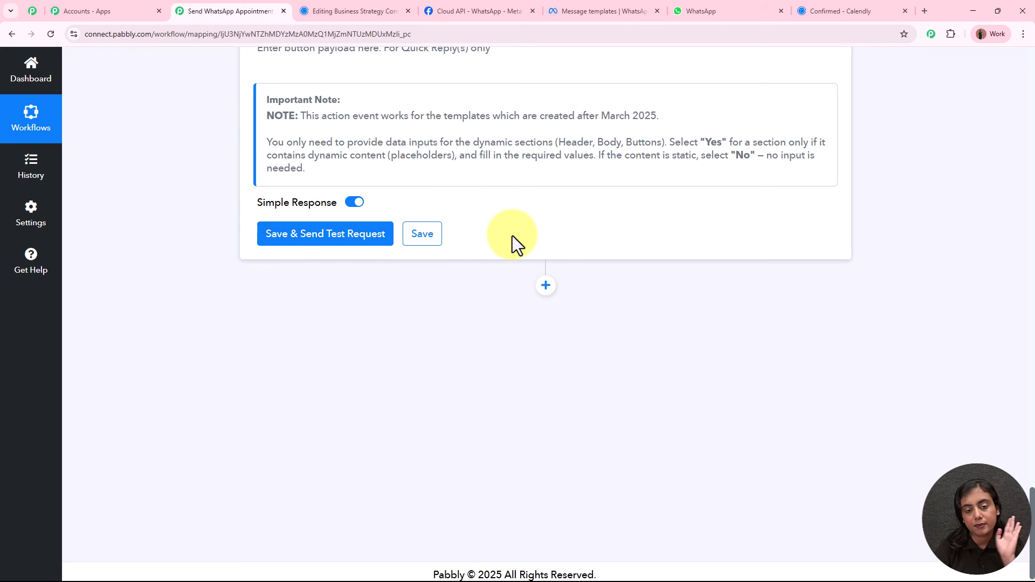
pyautogui.scroll(4, 535, 229)
pyautogui.scroll(20, 659, 225)
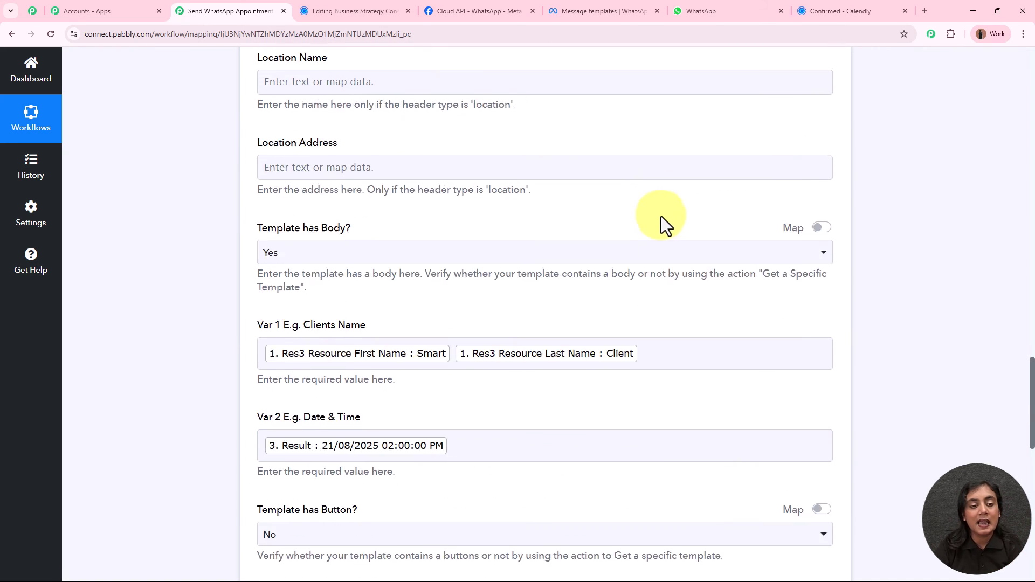
pyautogui.scroll(7, 922, 248)
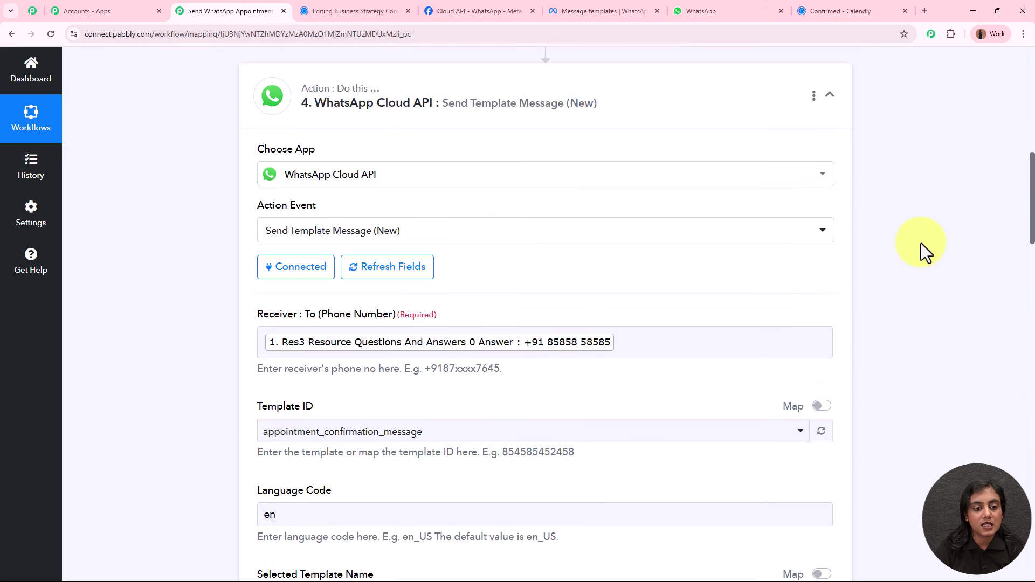
pyautogui.scroll(-1, 590, 287)
pyautogui.click(552, 289)
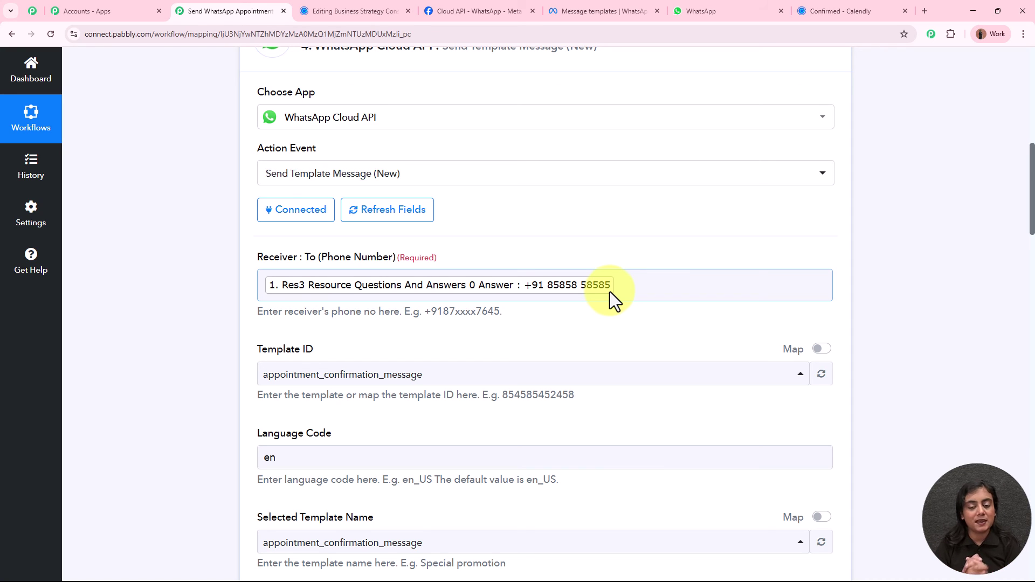
# Replace the mapped Receiver with a typed phone number and send a test message.
pyautogui.click(619, 289)
pyautogui.press('BackSpace')
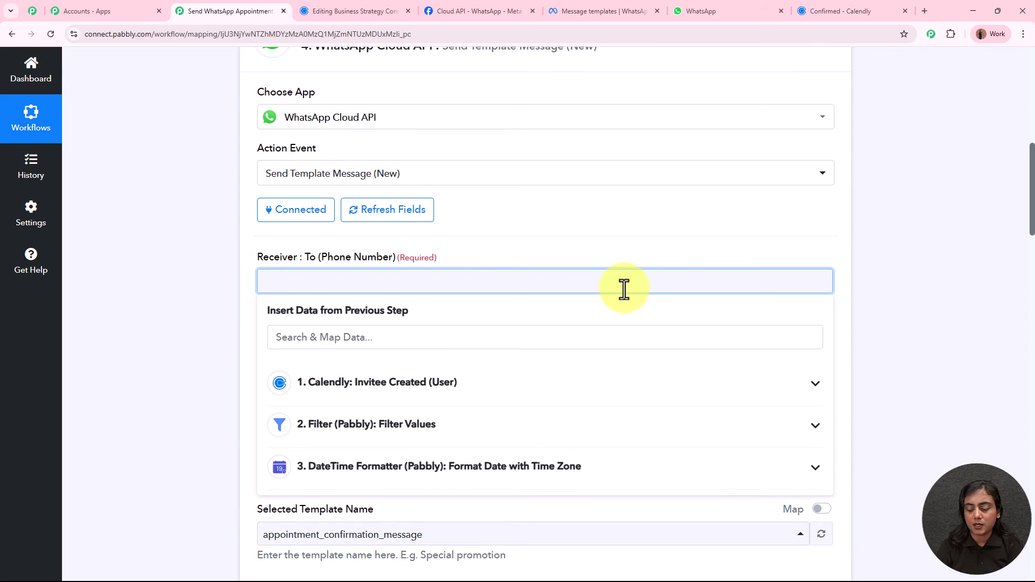
pyautogui.write('+9182')
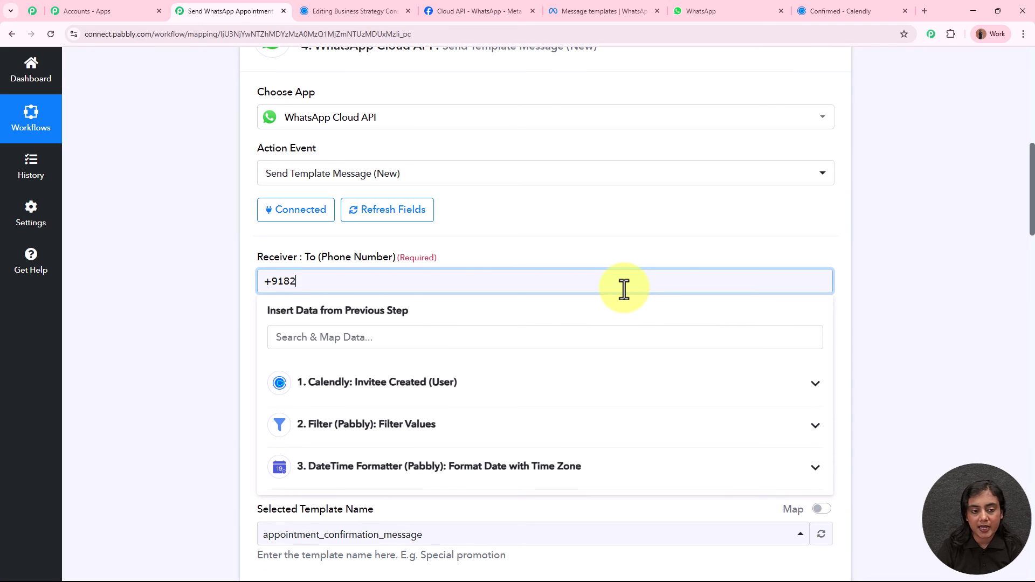
pyautogui.scroll(-20, 885, 277)
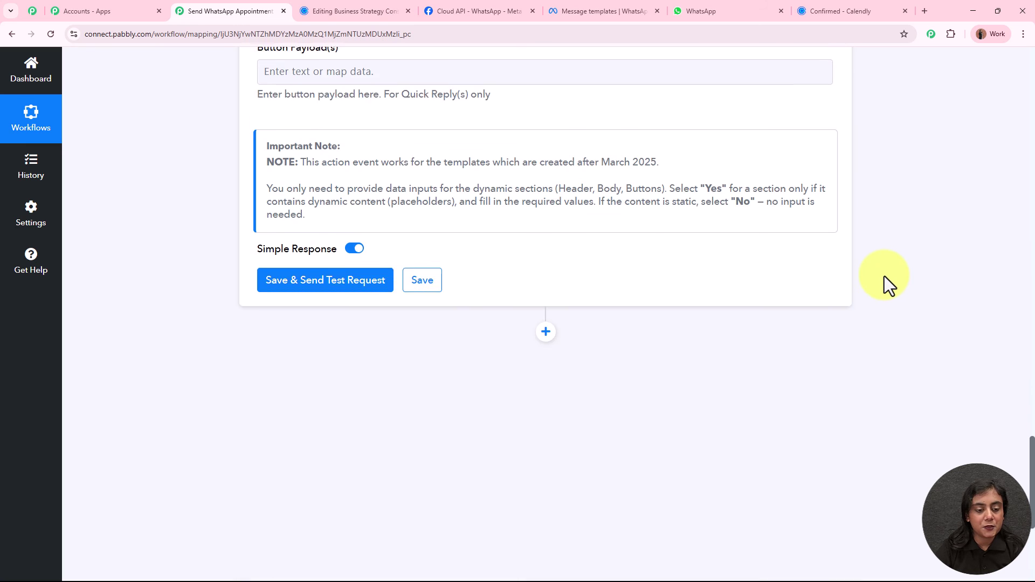
pyautogui.click(341, 233)
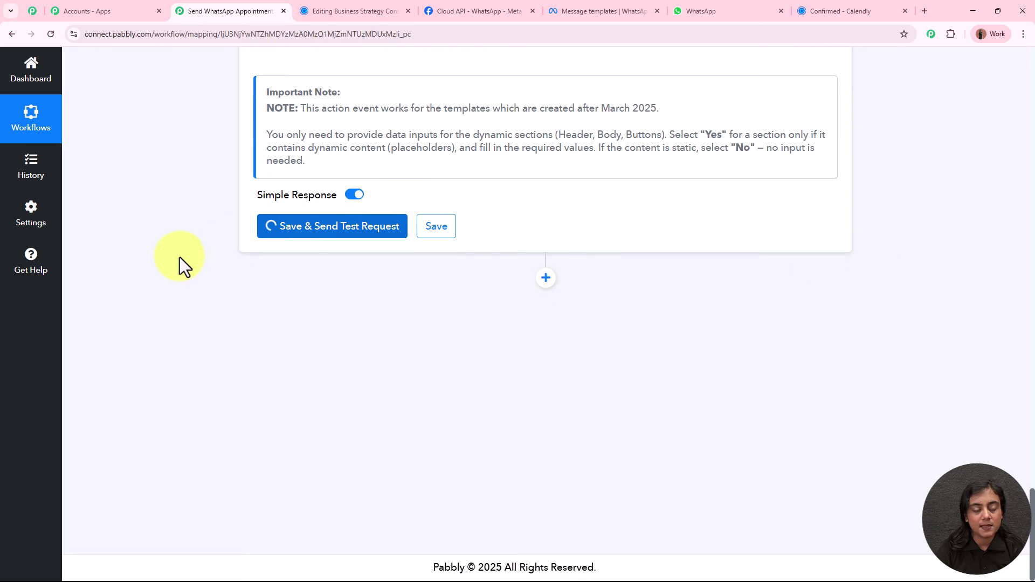
# Confirm the returned message status is accepted, then switch to WhatsApp Web.
pyautogui.scroll(-2, 917, 312)
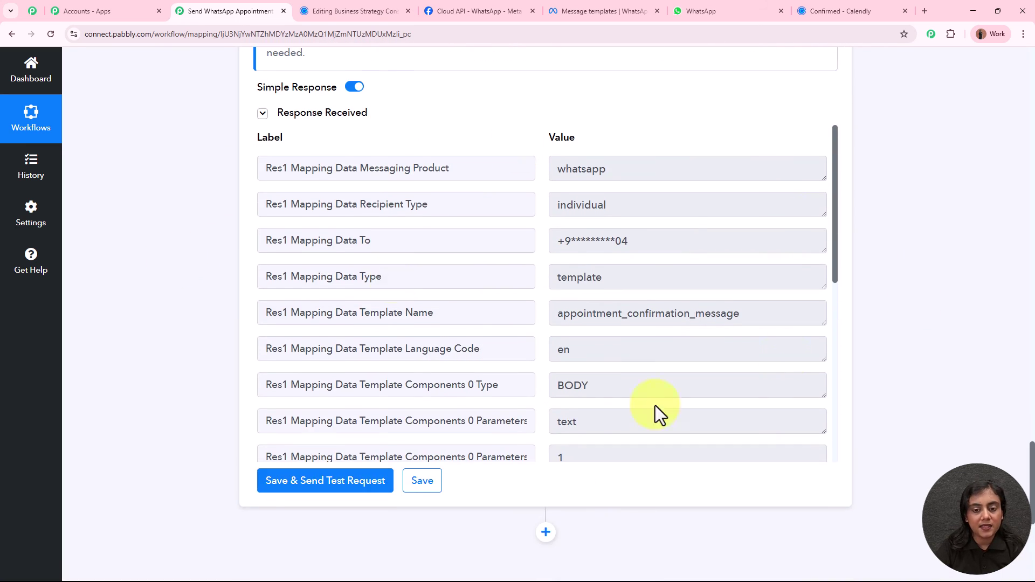
pyautogui.scroll(-10, 672, 350)
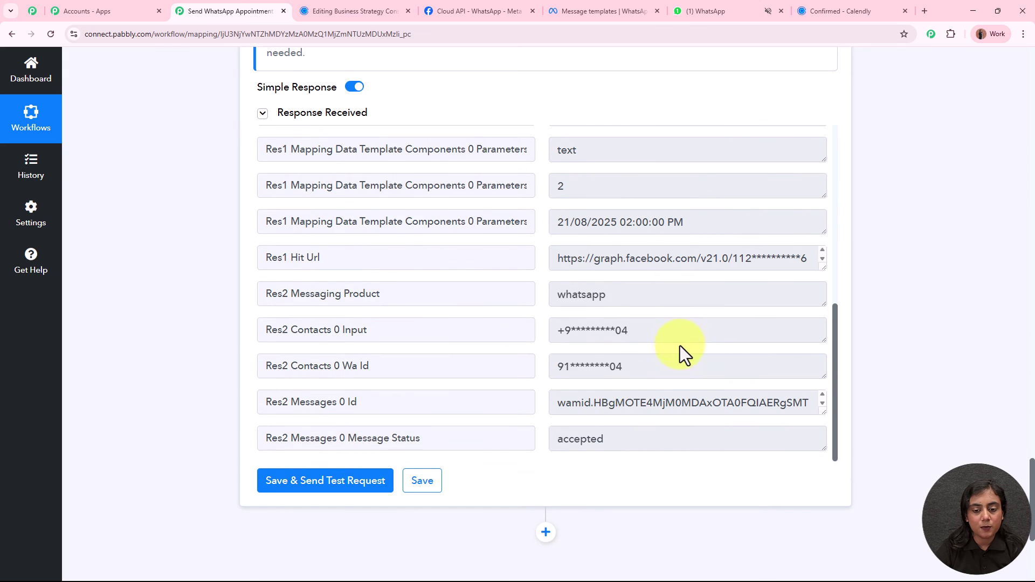
pyautogui.click(584, 331)
pyautogui.doubleClick(584, 331)
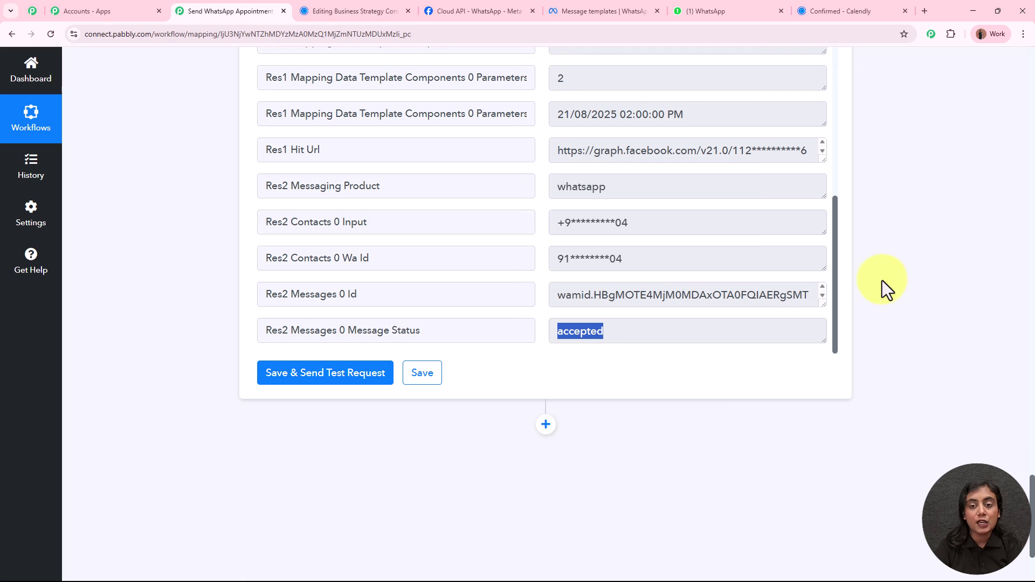
pyautogui.click(704, 4)
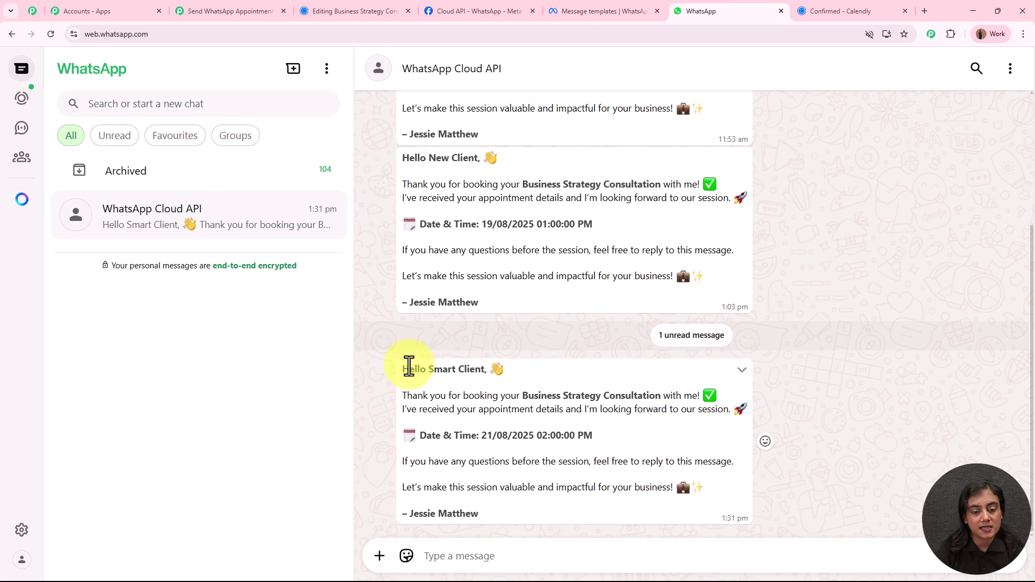
pyautogui.moveTo(419, 370); pyautogui.dragTo(481, 372)
pyautogui.click(474, 376)
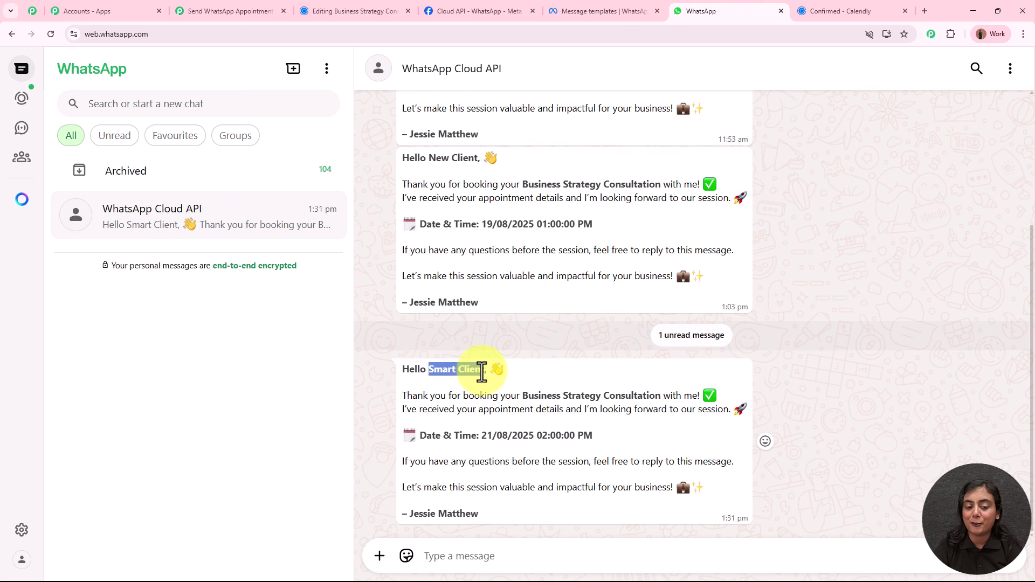
pyautogui.moveTo(406, 395); pyautogui.dragTo(699, 401)
pyautogui.moveTo(416, 435); pyautogui.dragTo(483, 435)
pyautogui.moveTo(482, 435); pyautogui.dragTo(539, 437)
pyautogui.moveTo(538, 436); pyautogui.dragTo(607, 437)
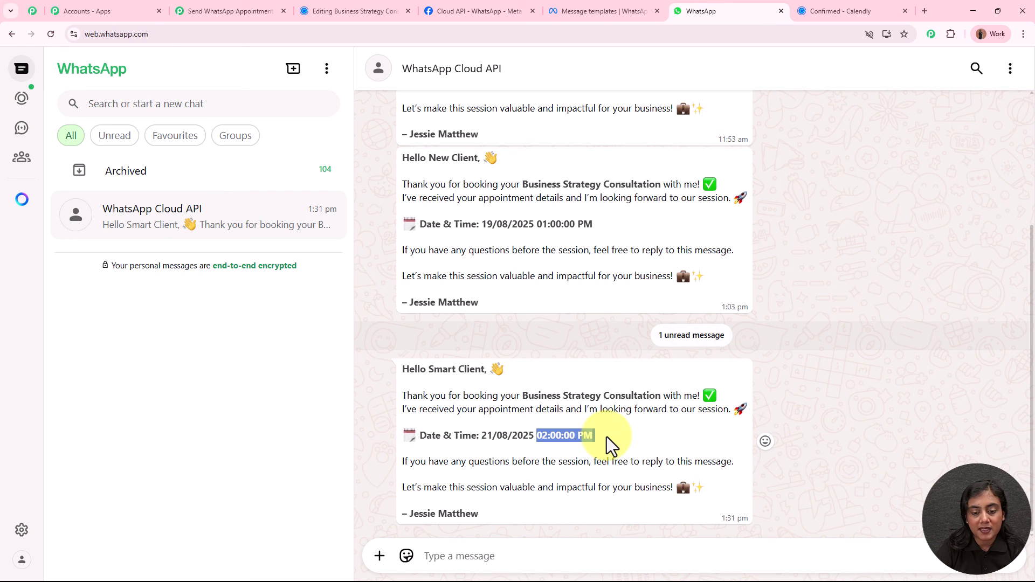
pyautogui.click(640, 438)
pyautogui.moveTo(408, 513); pyautogui.dragTo(478, 514)
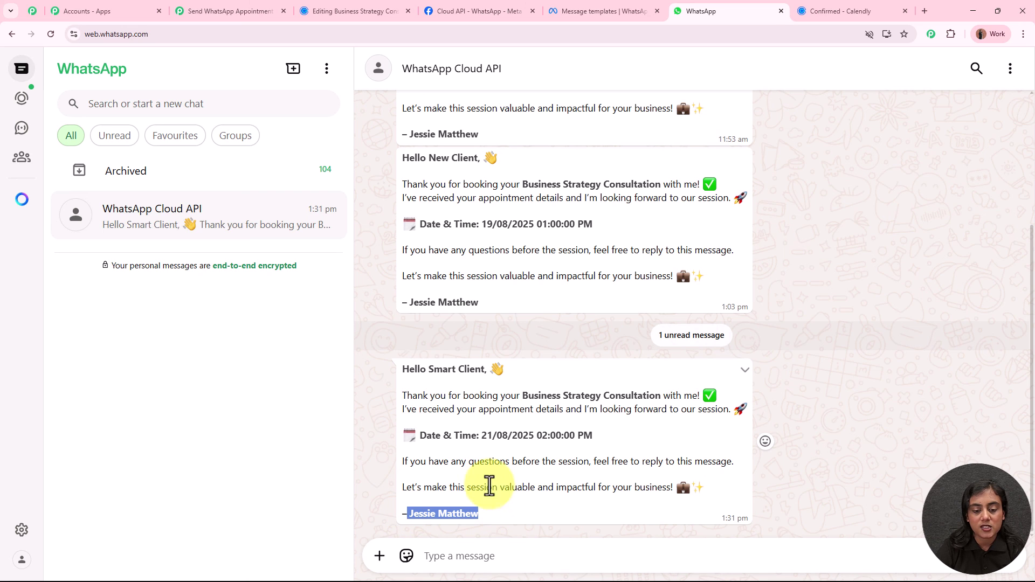
pyautogui.moveTo(402, 367); pyautogui.dragTo(516, 511)
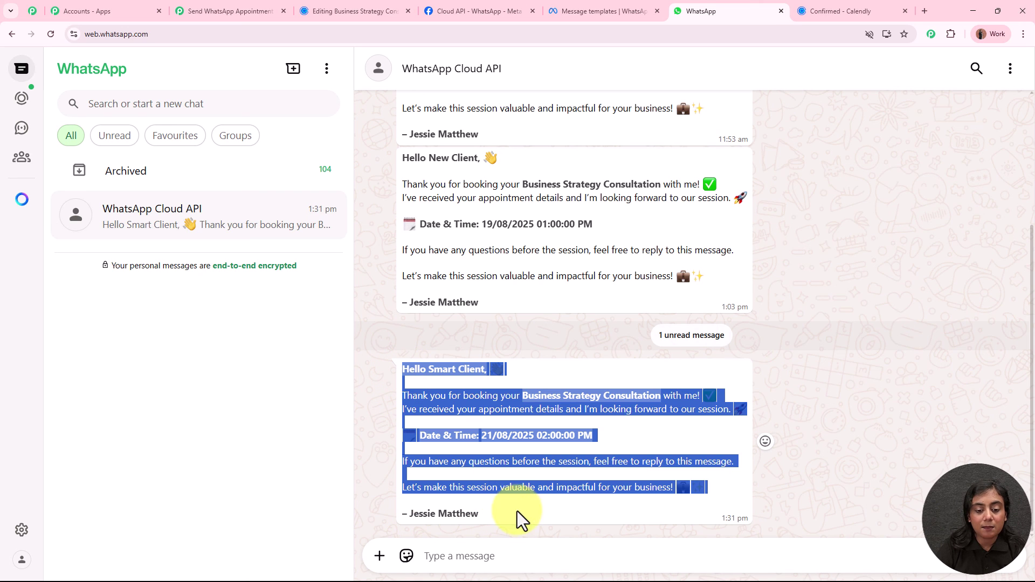
pyautogui.click(596, 9)
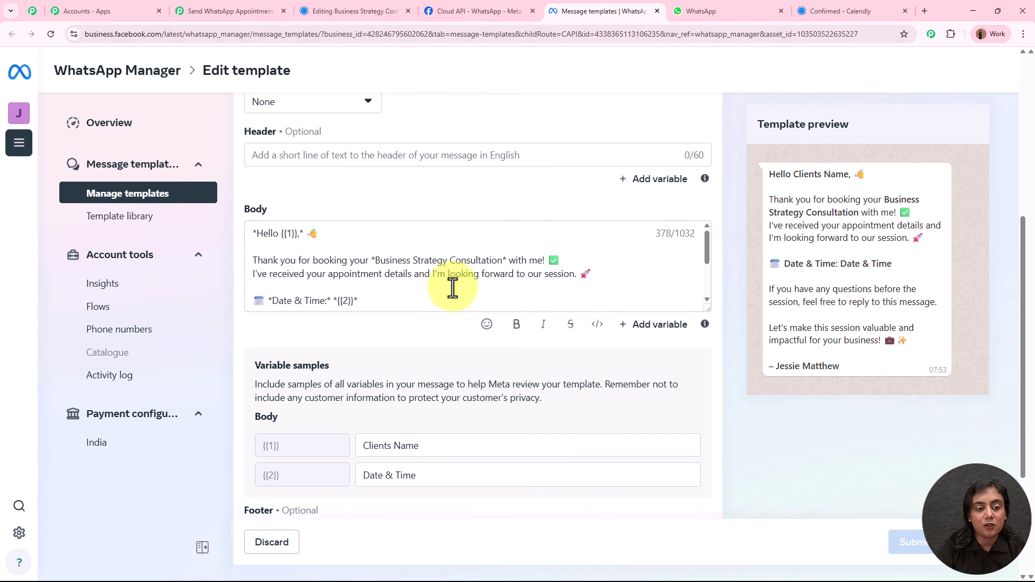
pyautogui.scroll(5, 453, 288)
pyautogui.click(702, 9)
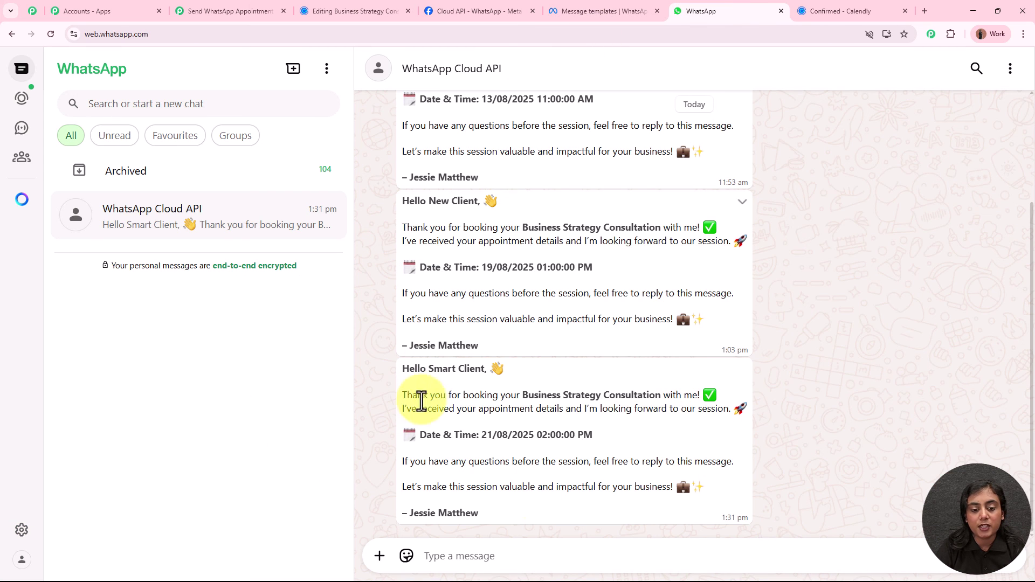
# Return to the Pabbly Connect workflow and scroll up to view all four steps.
pyautogui.click(228, 10)
pyautogui.scroll(3, 752, 233)
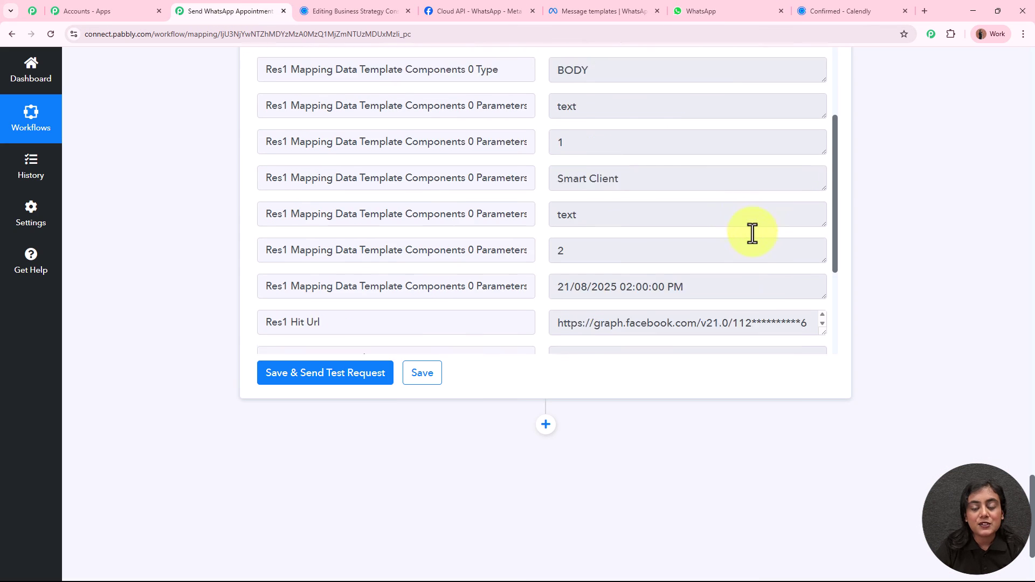
pyautogui.scroll(5, 752, 233)
pyautogui.scroll(5, 857, 264)
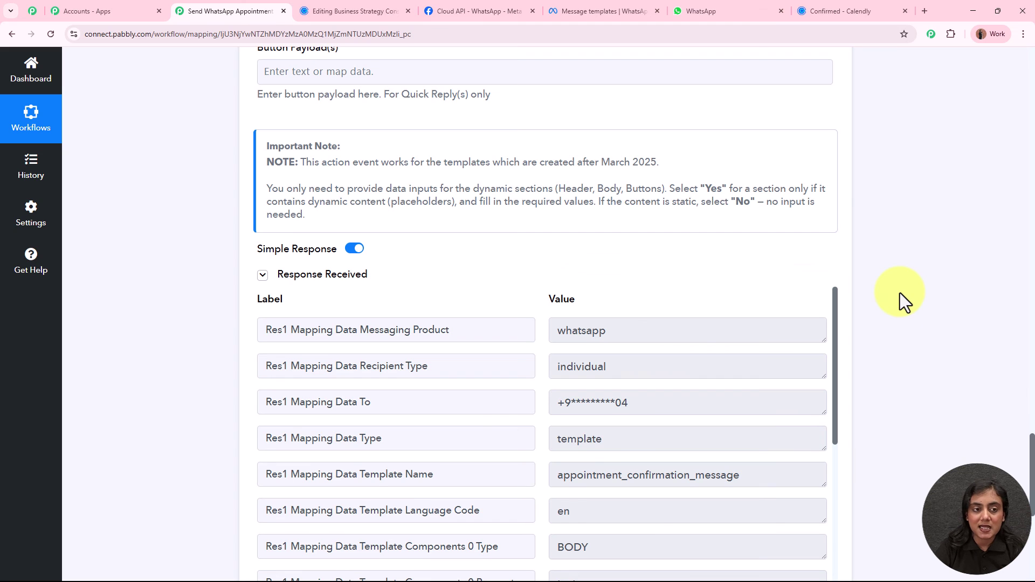
pyautogui.scroll(15, 547, 455)
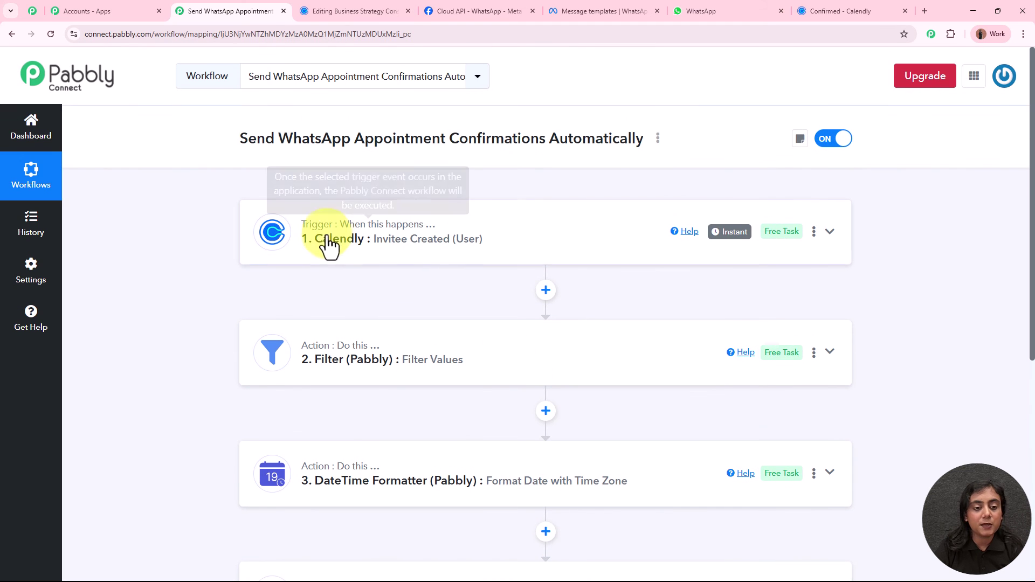
pyautogui.scroll(-4, 273, 416)
pyautogui.scroll(3, 760, 418)
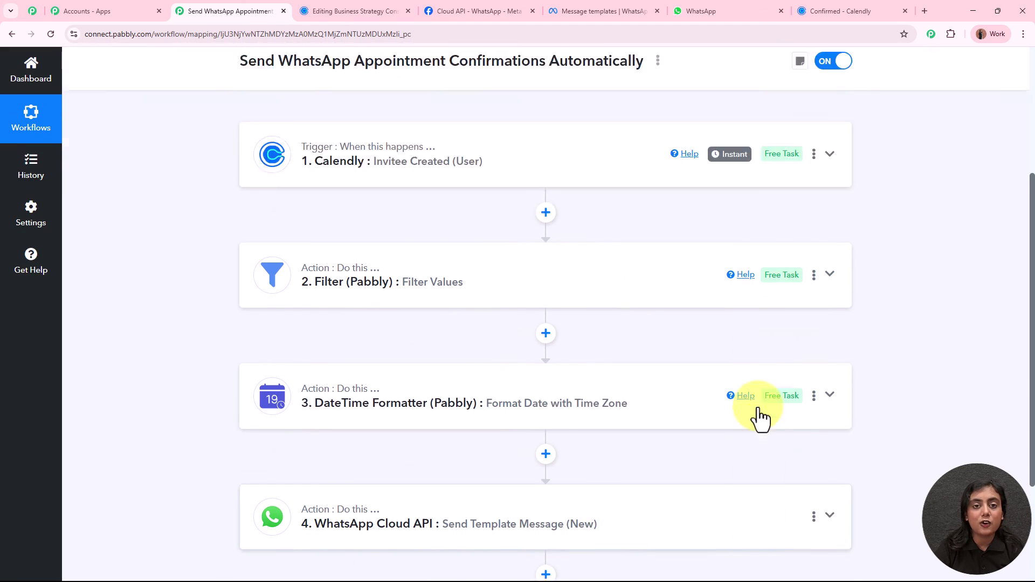
pyautogui.scroll(2, 760, 417)
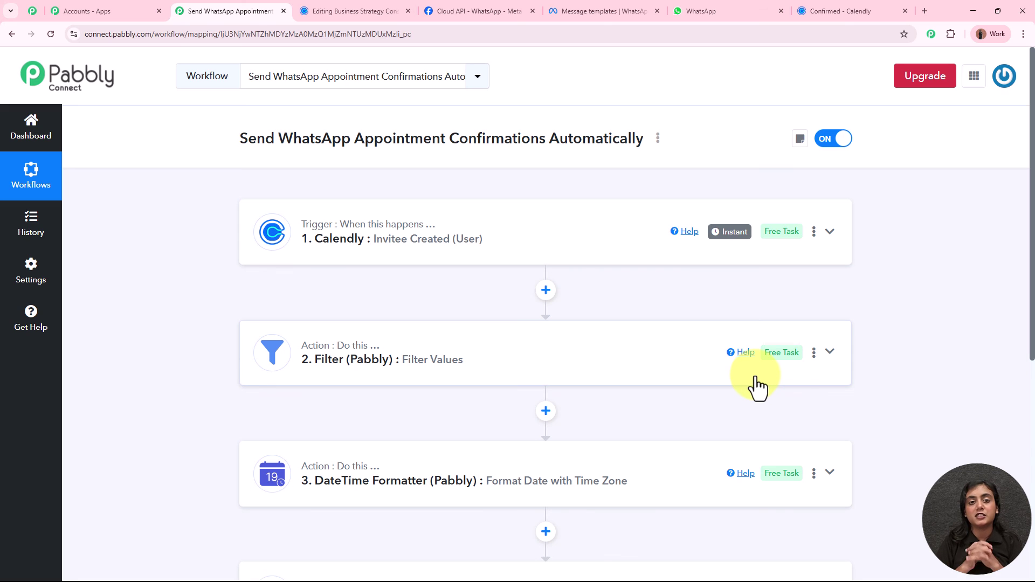